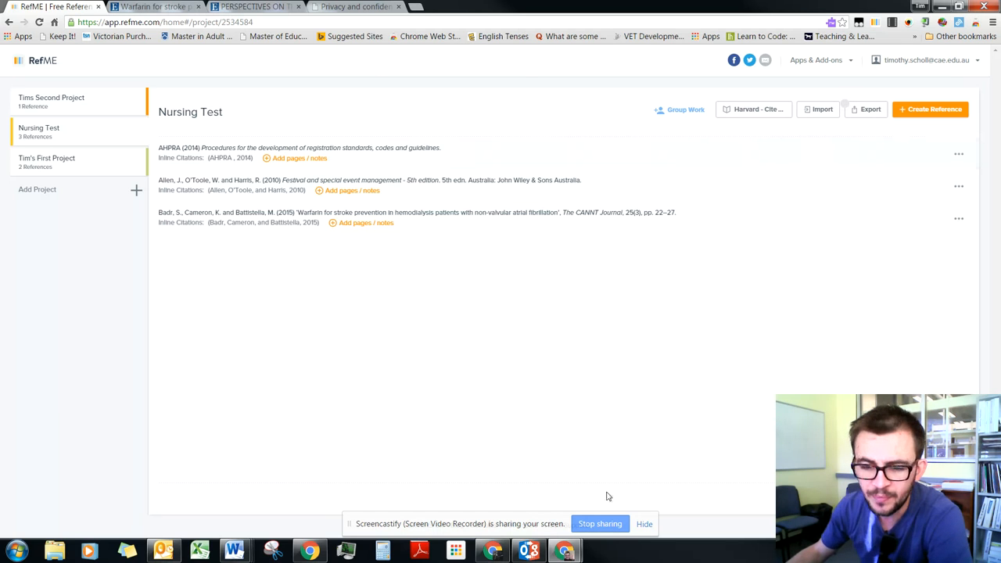
# Step: Add a new RefME project titled 'Test Project'
pyautogui.click(643, 524)
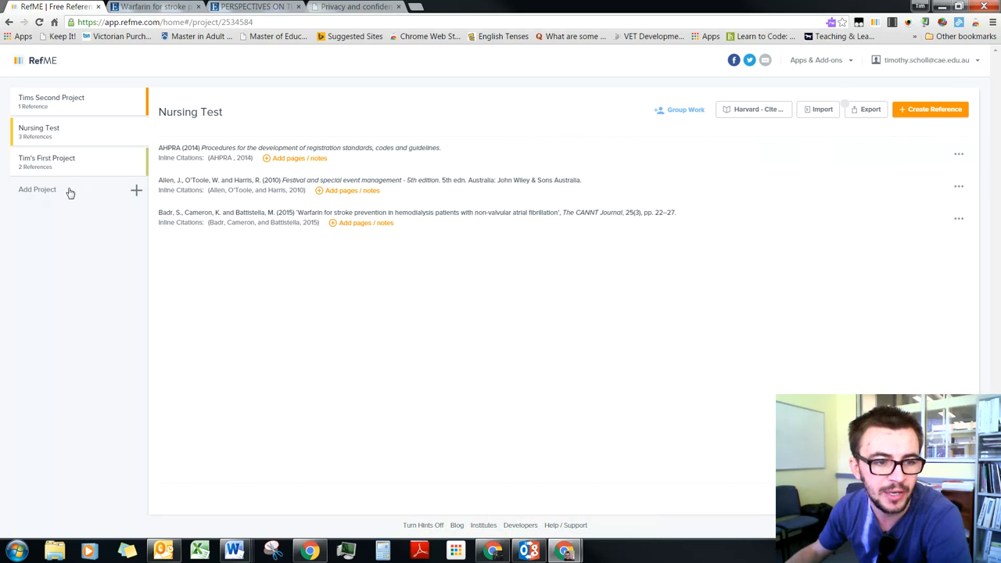
pyautogui.click(137, 192)
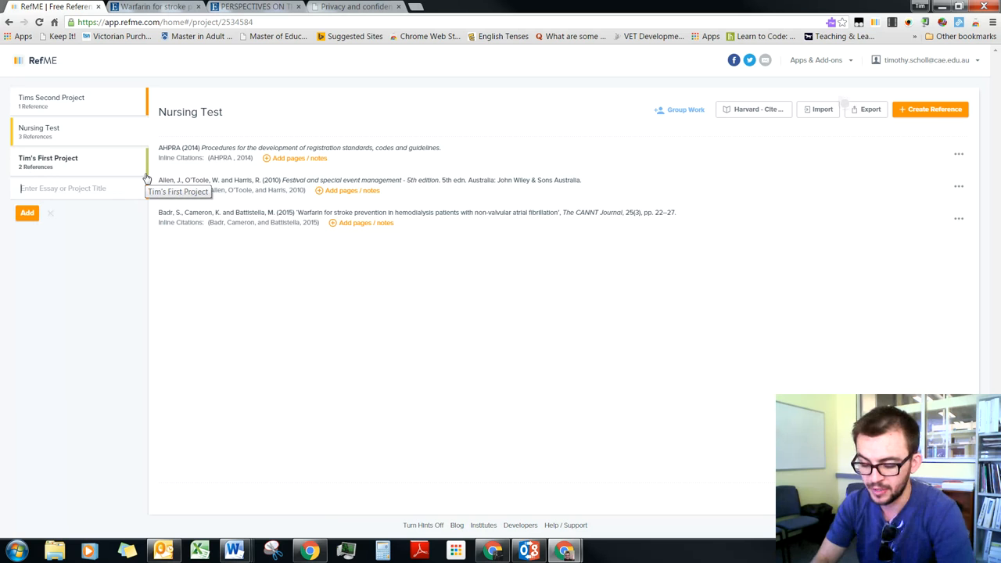
pyautogui.write('Test ')
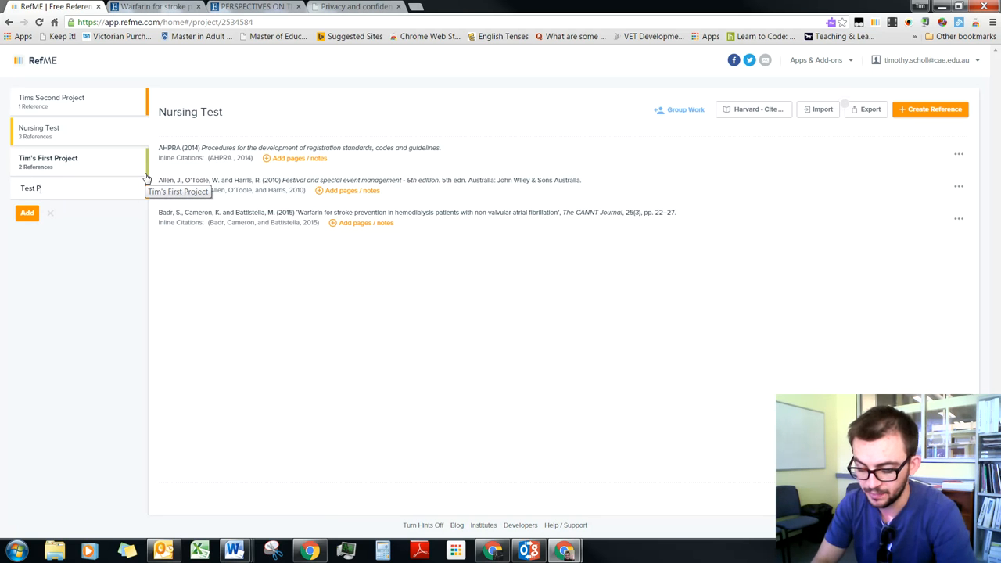
pyautogui.write('Project')
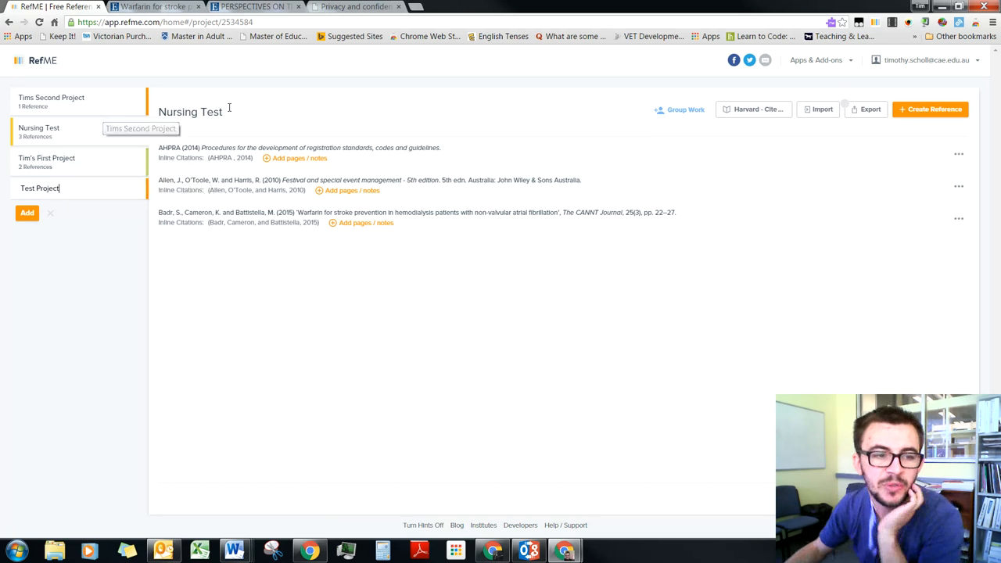
pyautogui.click(22, 218)
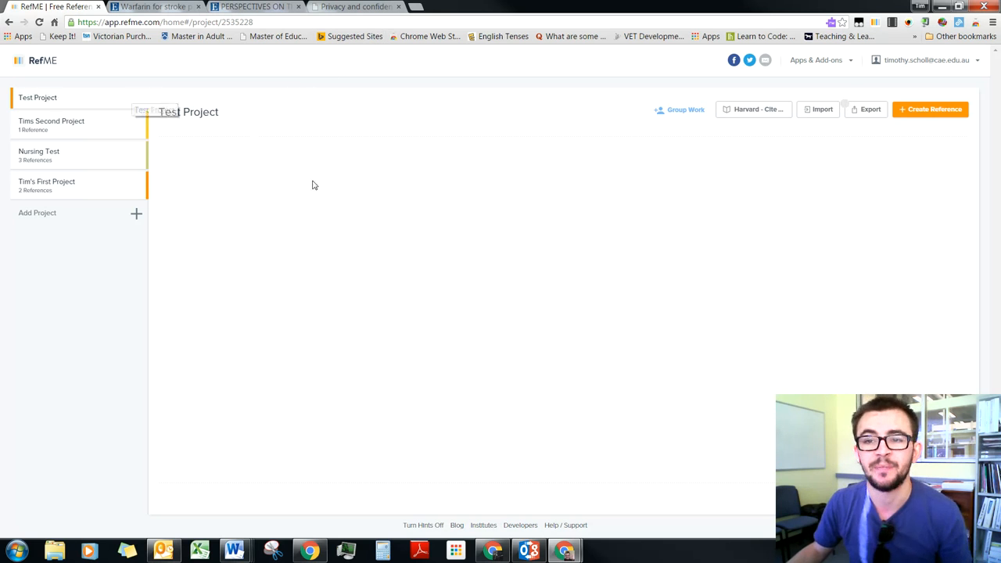
# Step: Search styles for 'Har' and select Harvard - Cite Them Right 9th Edition for Test Project
pyautogui.click(752, 109)
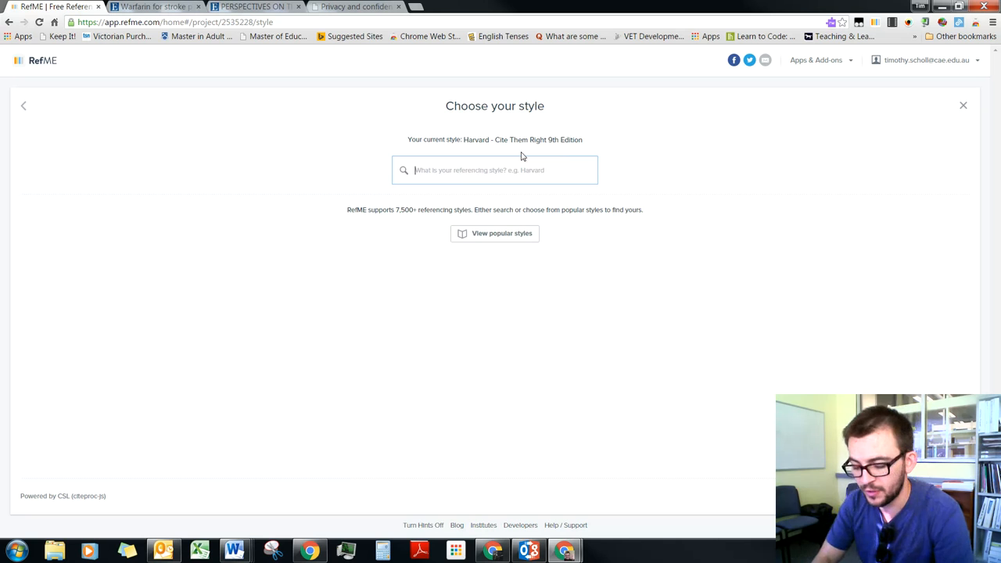
pyautogui.write('Harvard')
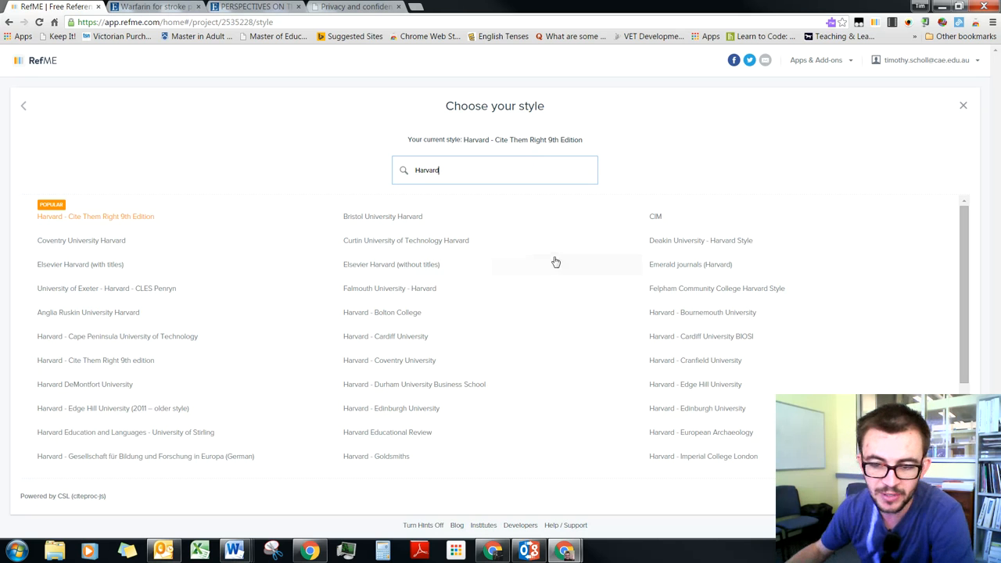
pyautogui.scroll(-2, 578, 282)
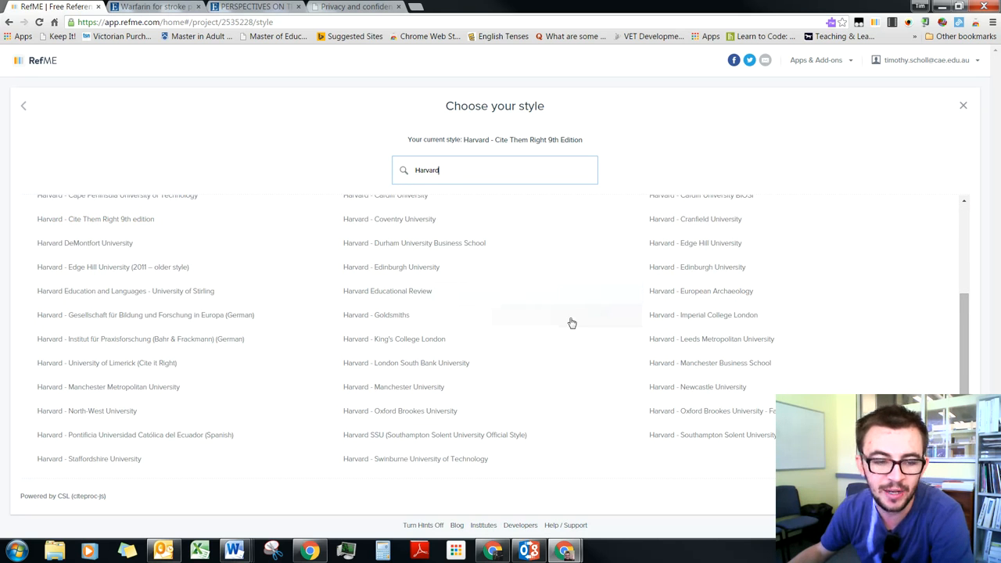
pyautogui.scroll(2, 571, 323)
pyautogui.scroll(-2, 572, 323)
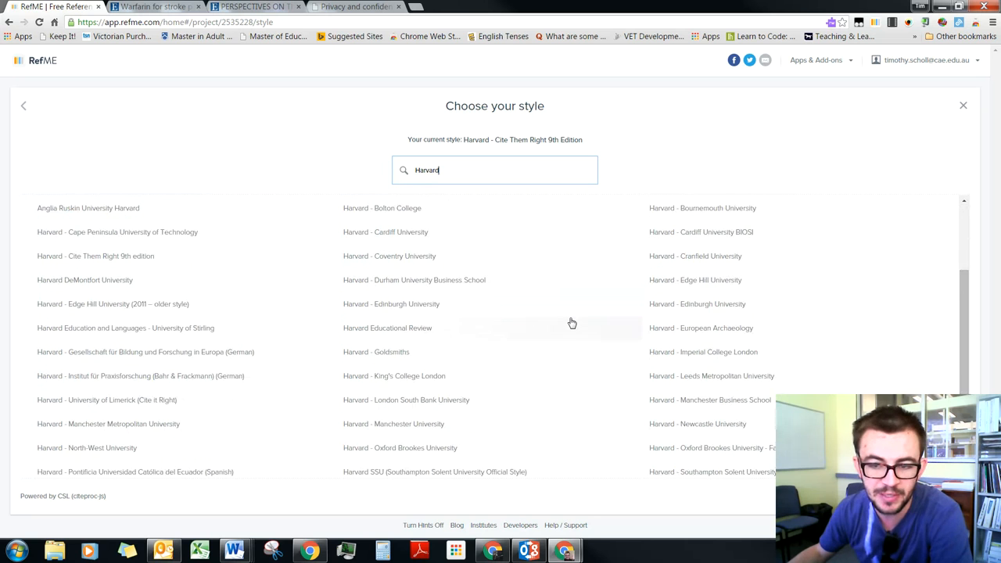
pyautogui.scroll(-1, 572, 323)
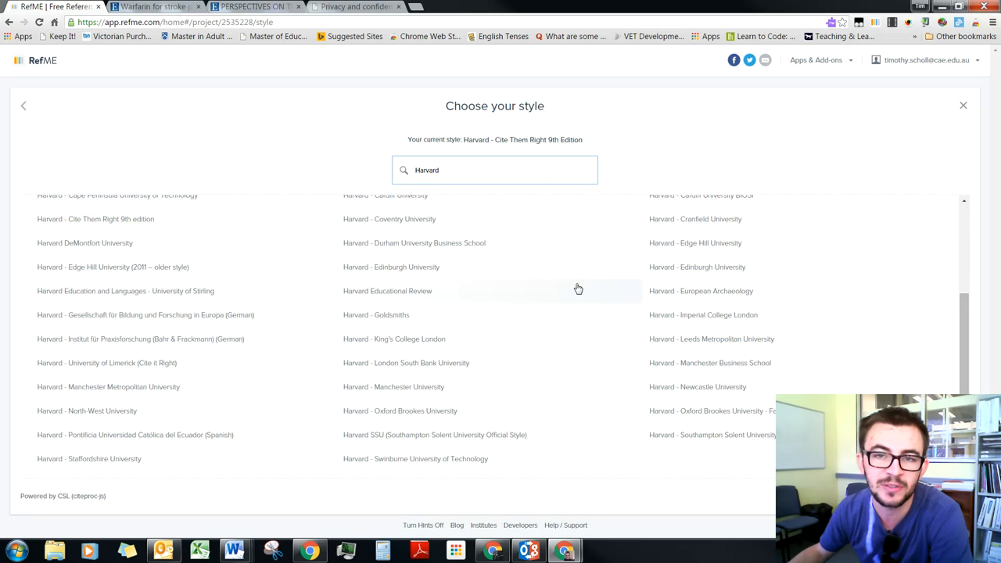
pyautogui.scroll(2, 569, 291)
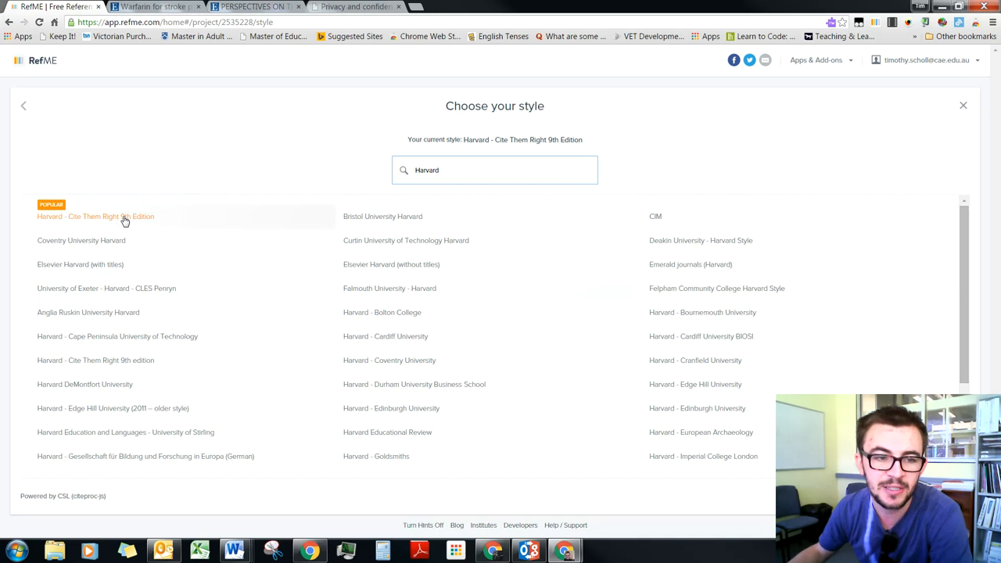
pyautogui.click(125, 218)
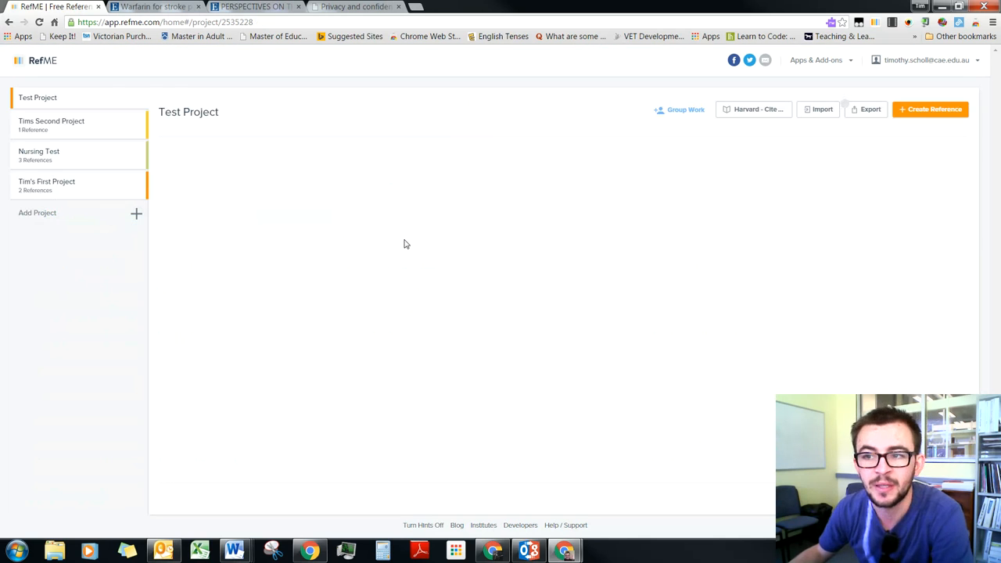
pyautogui.click(822, 113)
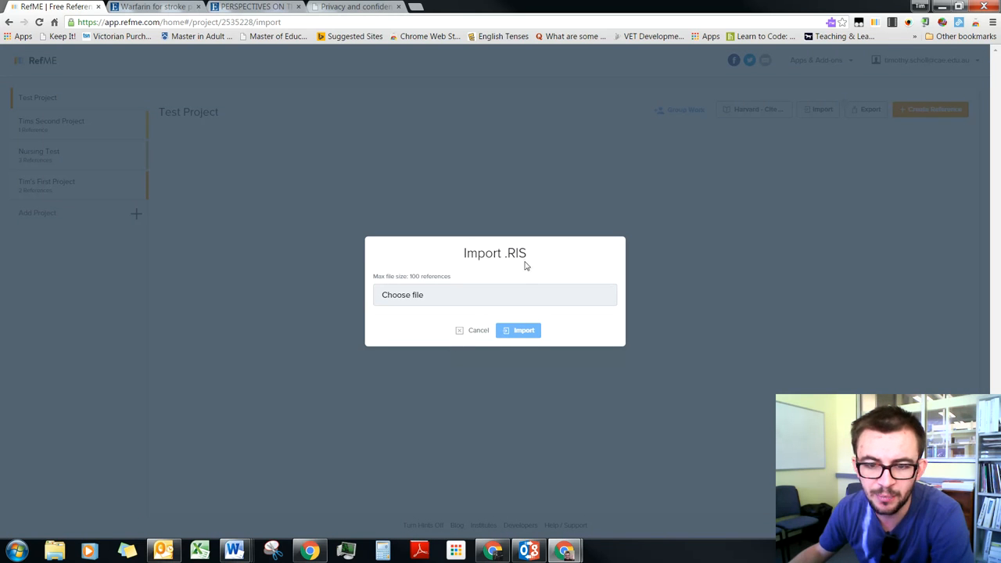
pyautogui.click(482, 332)
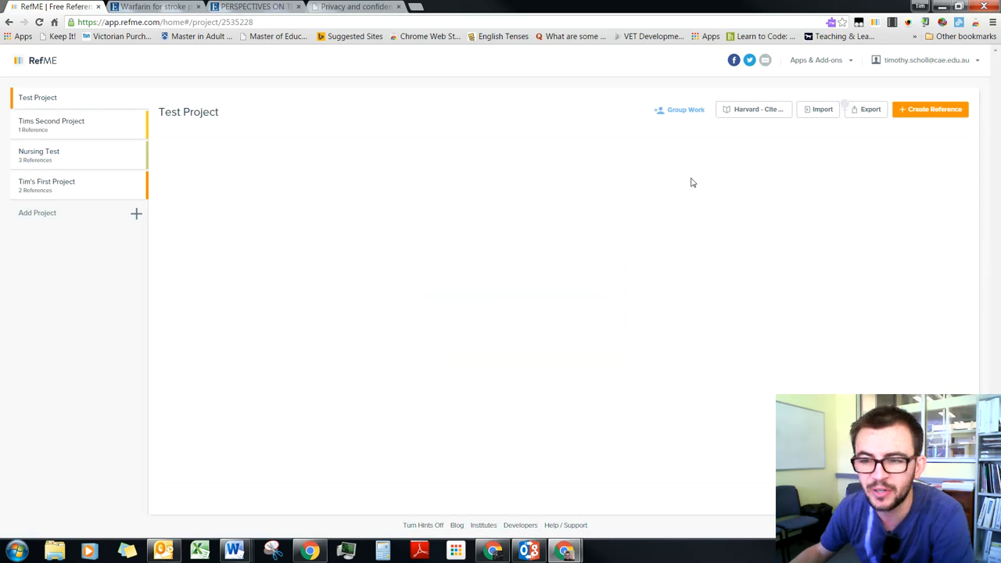
pyautogui.click(862, 116)
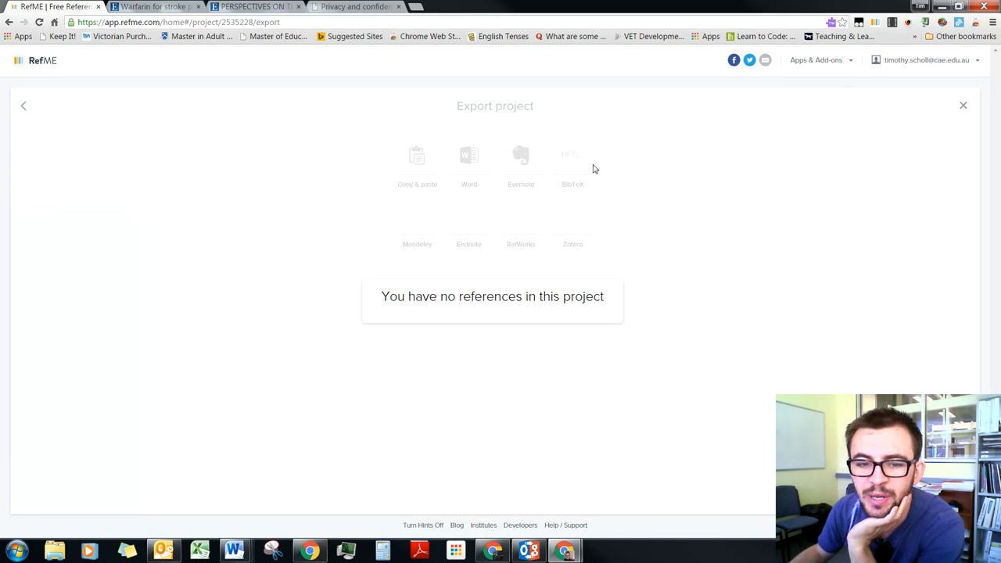
pyautogui.click(962, 106)
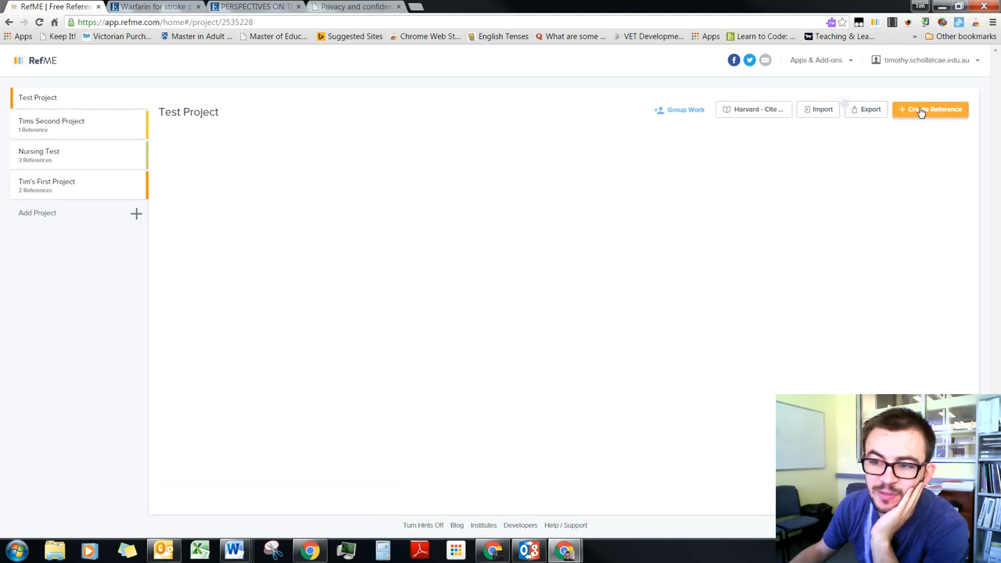
pyautogui.click(674, 114)
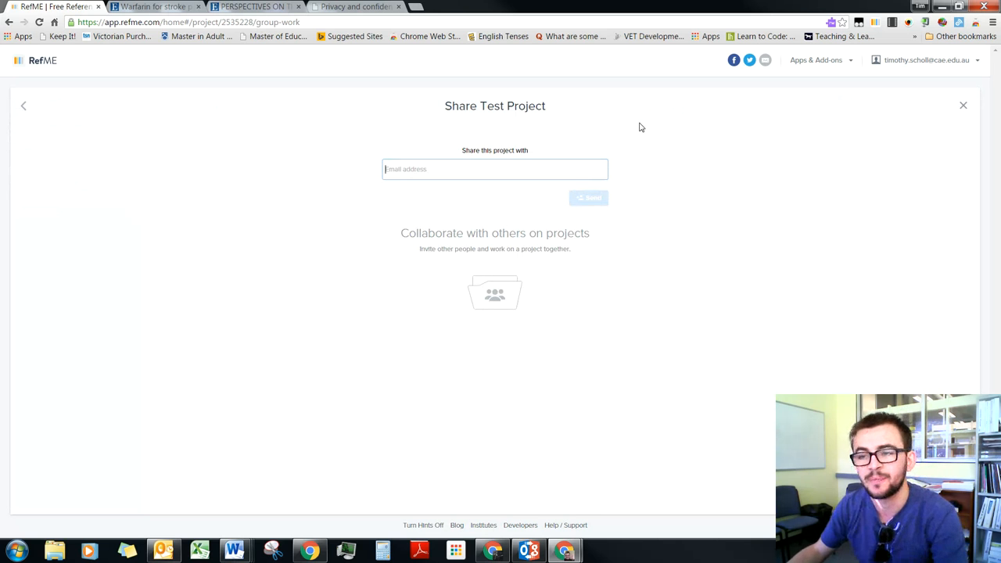
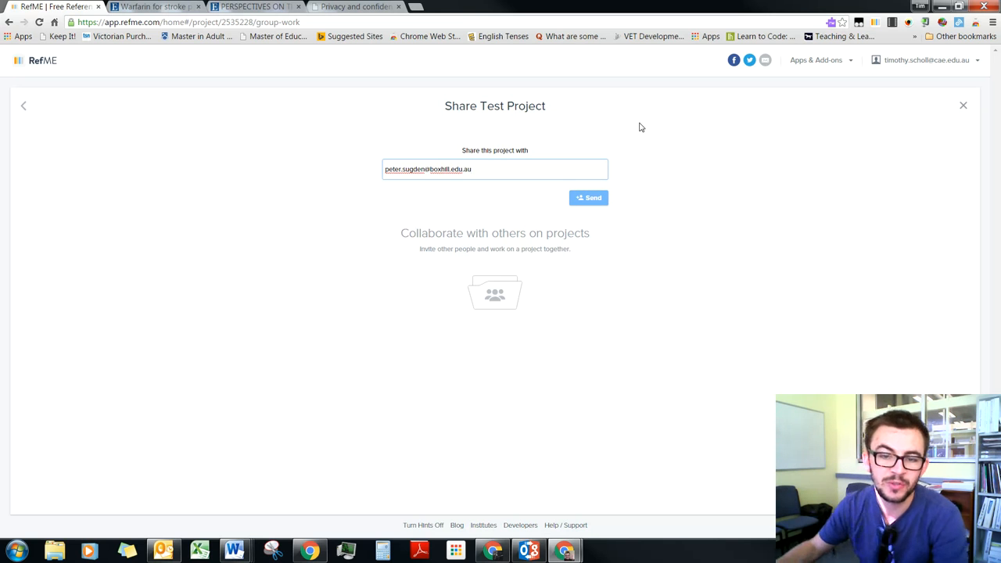
pyautogui.click(594, 197)
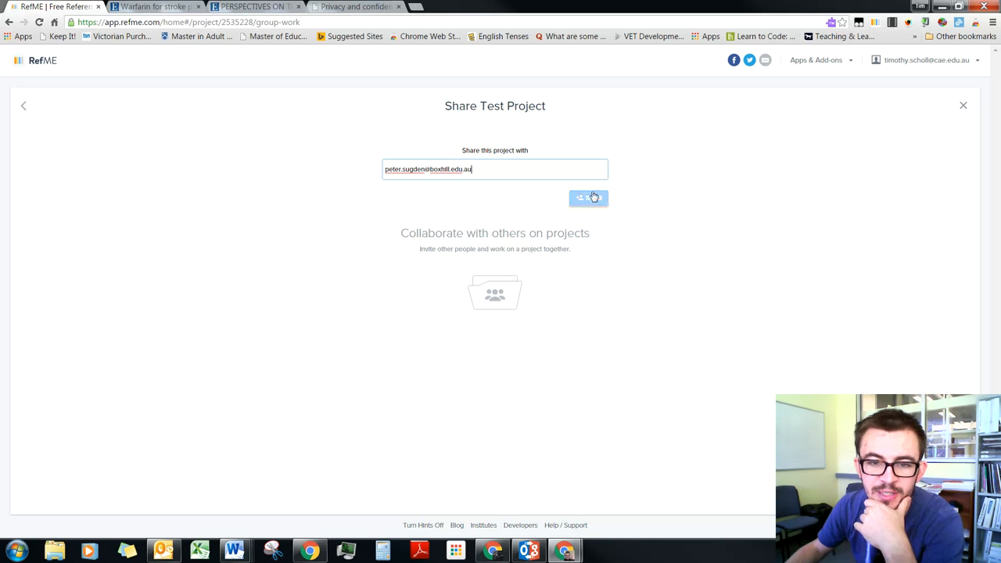
pyautogui.moveTo(529, 167); pyautogui.dragTo(242, 157)
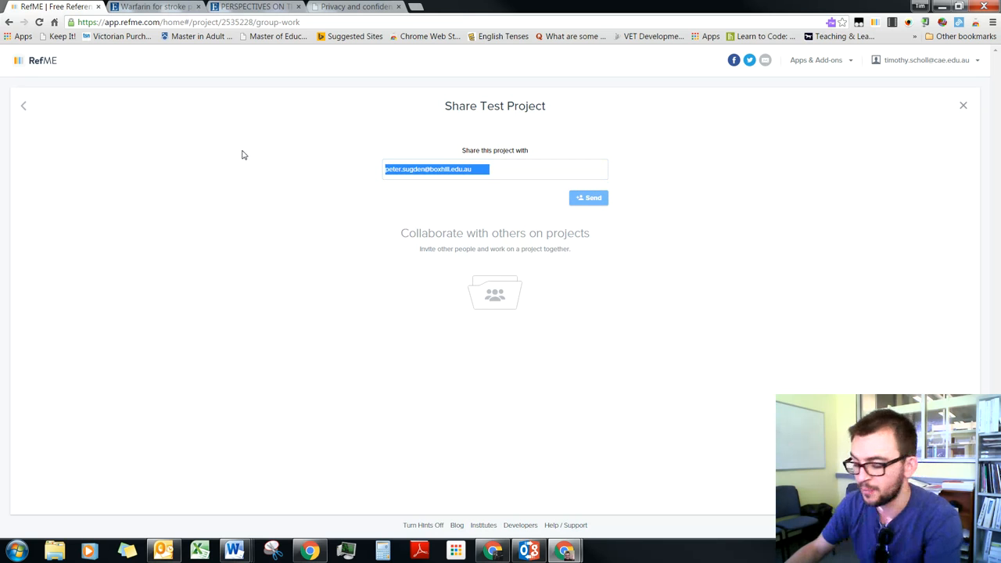
pyautogui.click(473, 171)
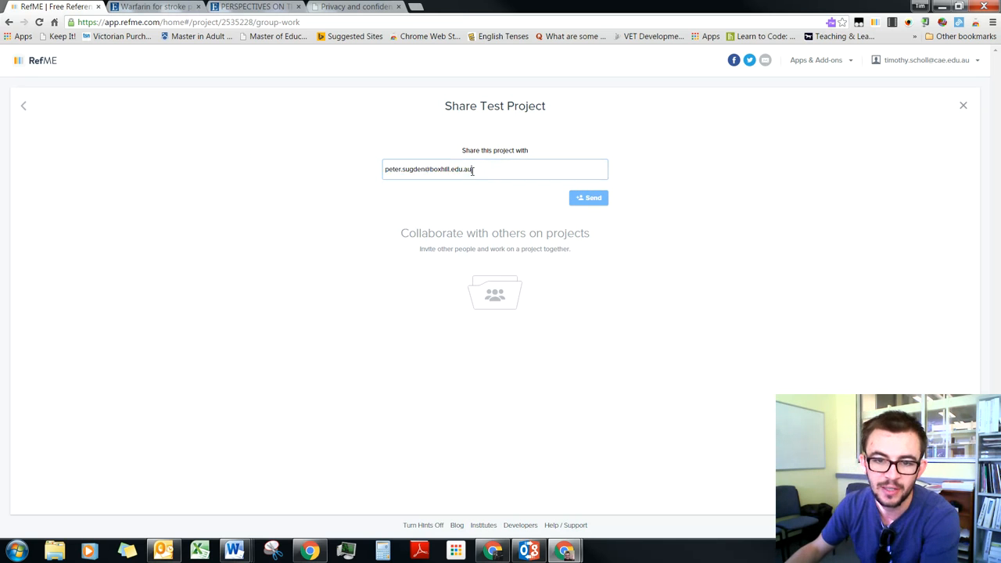
pyautogui.moveTo(473, 170); pyautogui.dragTo(268, 167)
pyautogui.press('BackSpace')
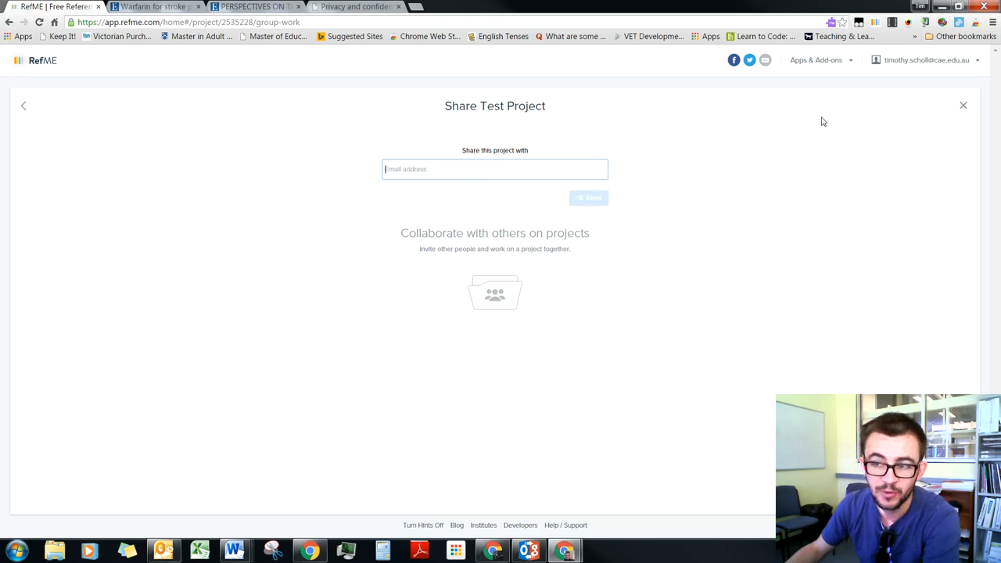
pyautogui.click(962, 104)
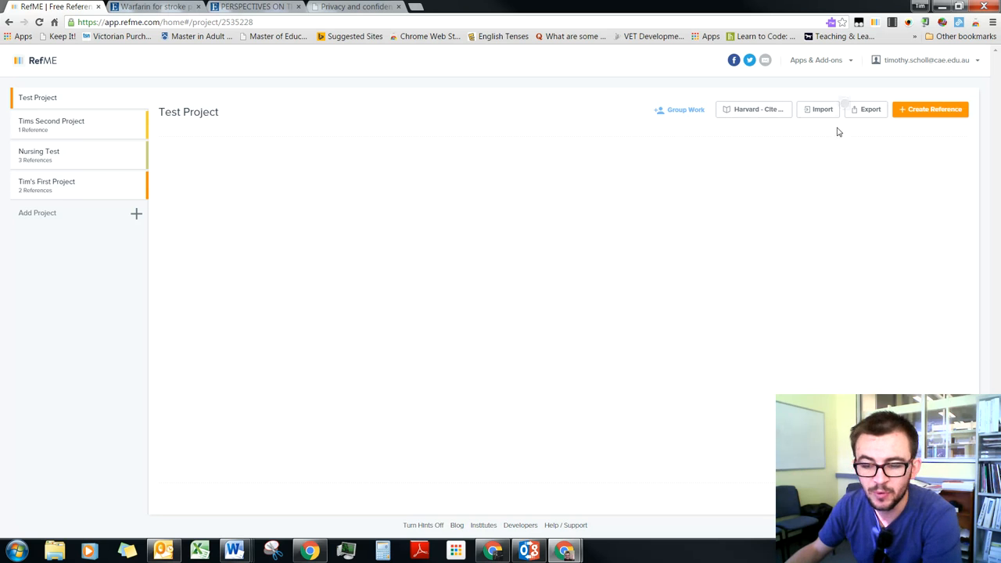
# Step: Create a new Website reference in Test Project
pyautogui.click(936, 108)
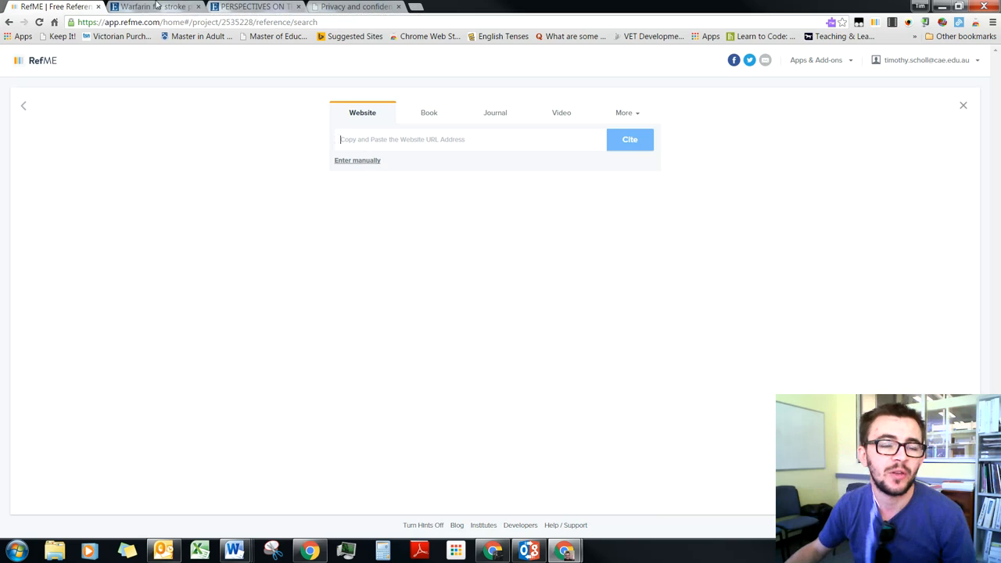
# Step: Copy the URL of the Law Handbook's Privacy and confidentiality page from the address bar
pyautogui.click(352, 6)
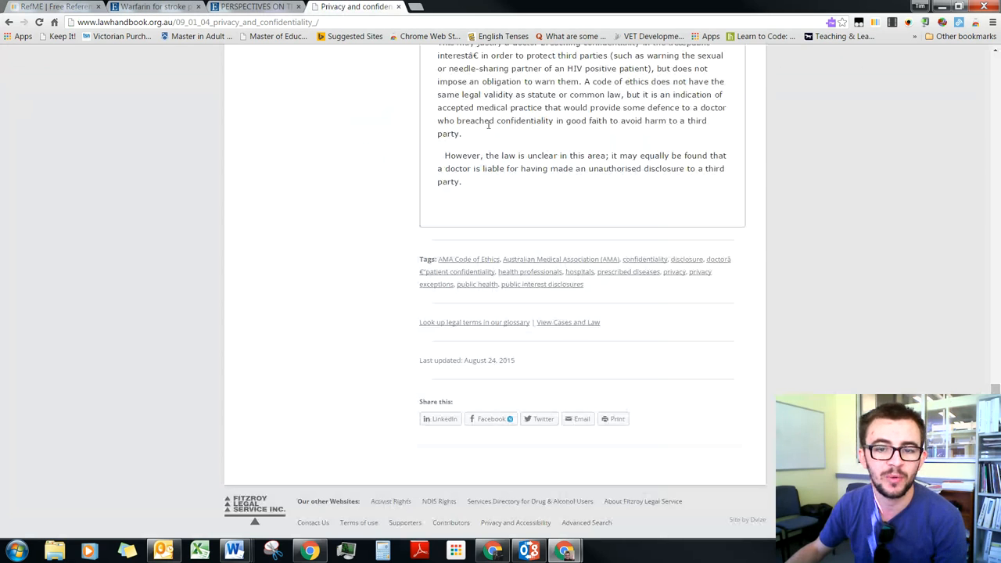
pyautogui.scroll(5, 501, 121)
pyautogui.scroll(8, 501, 121)
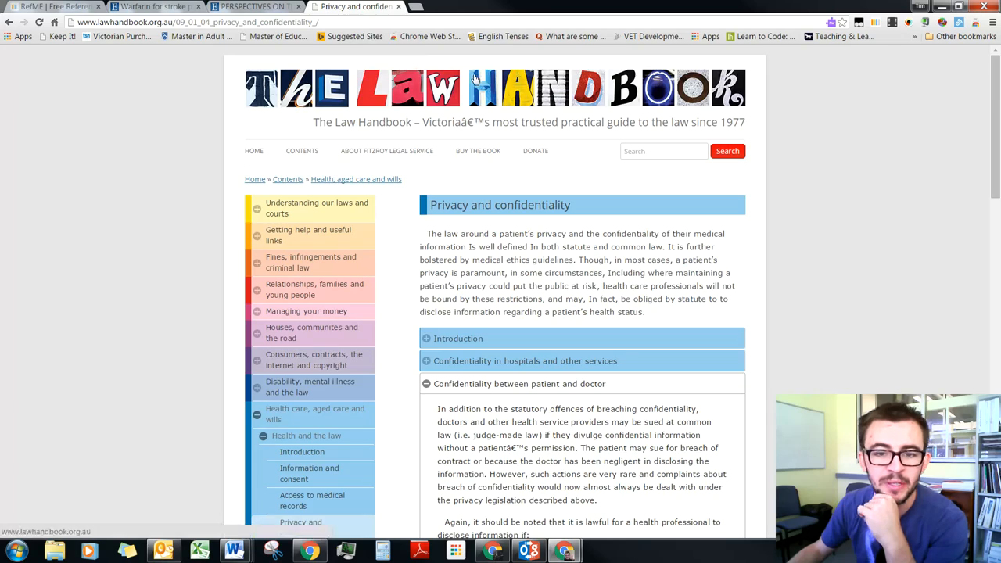
pyautogui.scroll(-8, 508, 125)
pyautogui.scroll(8, 538, 122)
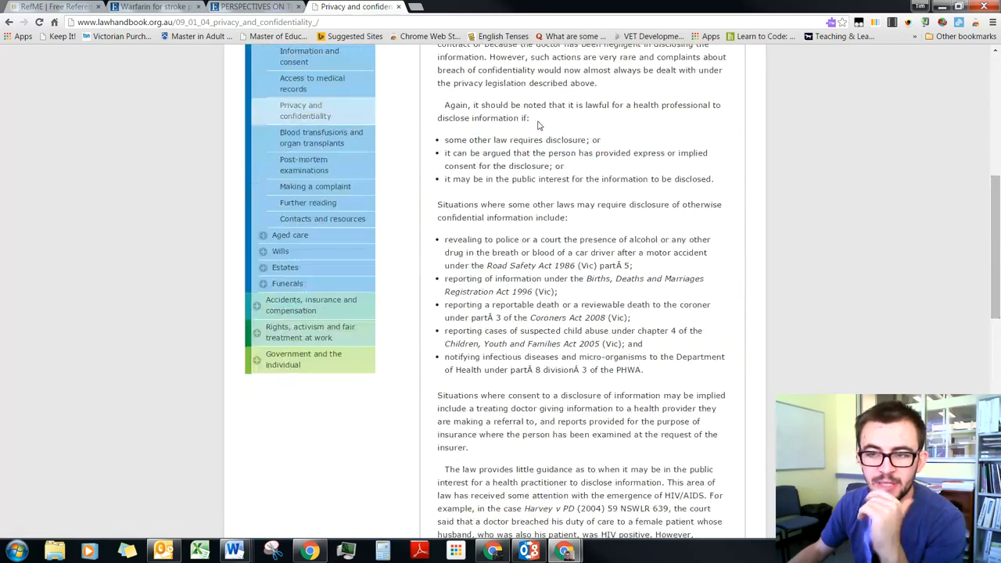
pyautogui.click(350, 22)
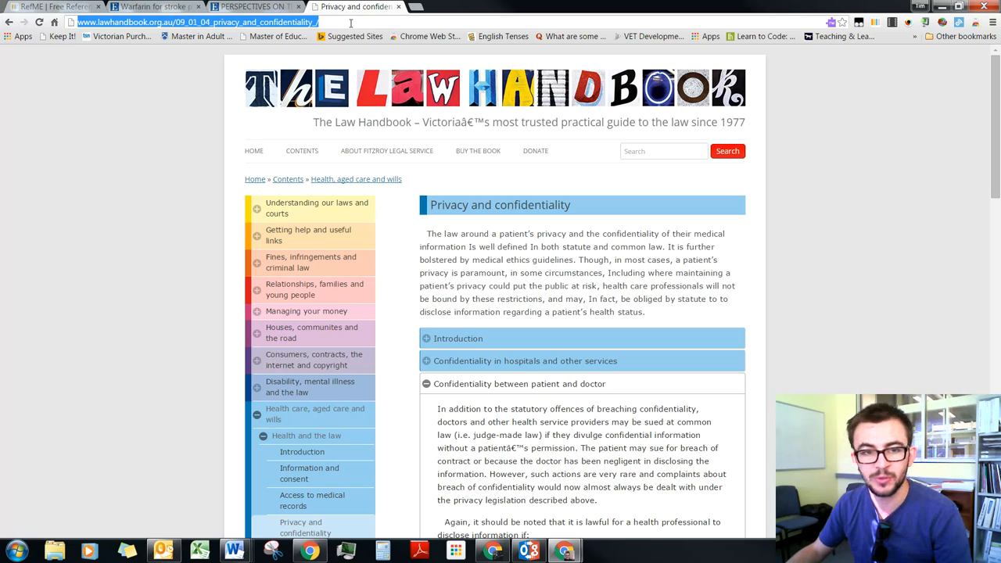
pyautogui.rightClick(205, 21)
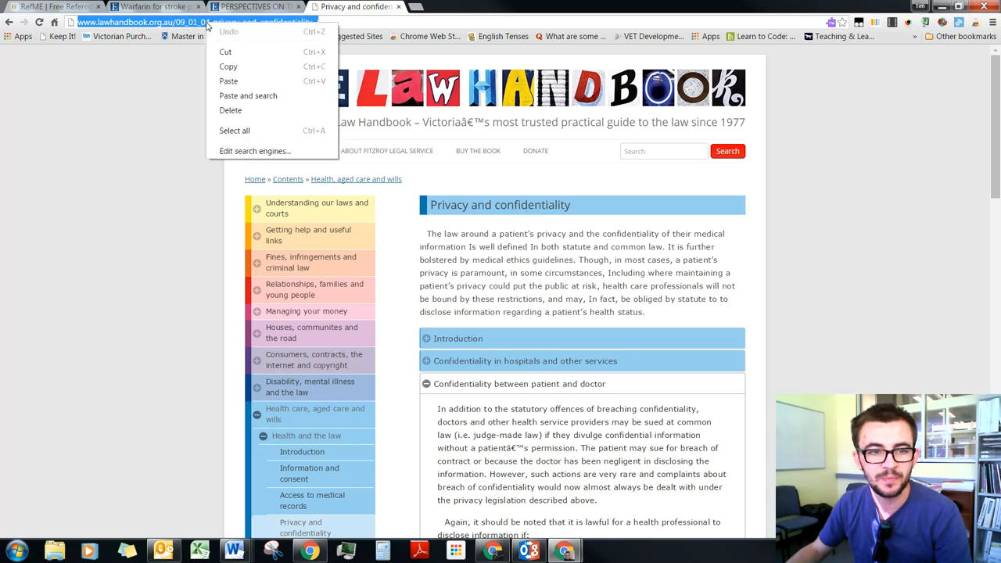
pyautogui.click(227, 65)
# Step: Paste the Law Handbook page URL into RefME's Website field and cite it
pyautogui.click(50, 6)
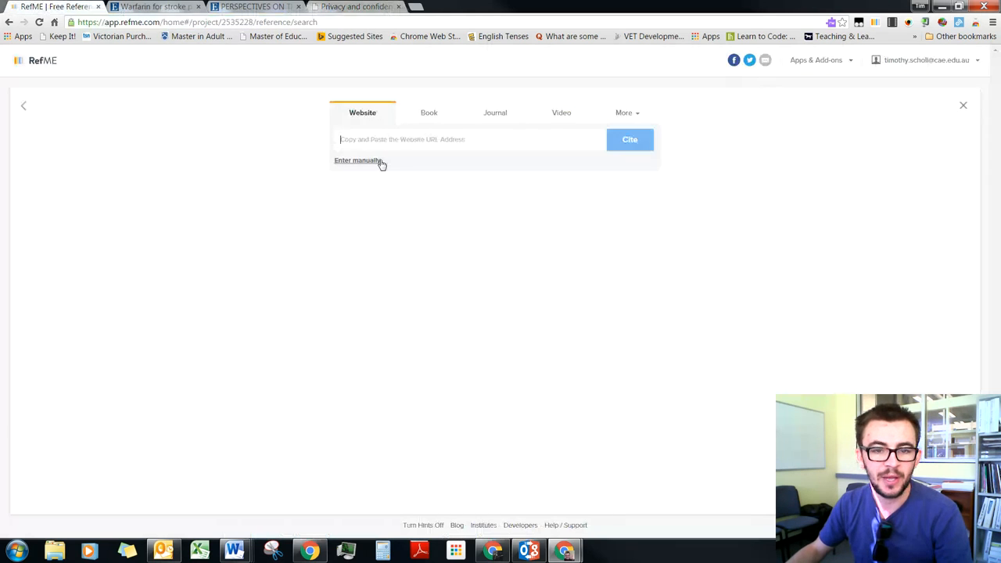
pyautogui.hotkey('ctrl', 'v')
pyautogui.click(624, 148)
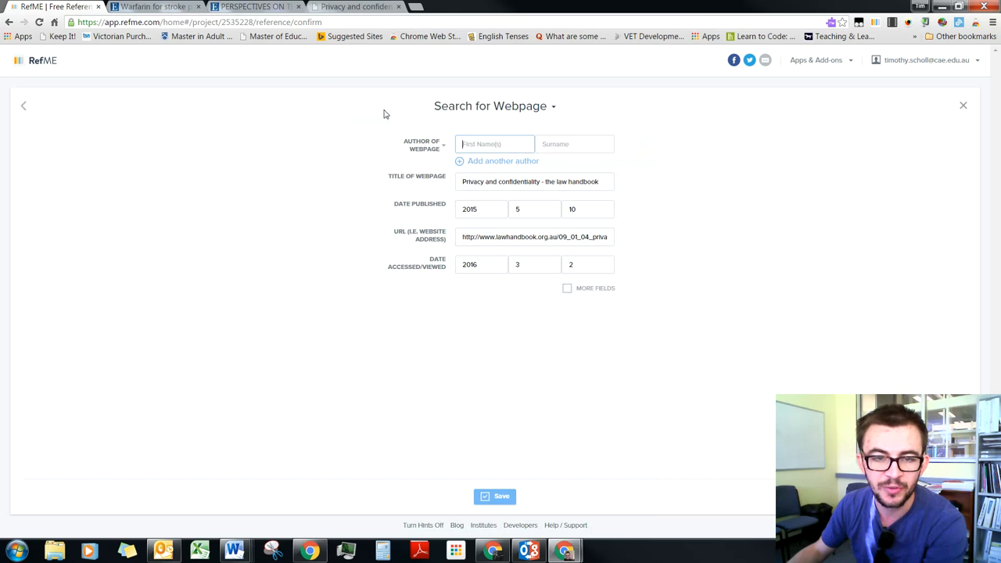
# Step: Highlight the page's last-updated date, August 24, 2015, on the Law Handbook page
pyautogui.click(354, 7)
pyautogui.scroll(-15, 570, 125)
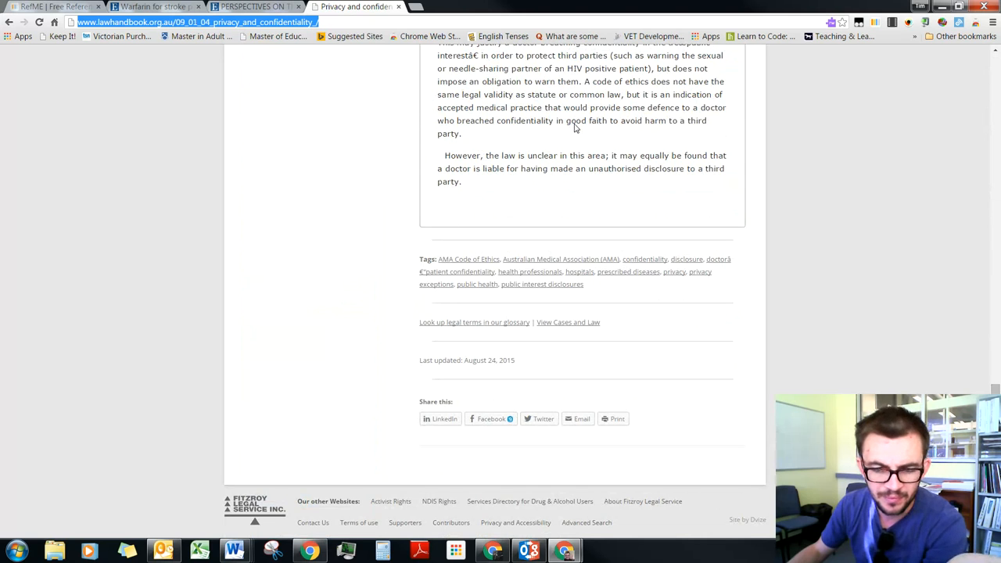
pyautogui.moveTo(515, 362); pyautogui.dragTo(464, 362)
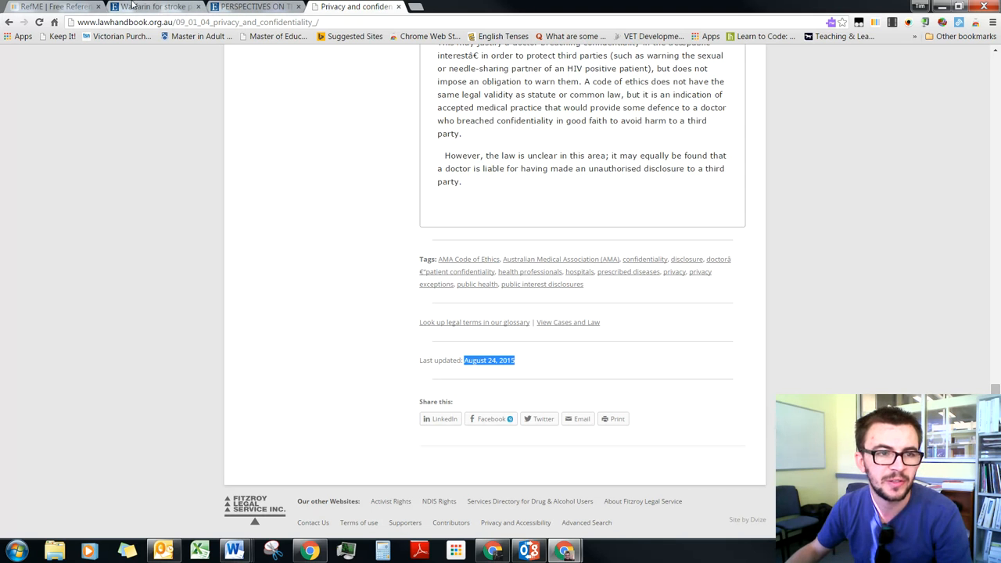
# Step: Set the webpage author to the organization Fitzroy Legal Inc. and save the reference
pyautogui.click(70, 6)
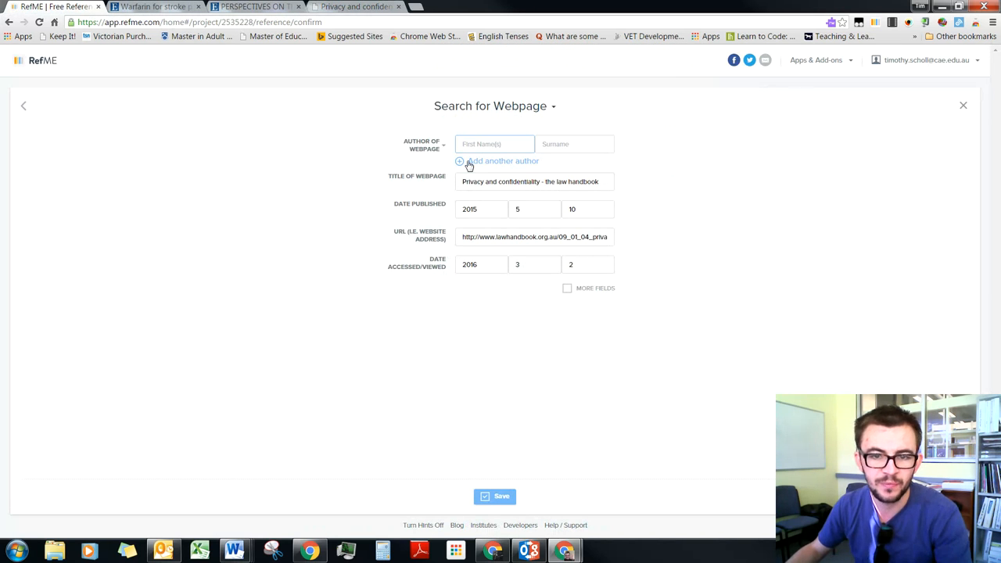
pyautogui.click(436, 146)
pyautogui.click(424, 160)
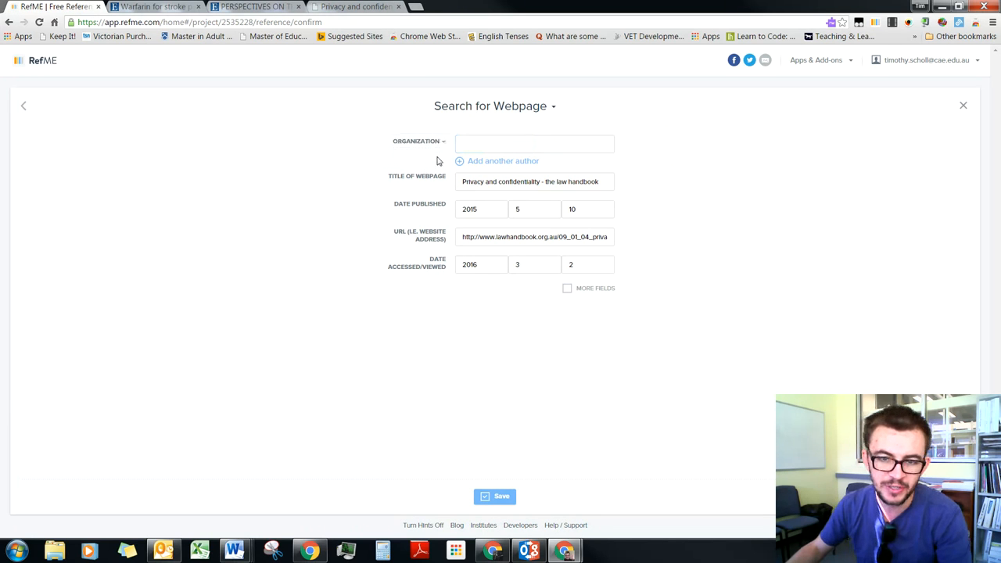
pyautogui.click(479, 142)
pyautogui.write('Fitz')
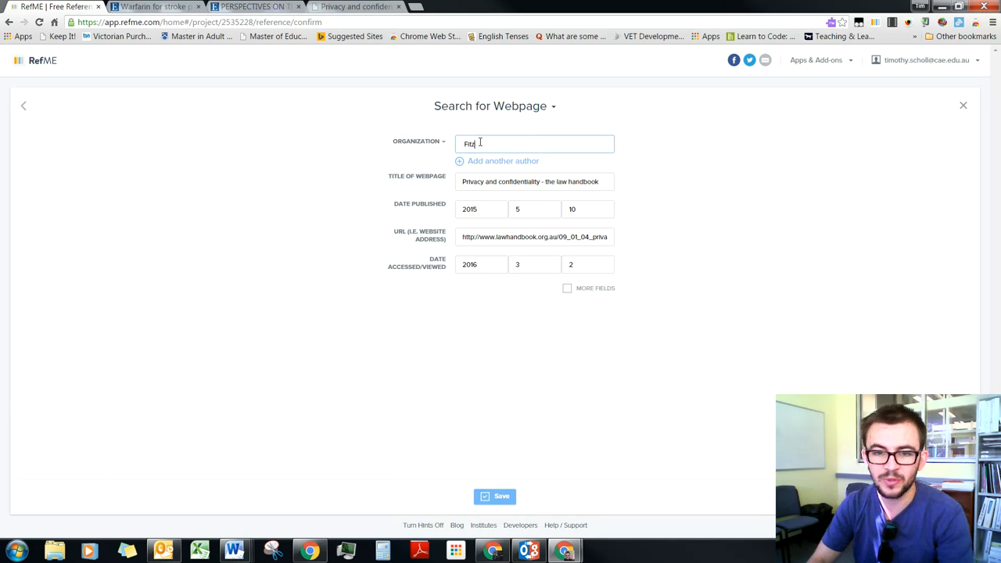
pyautogui.write('roy L')
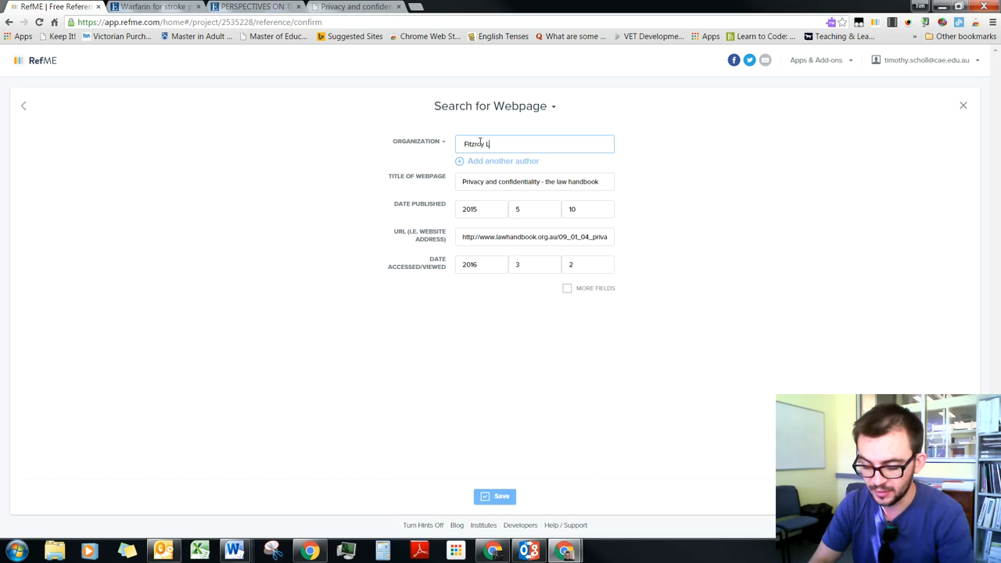
pyautogui.write('egal Inc.')
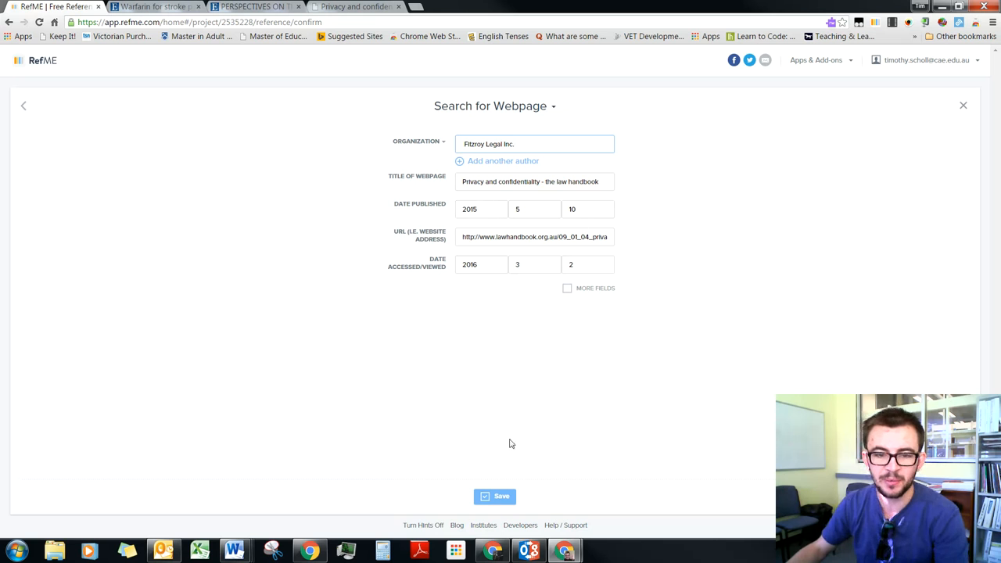
pyautogui.click(509, 502)
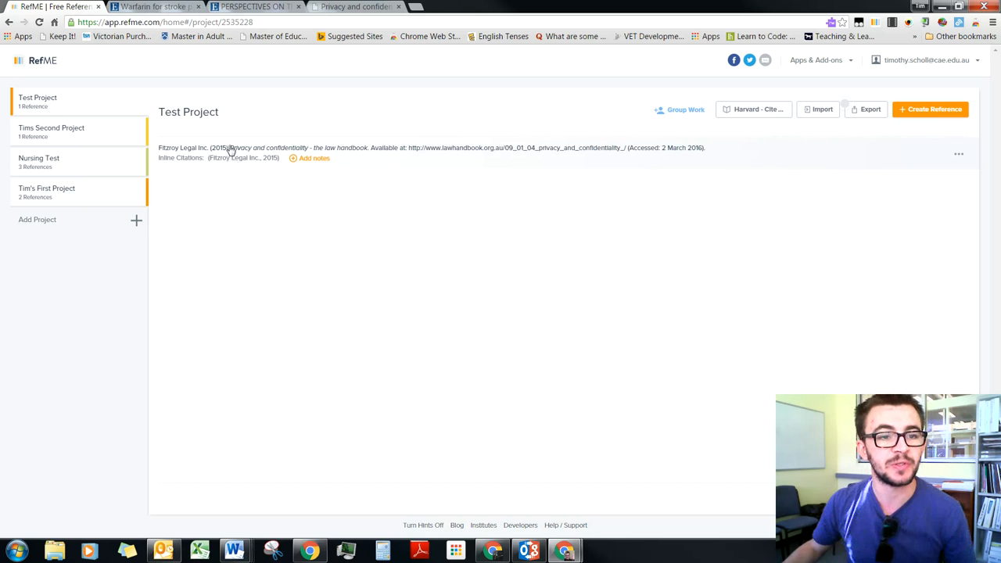
# Step: Switch to the Privacy and confidentiality page and scroll back to its top
pyautogui.click(344, 6)
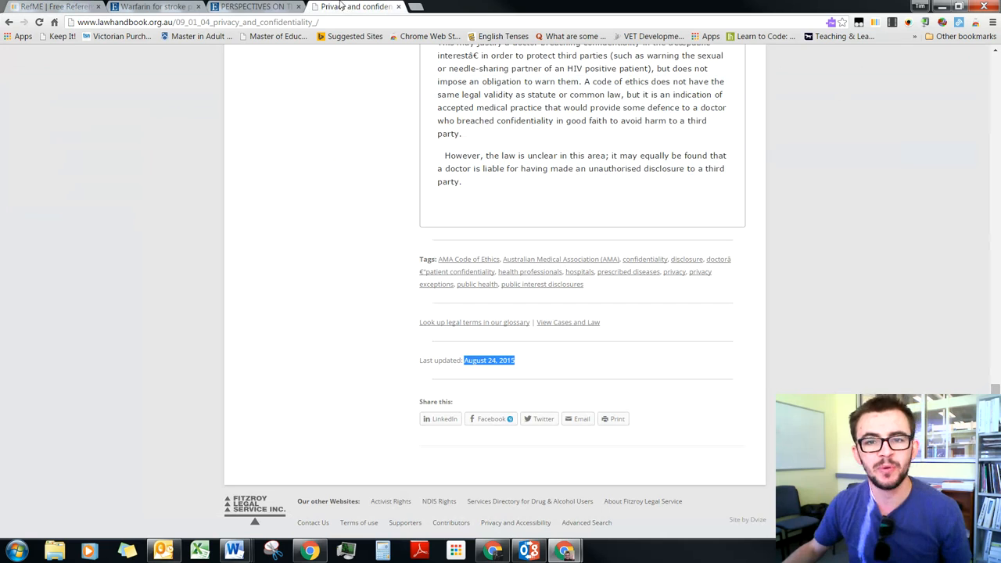
pyautogui.scroll(20, 476, 120)
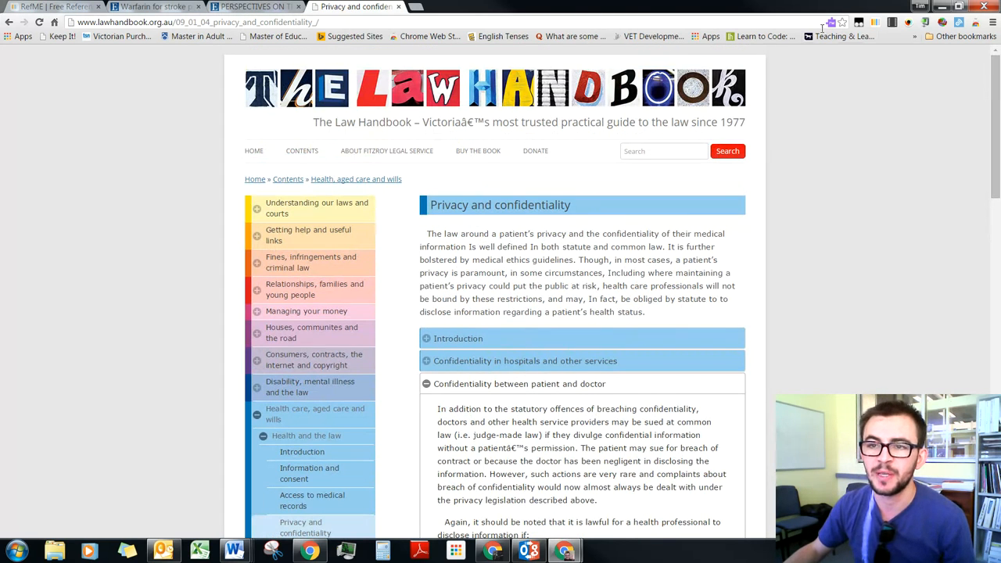
# Step: Launch the RefME extension on the Law Handbook page and expand its Select Project list
pyautogui.click(876, 23)
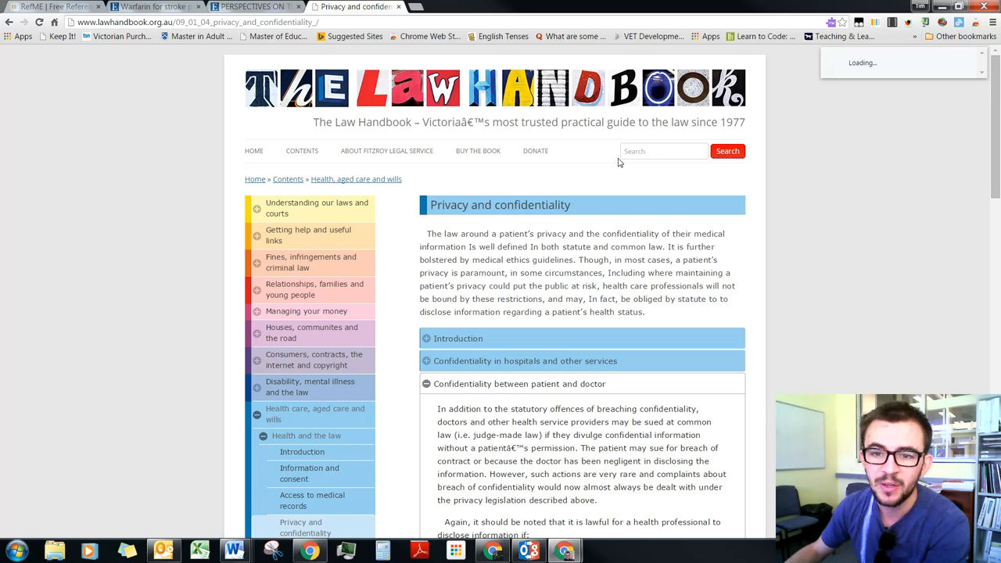
pyautogui.scroll(-1, 618, 162)
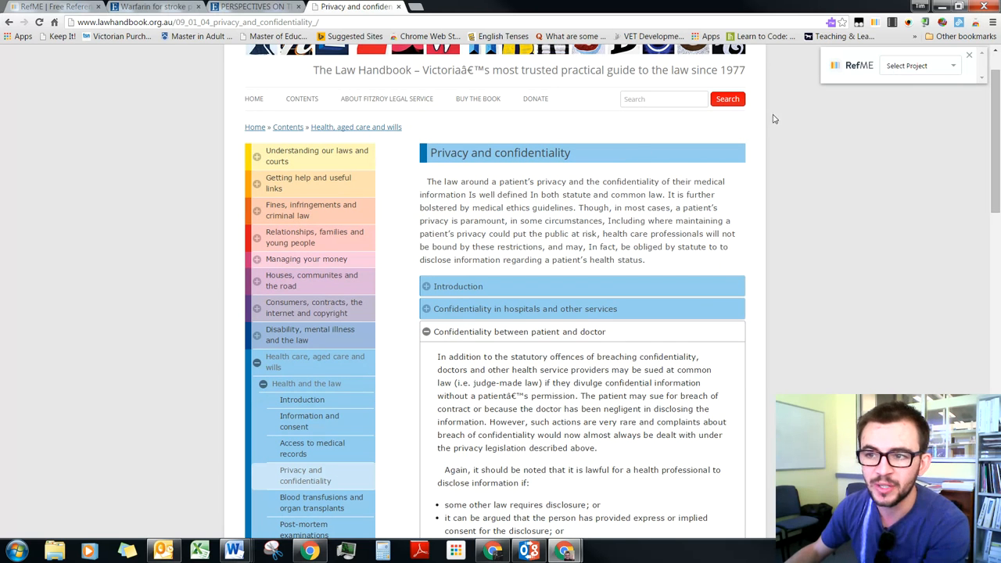
pyautogui.scroll(-8, 675, 151)
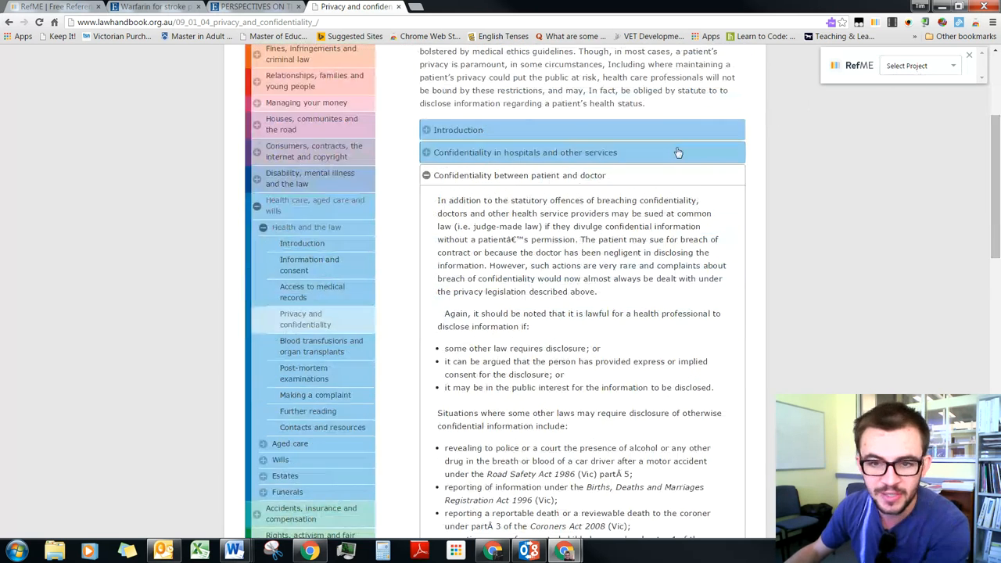
pyautogui.scroll(5, 668, 212)
pyautogui.scroll(3, 668, 211)
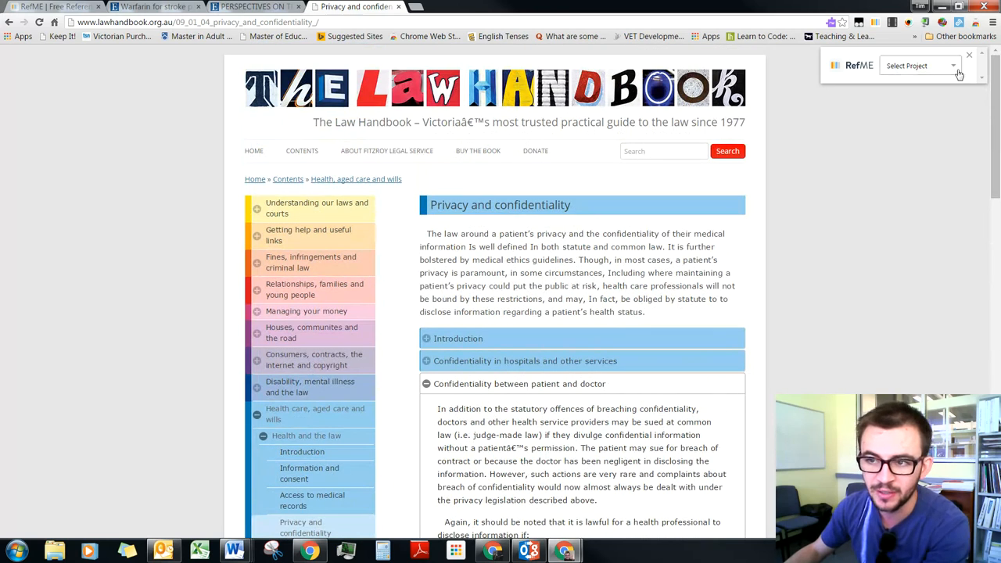
pyautogui.click(926, 69)
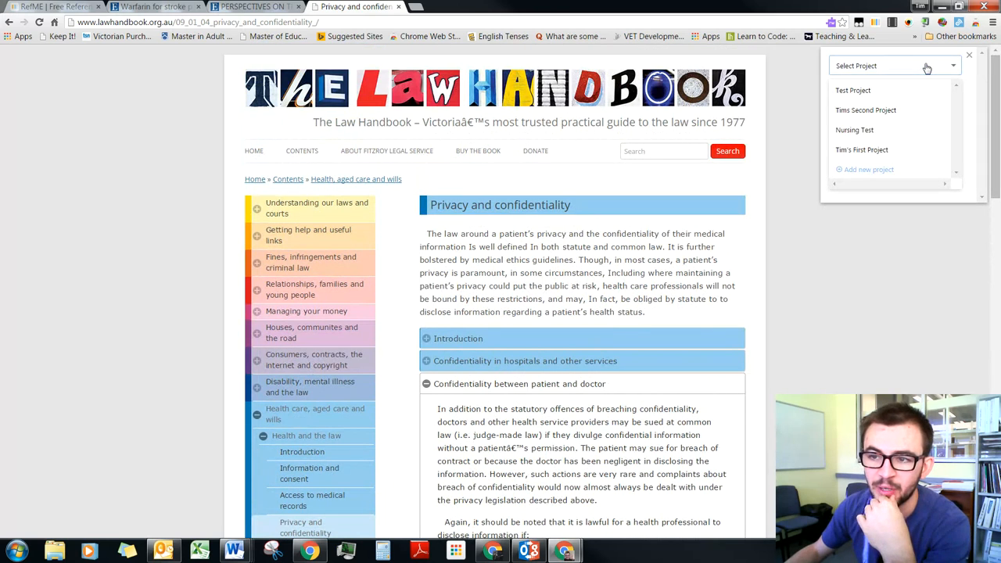
# Step: Pick Test Project as the extension's destination project
pyautogui.click(854, 91)
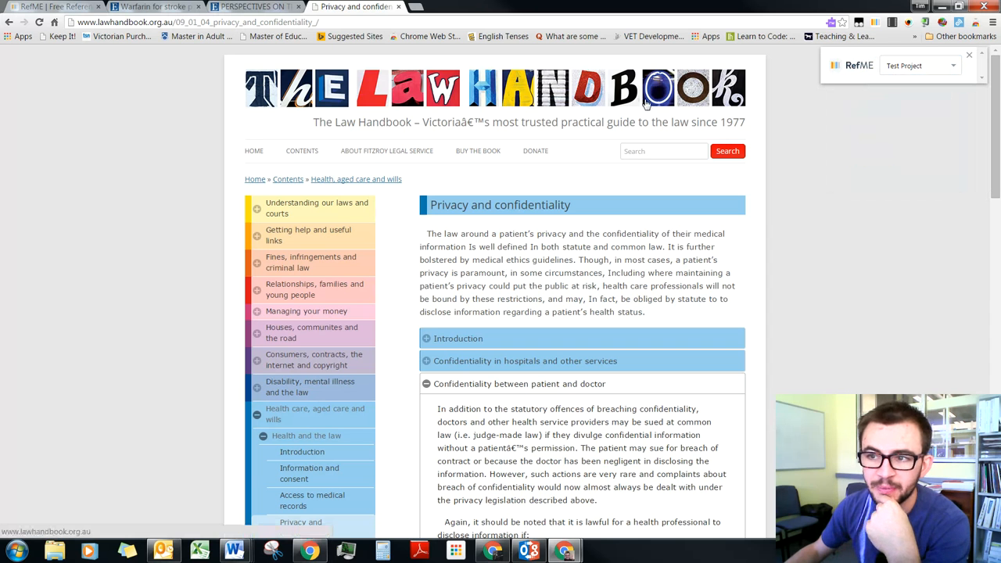
pyautogui.scroll(-2, 713, 107)
pyautogui.scroll(2, 713, 108)
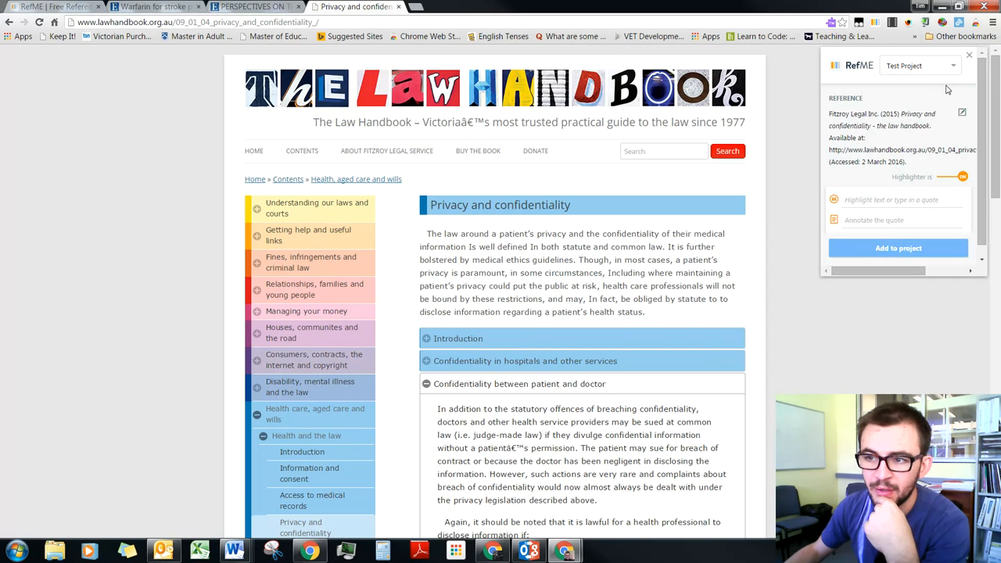
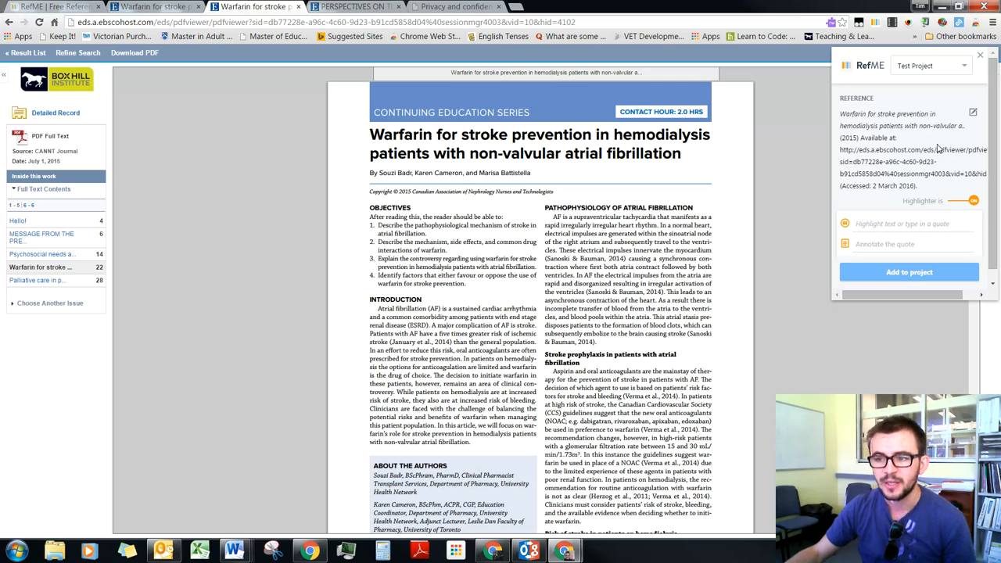
# Step: Scroll down the warfarin hemodialysis PDF page while the RefME reference is generated
pyautogui.scroll(-1, 866, 158)
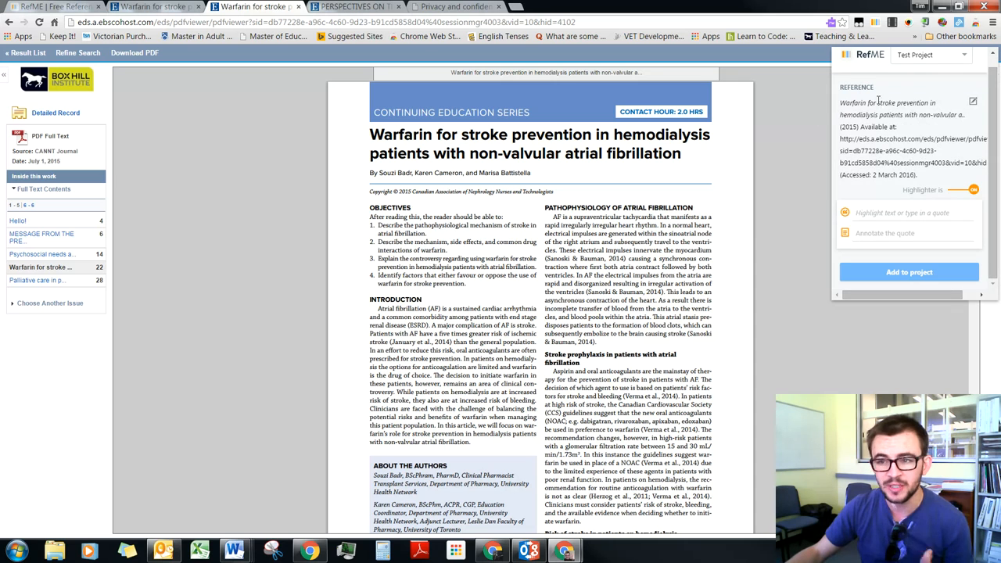
# Step: Change the warfarin reference's source type from webpage to Journal Article
pyautogui.click(973, 104)
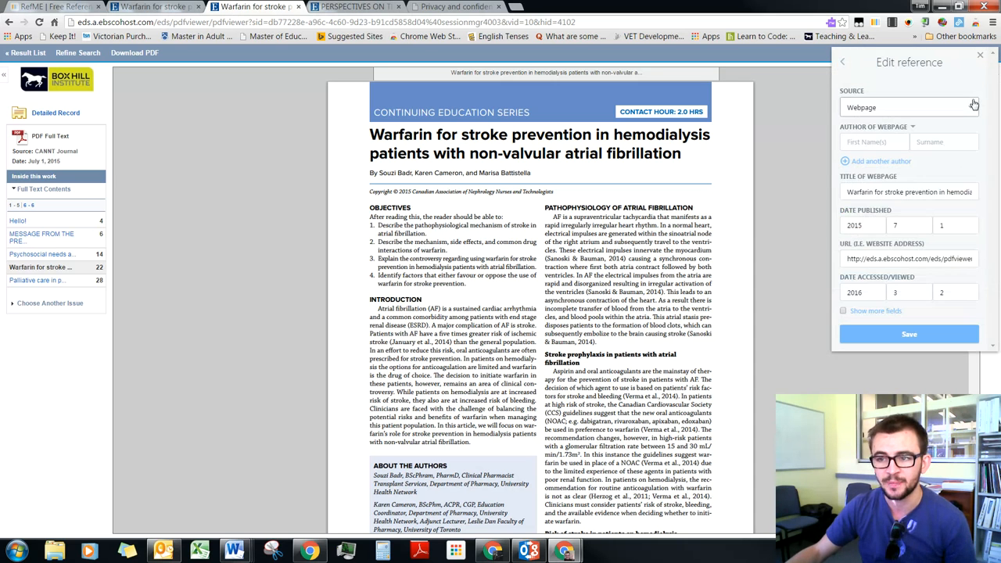
pyautogui.click(845, 64)
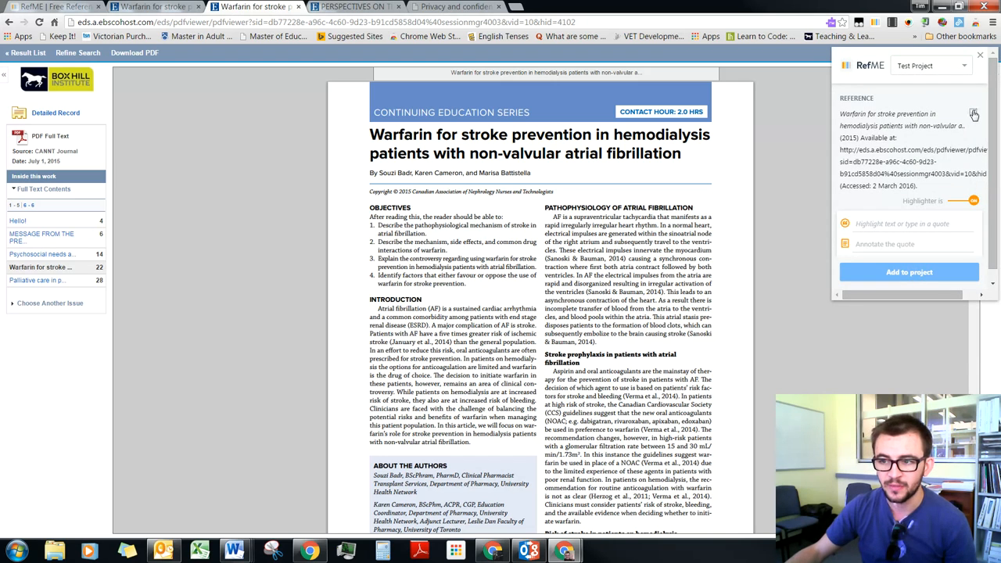
pyautogui.click(973, 115)
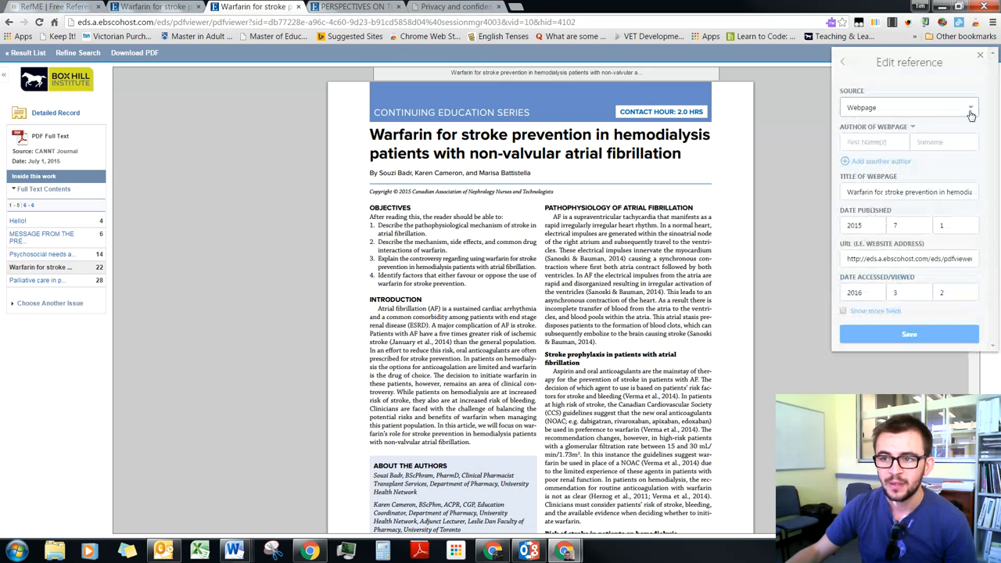
pyautogui.click(928, 116)
pyautogui.click(919, 130)
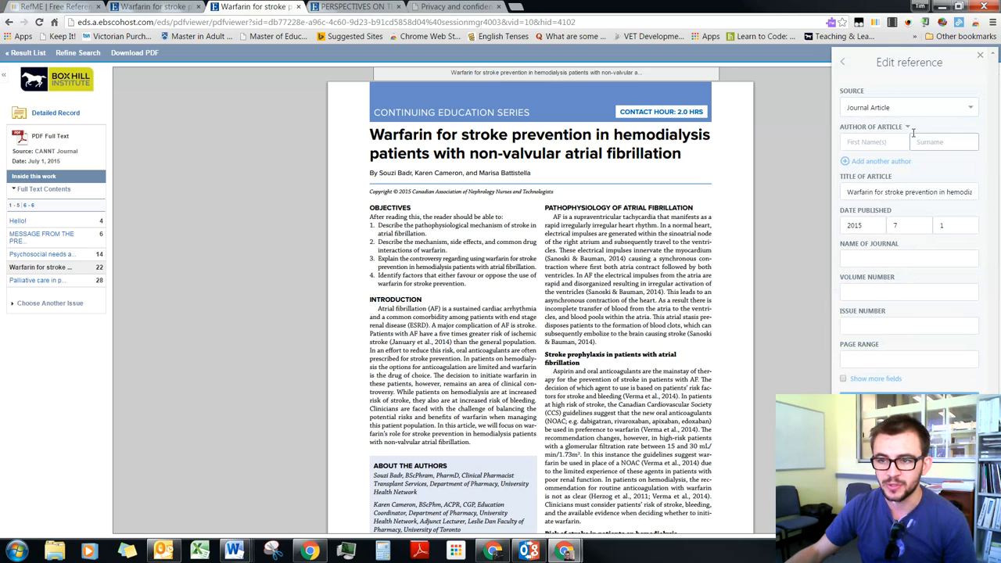
# Step: Enter the first byline author's first name and surname in the reference
pyautogui.moveTo(379, 173); pyautogui.dragTo(452, 169)
pyautogui.click(870, 141)
pyautogui.write('S')
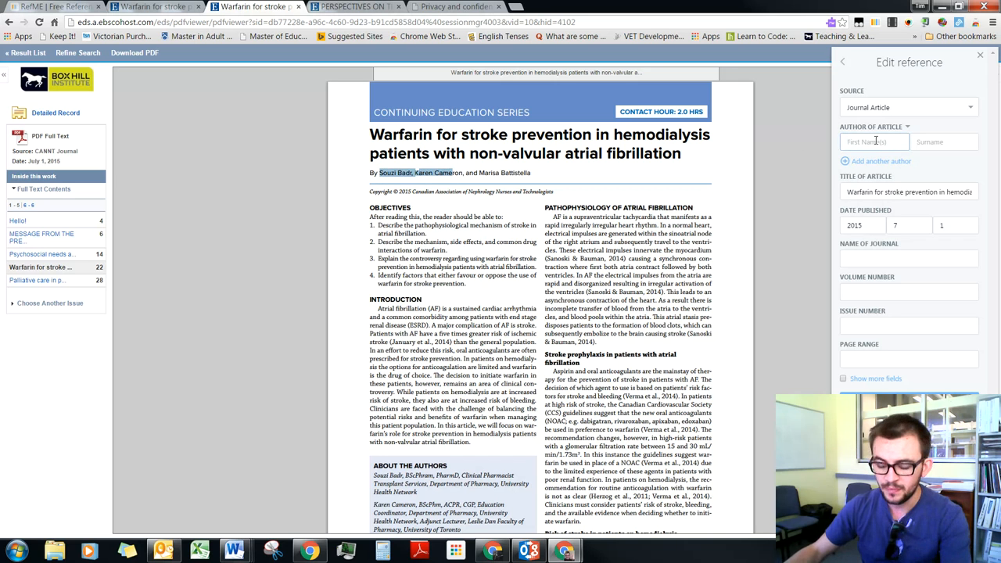
pyautogui.write('ou')
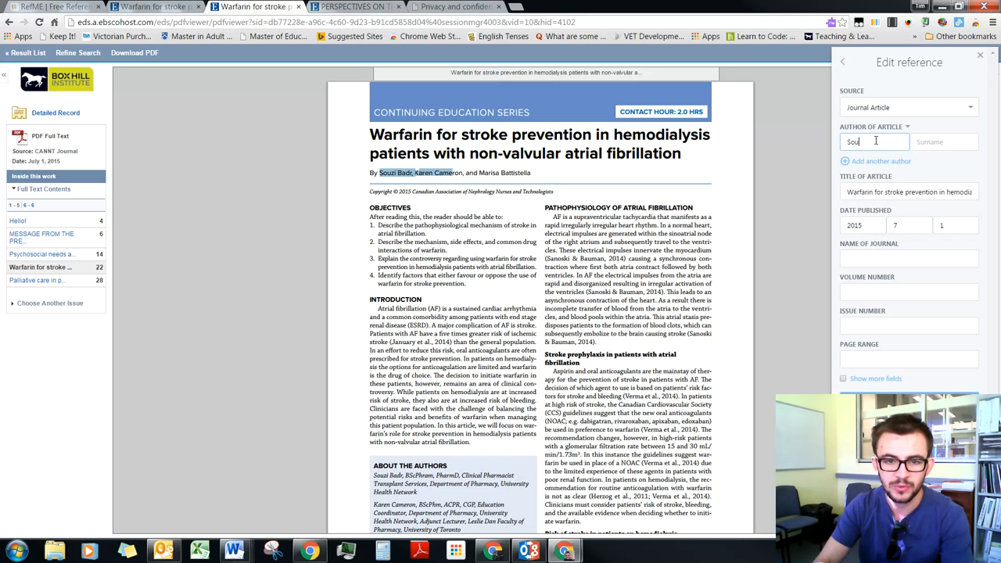
pyautogui.write('zi Ba')
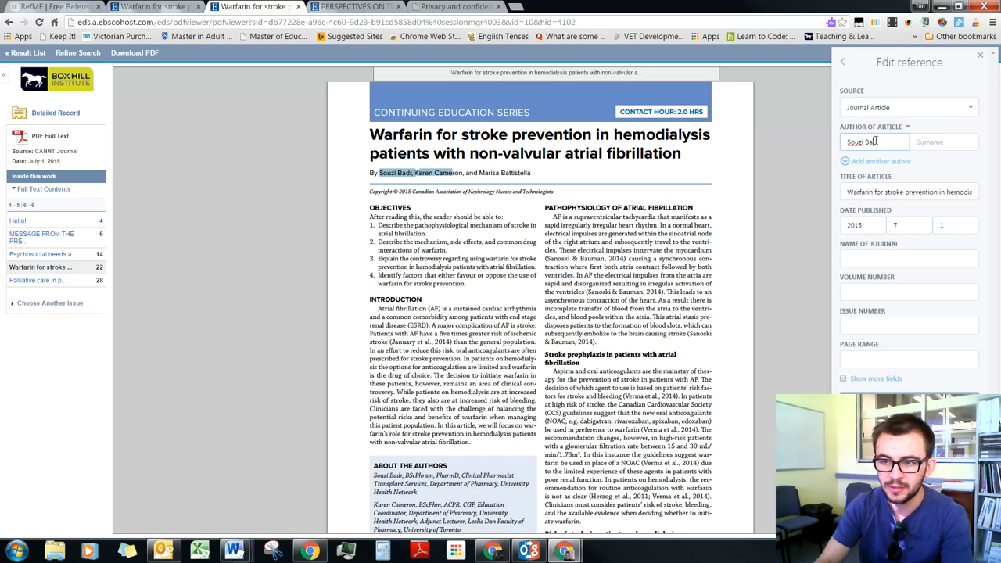
pyautogui.press('BackSpace')
pyautogui.press('BackSpace')
pyautogui.press('BackSpace')
pyautogui.press('Tab')
pyautogui.write('Badr')
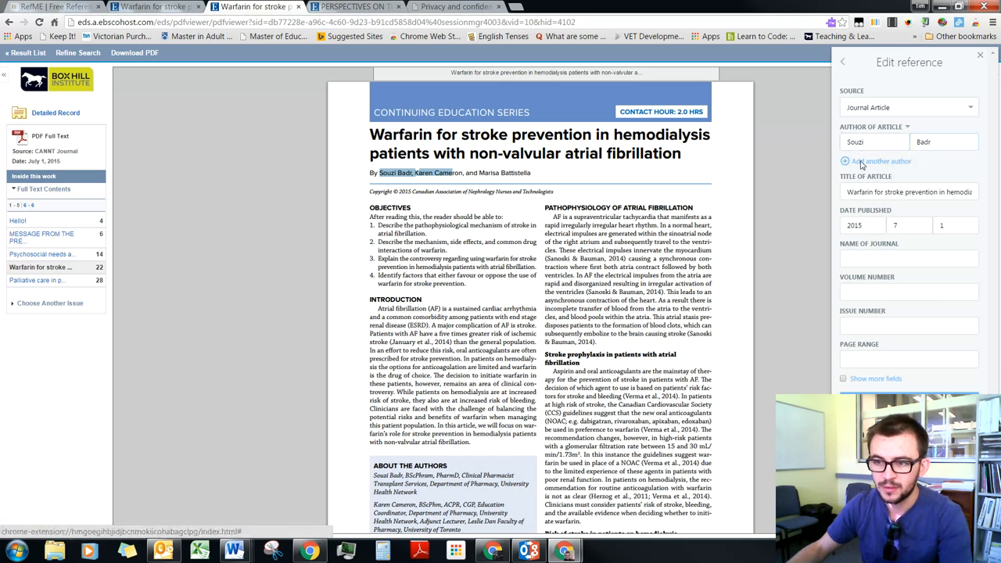
# Step: Add the second and third byline authors with their first names and surnames
pyautogui.click(865, 160)
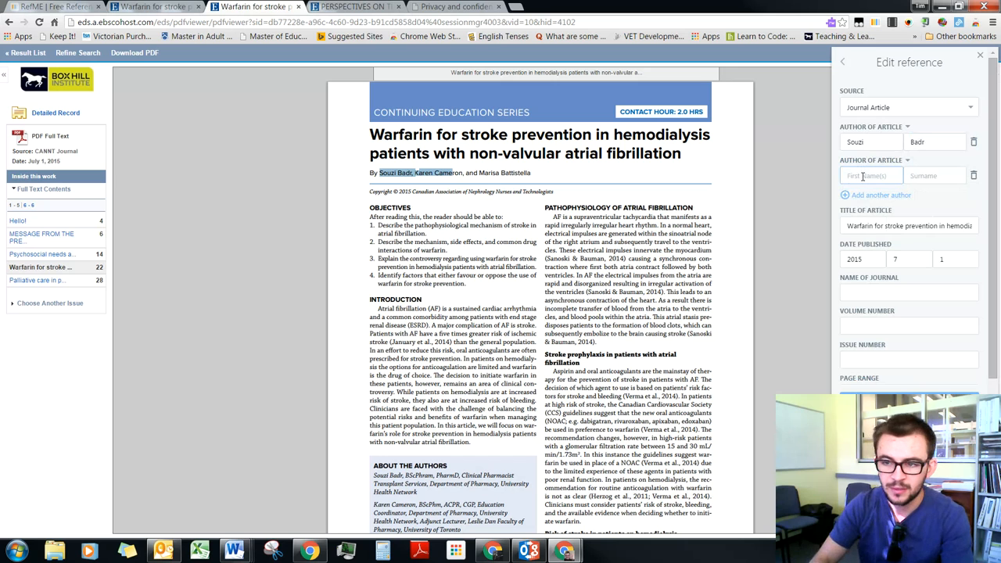
pyautogui.write('Karen')
pyautogui.press('Tab')
pyautogui.write('C')
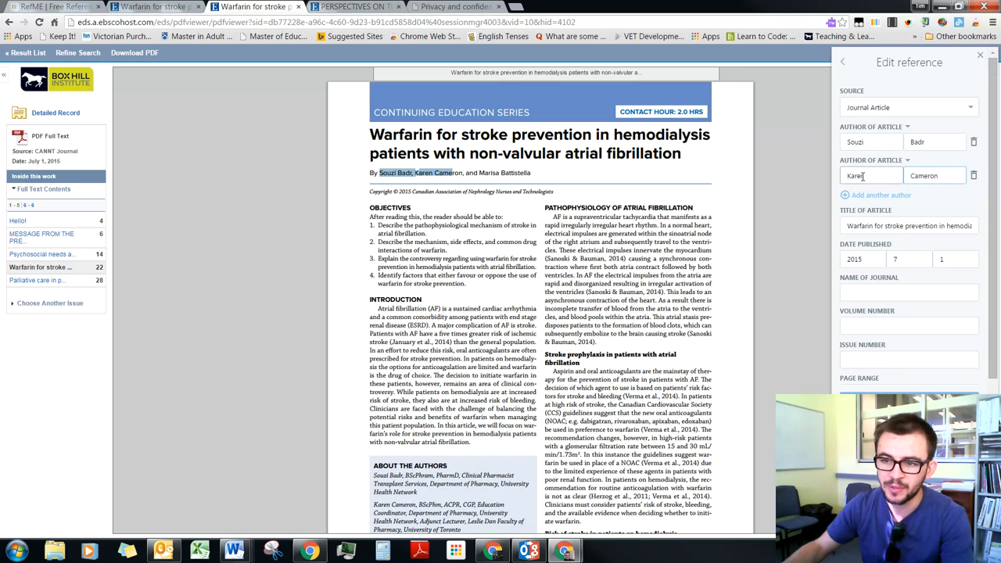
pyautogui.click(867, 194)
pyautogui.click(860, 209)
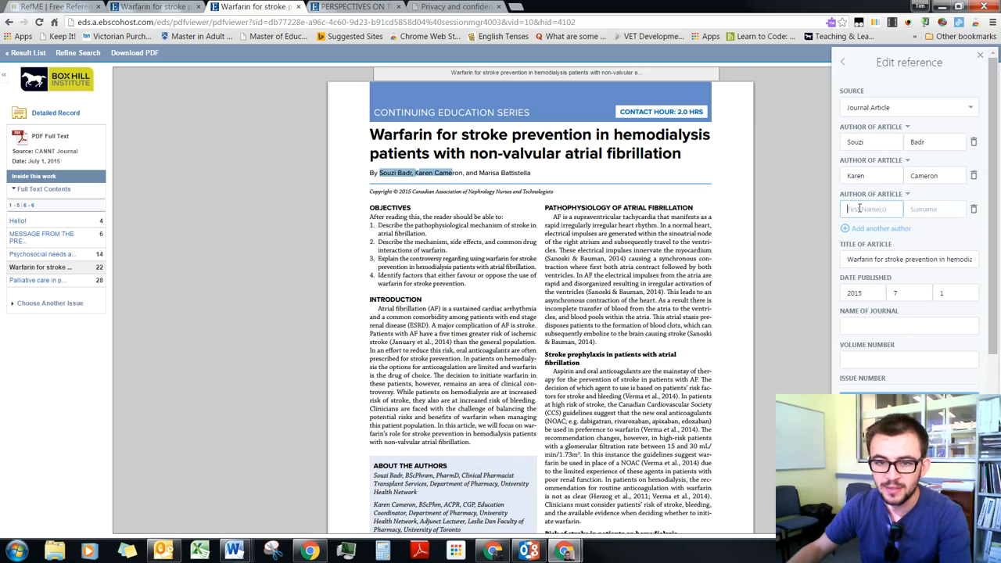
pyautogui.write('Marisa')
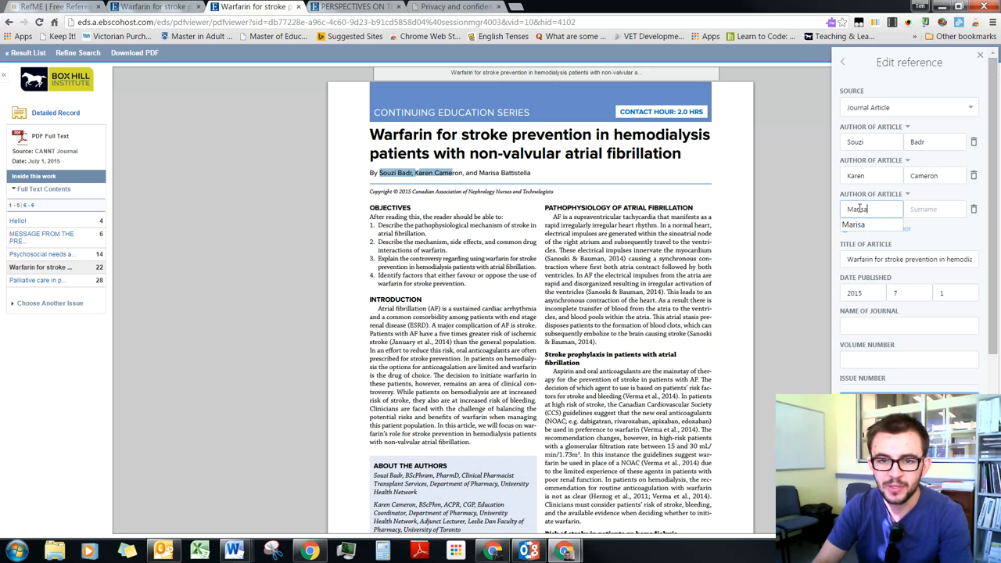
pyautogui.press('Tab')
pyautogui.write('Ba')
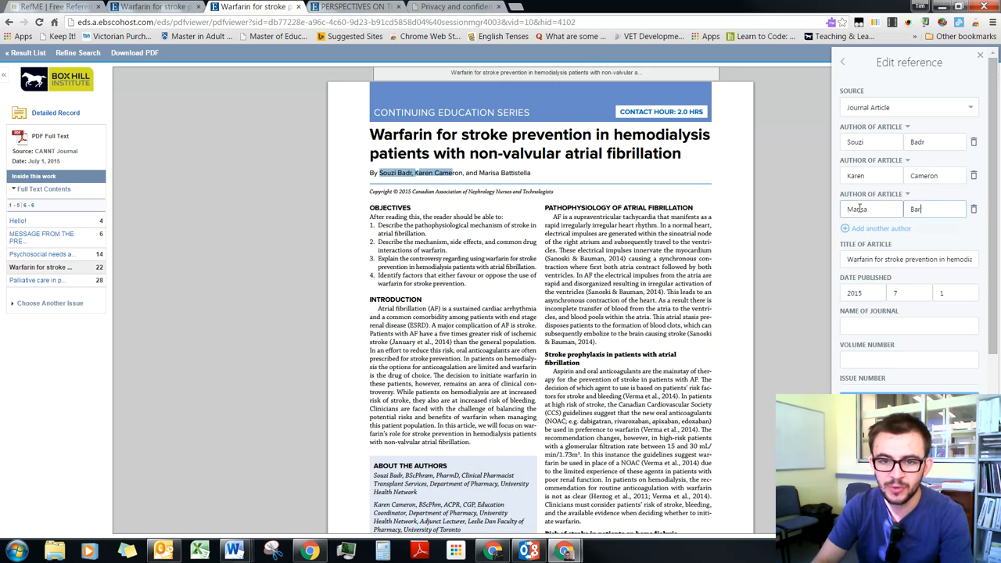
pyautogui.write('ttist')
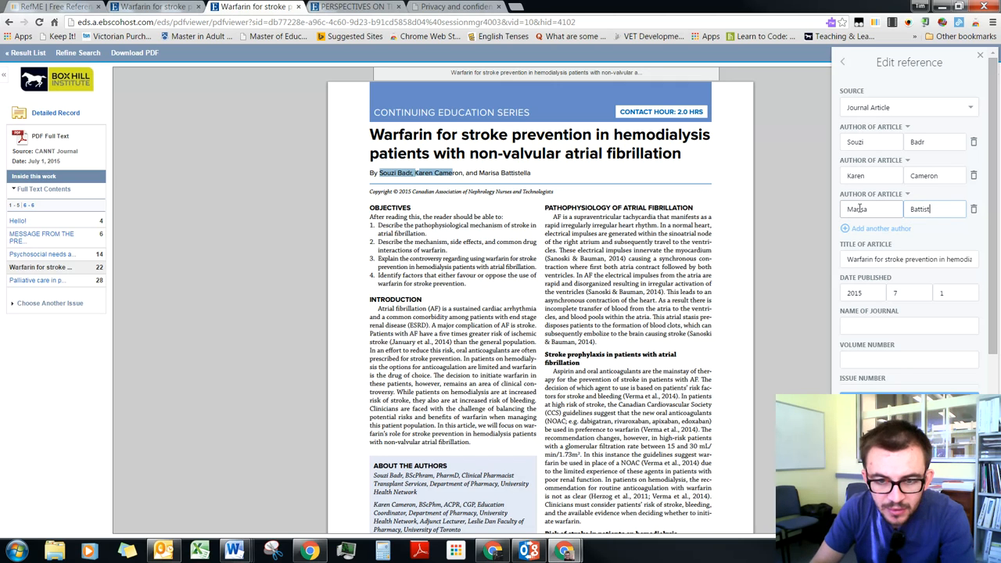
pyautogui.write('ella')
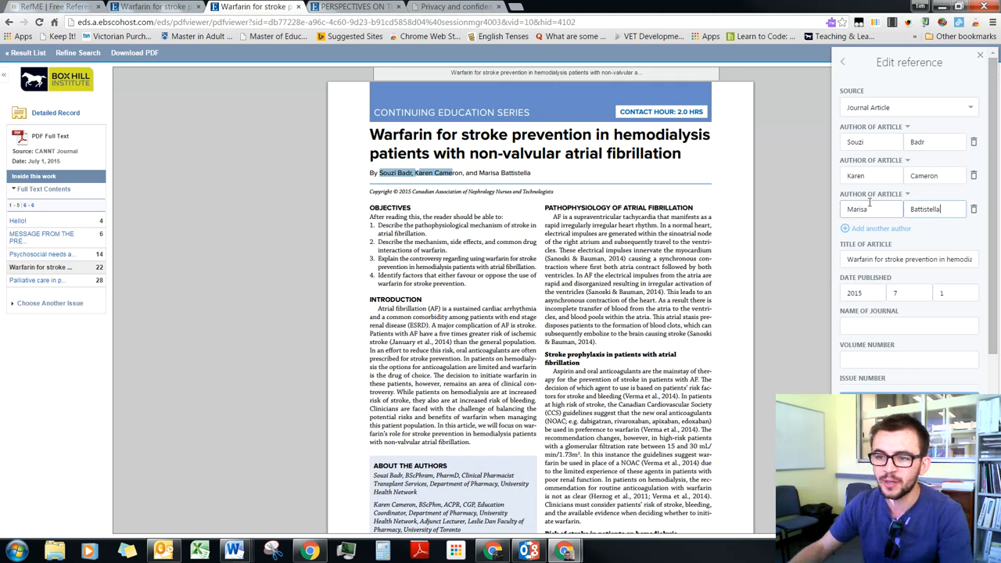
# Step: Check the second and third authors' names in the edit form
pyautogui.click(879, 177)
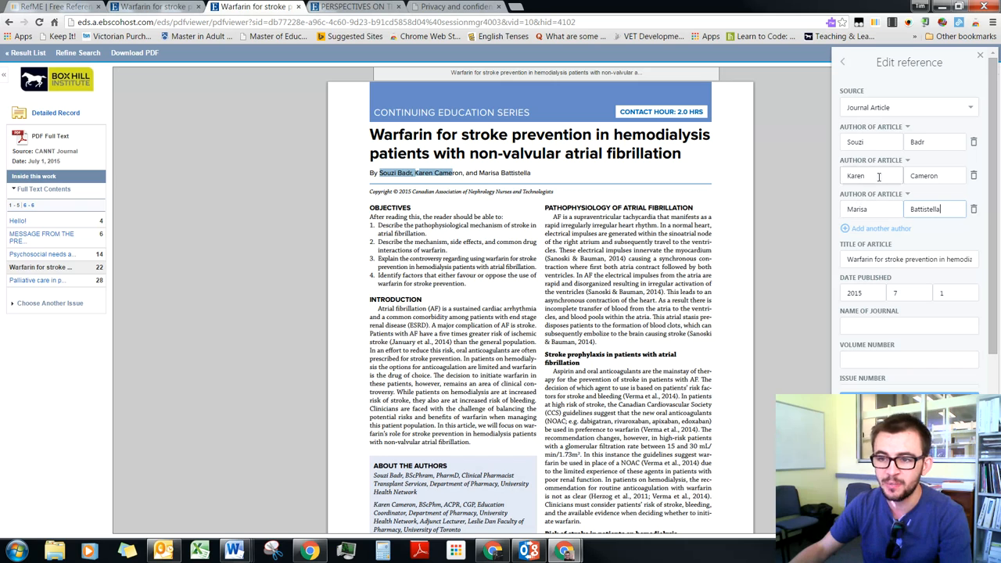
pyautogui.press('Tab')
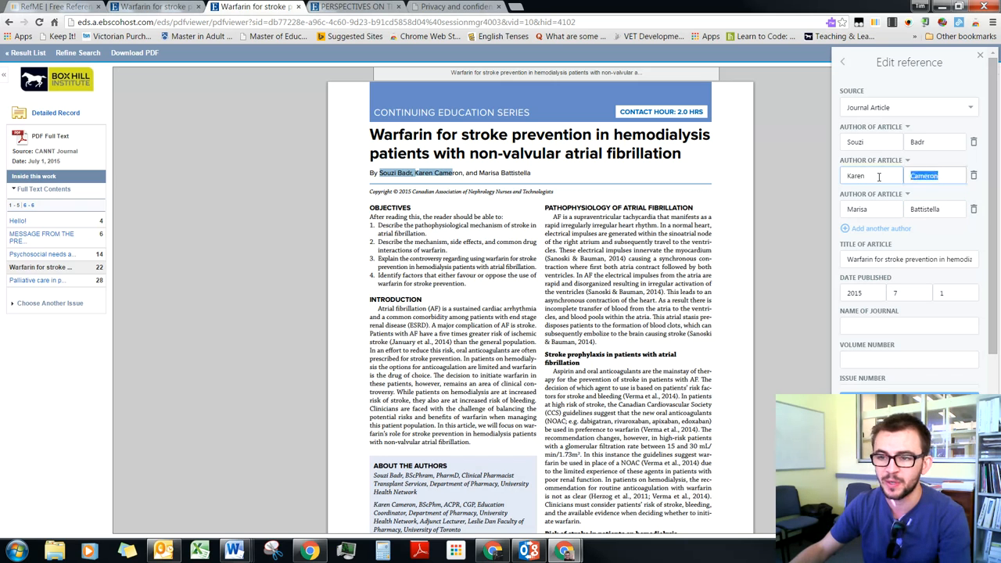
pyautogui.click(946, 213)
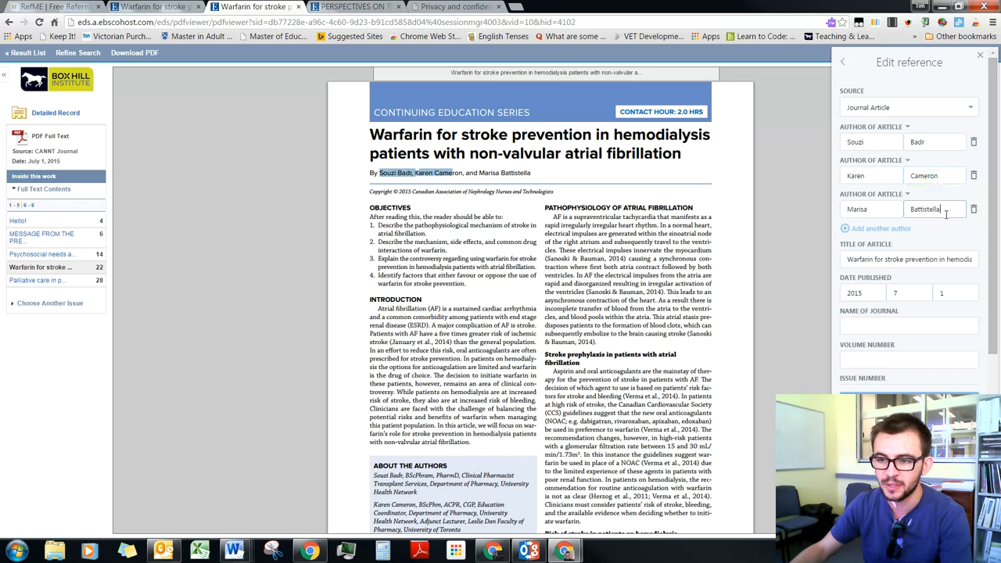
# Step: Replace the title's trailing ellipsis so it ends 'non-valvular atrial fibrillation'
pyautogui.click(889, 258)
pyautogui.hotkey('ctrl', 'a')
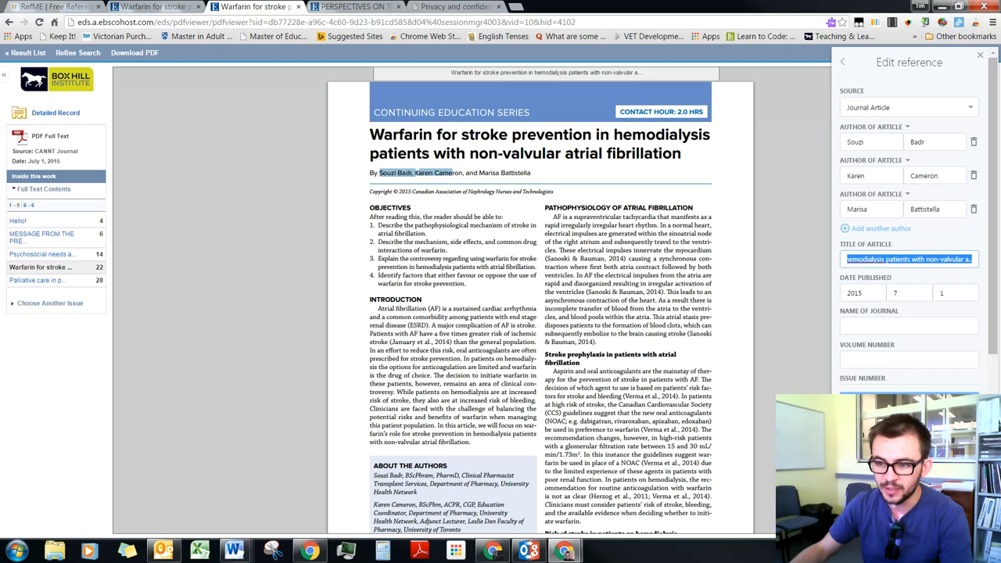
pyautogui.click(975, 259)
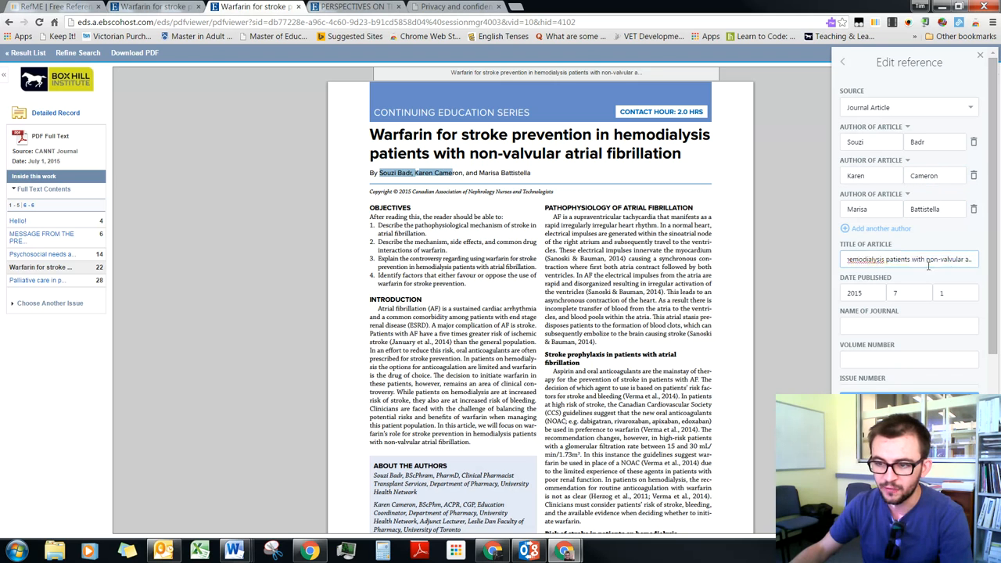
pyautogui.press('BackSpace')
pyautogui.press('BackSpace')
pyautogui.press('BackSpace')
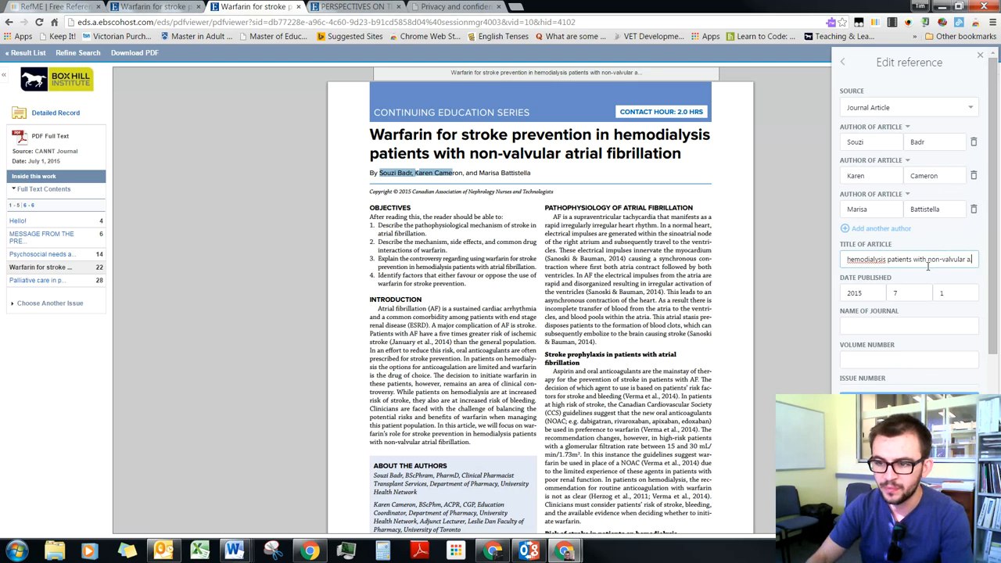
pyautogui.write('r atr')
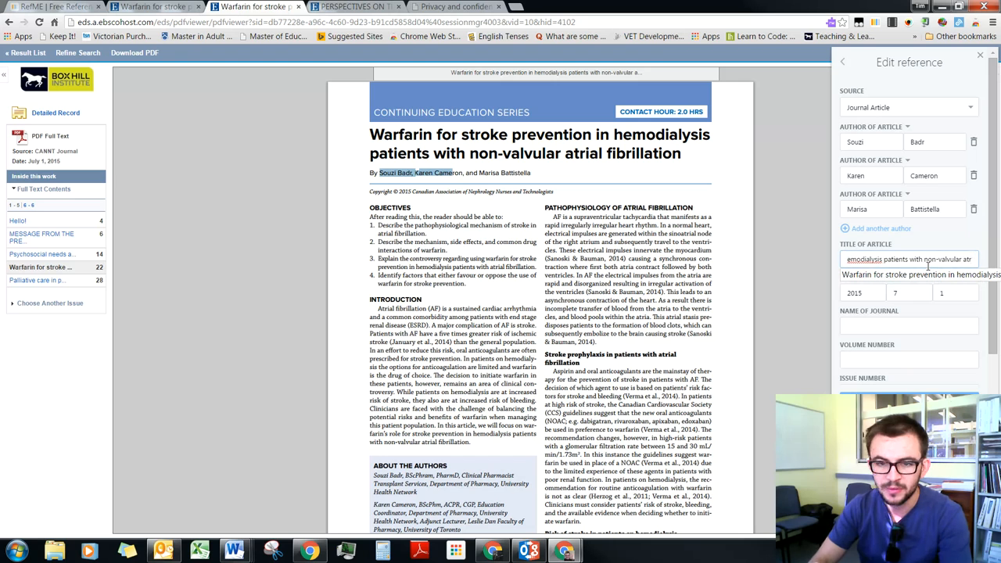
pyautogui.write('ial fibrillation')
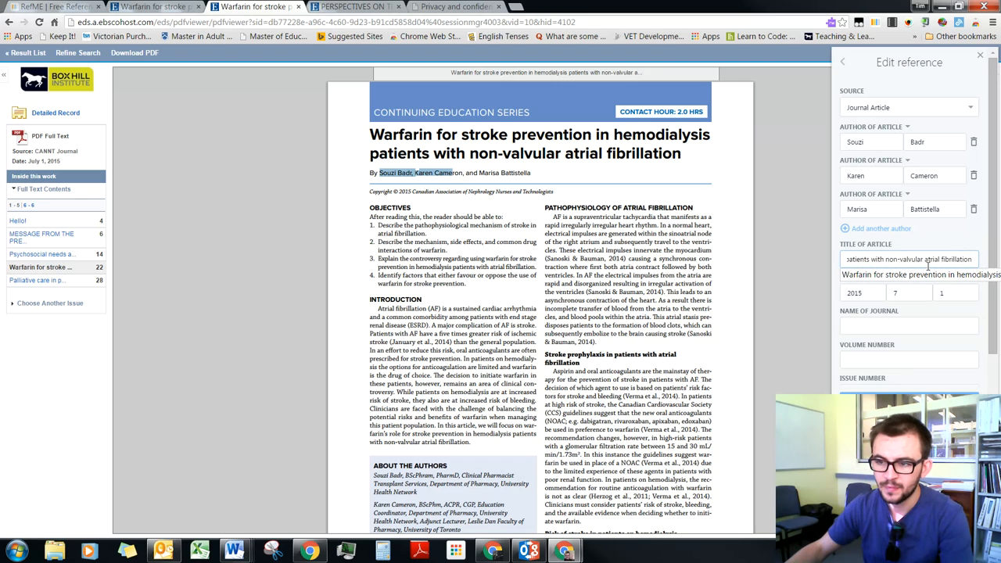
pyautogui.click(873, 294)
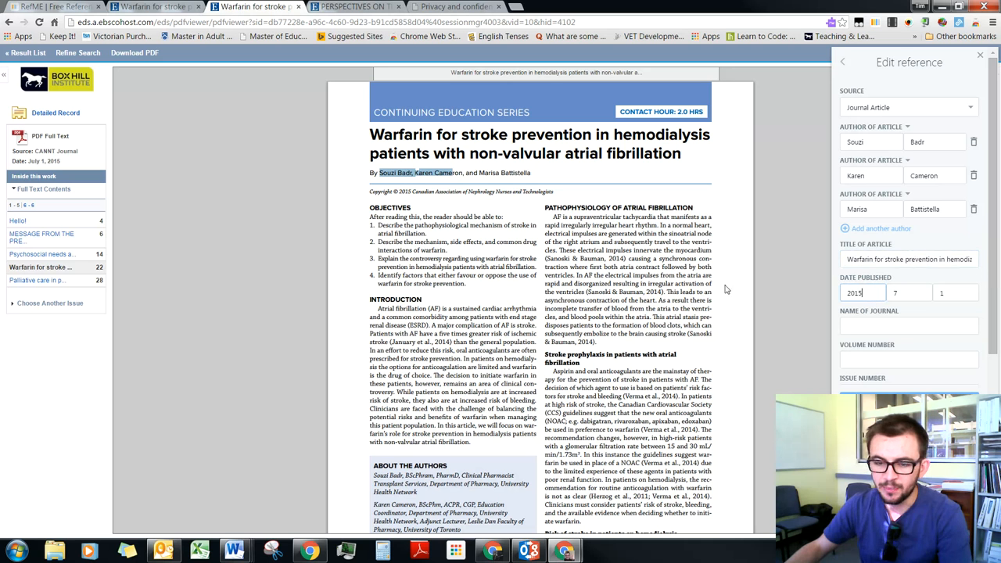
pyautogui.scroll(-5, 621, 254)
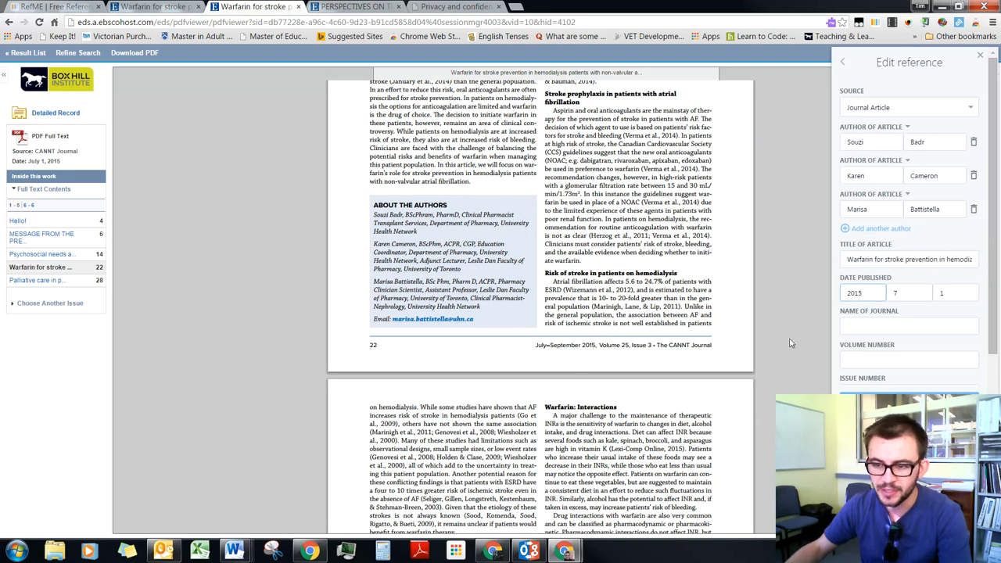
pyautogui.click(883, 323)
# Step: Enter The CANNT Journal as the journal name and 25 as the volume
pyautogui.scroll(5, 684, 293)
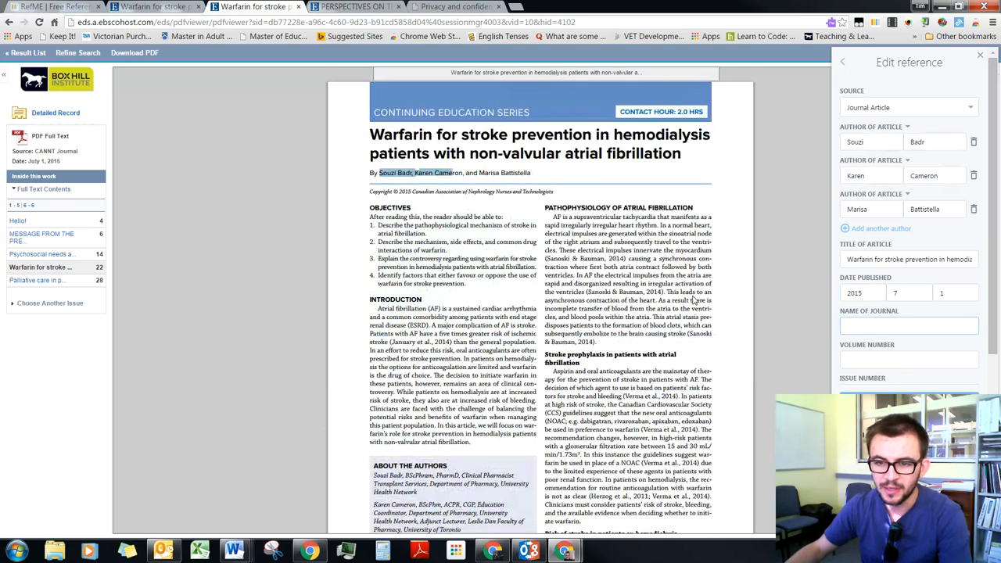
pyautogui.scroll(-3, 585, 242)
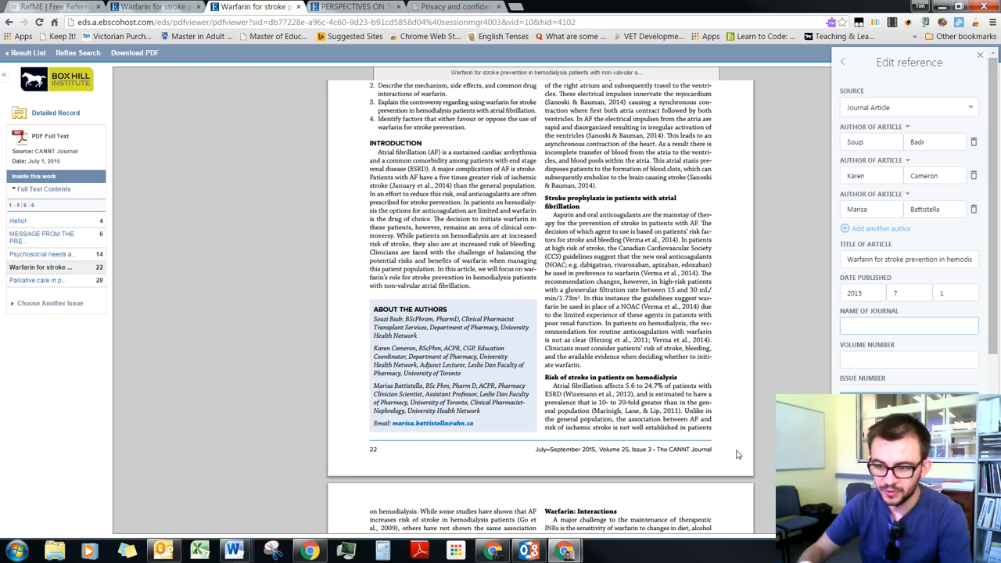
pyautogui.write('The CA')
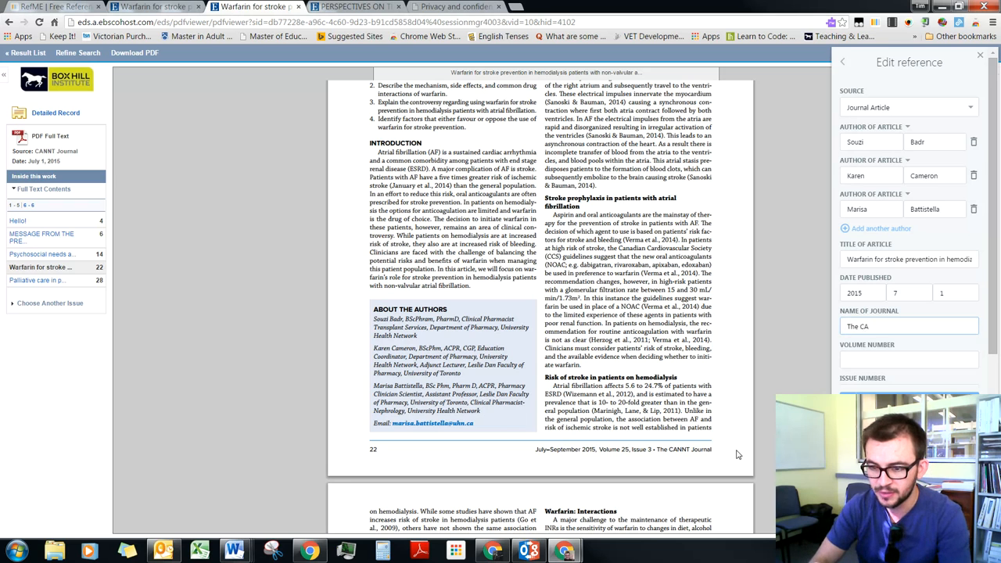
pyautogui.write('NNT ')
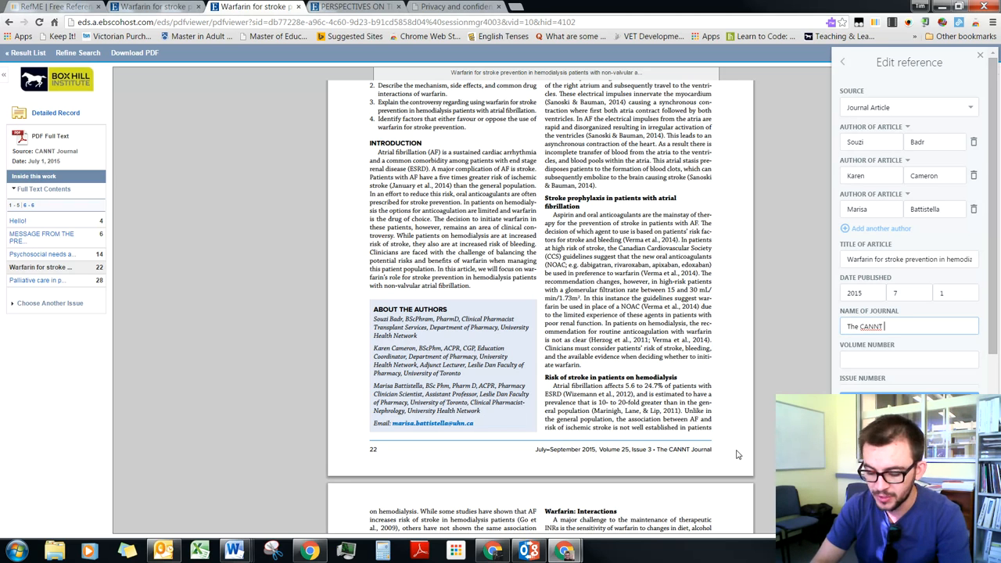
pyautogui.write('Journal')
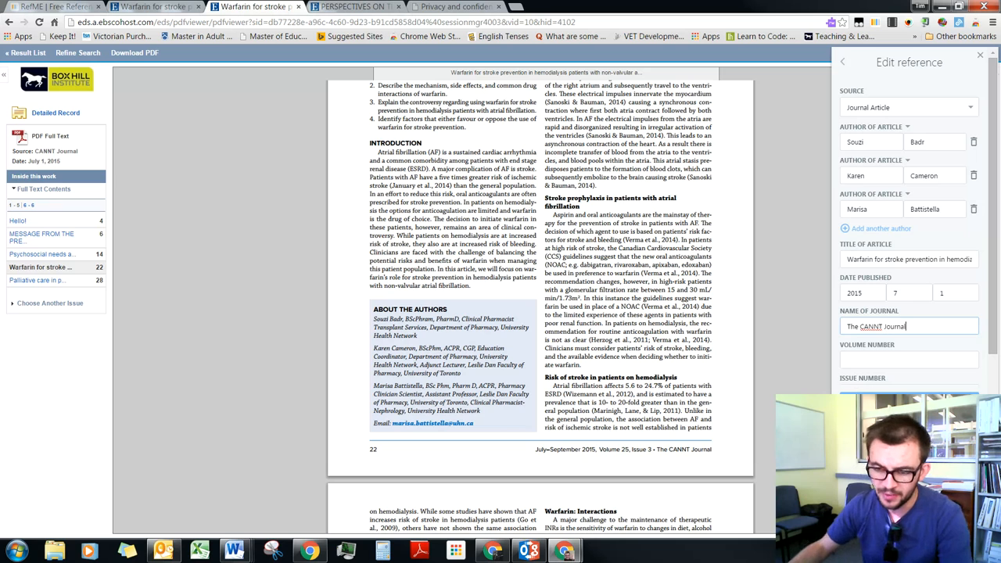
pyautogui.press('Tab')
pyautogui.write('25')
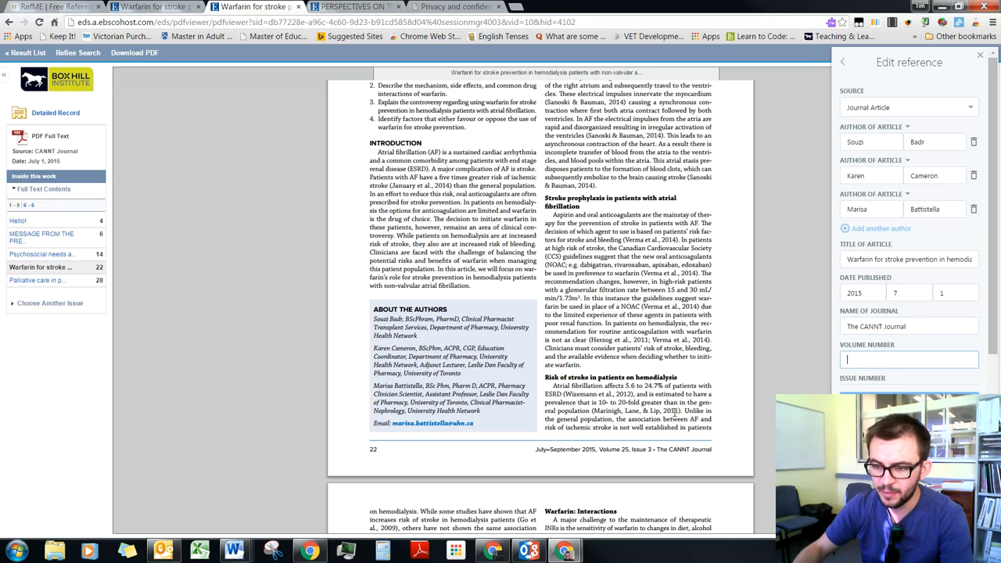
# Step: Add issue 3 and page range 22-27, then save the reference
pyautogui.scroll(-1, 935, 361)
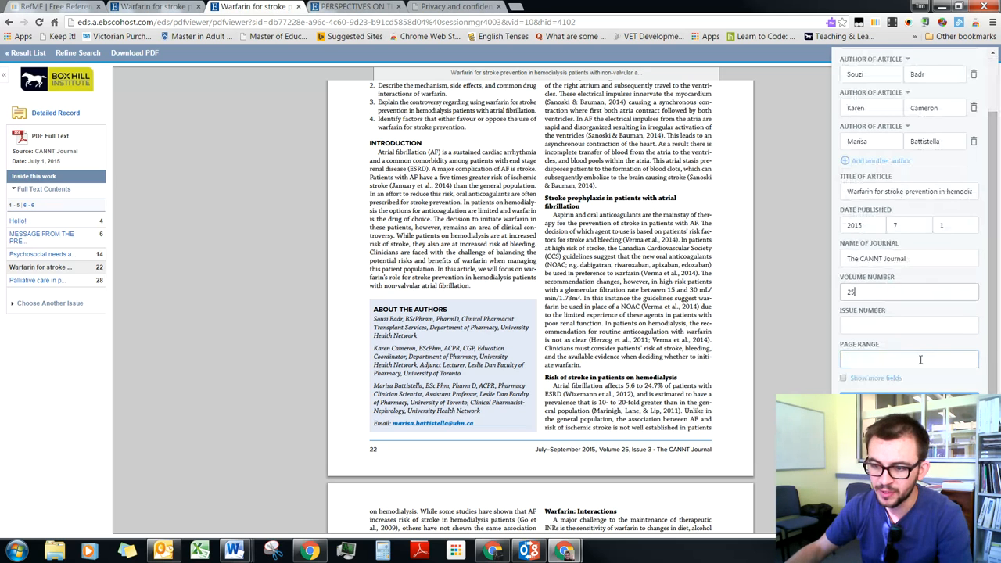
pyautogui.click(887, 323)
pyautogui.write('3')
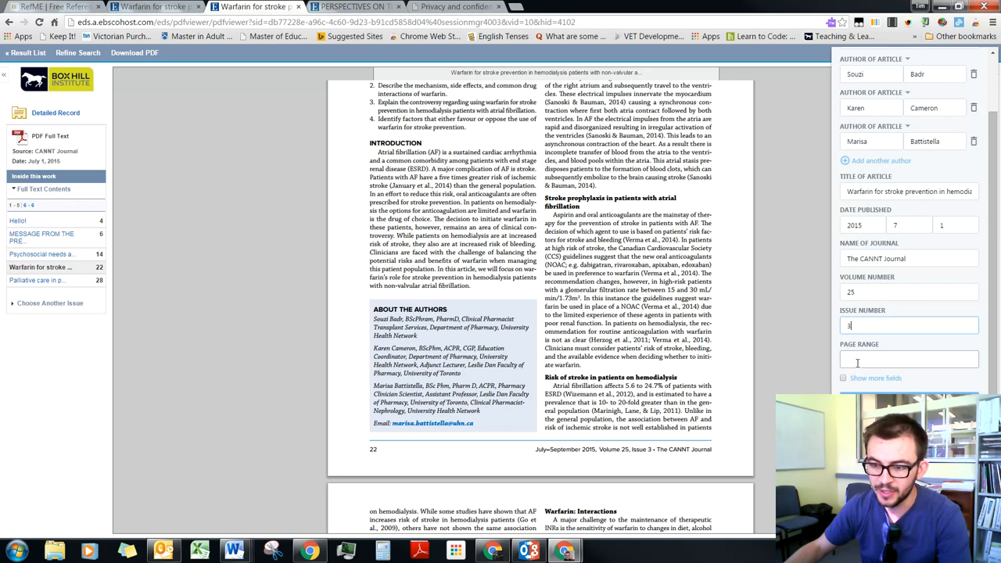
pyautogui.scroll(-1, 389, 340)
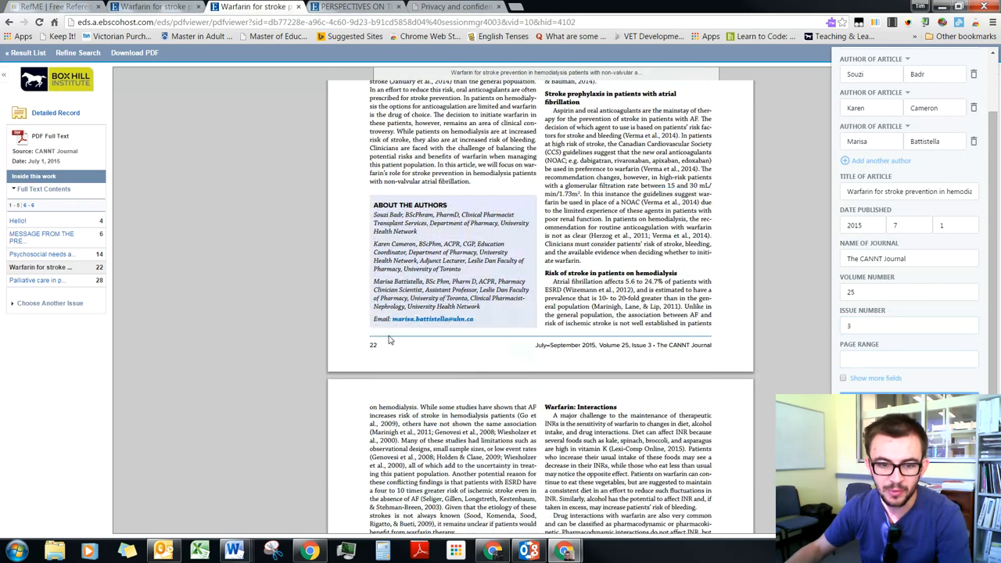
pyautogui.scroll(-15, 377, 344)
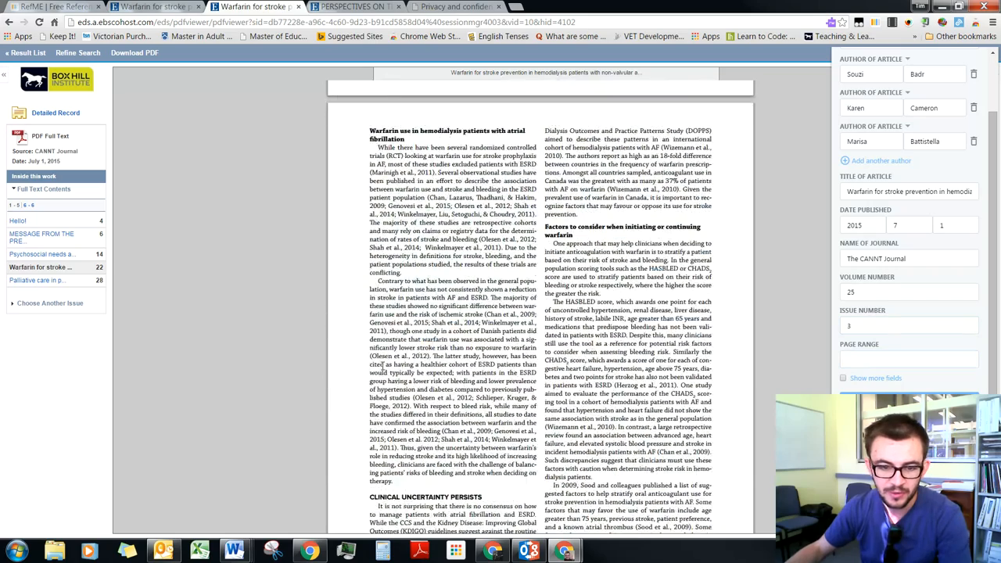
pyautogui.scroll(-10, 380, 391)
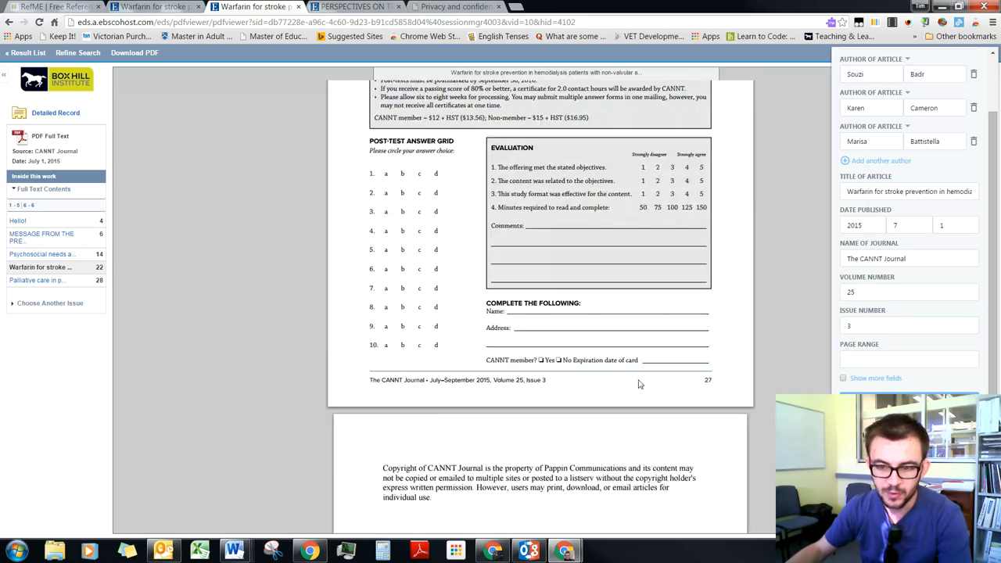
pyautogui.click(896, 361)
pyautogui.write('2')
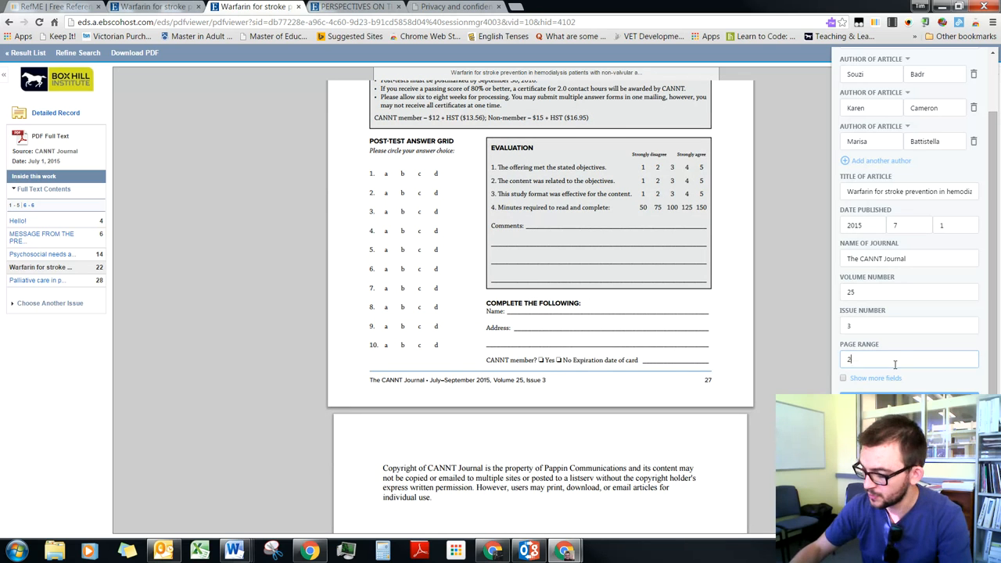
pyautogui.write('2-2')
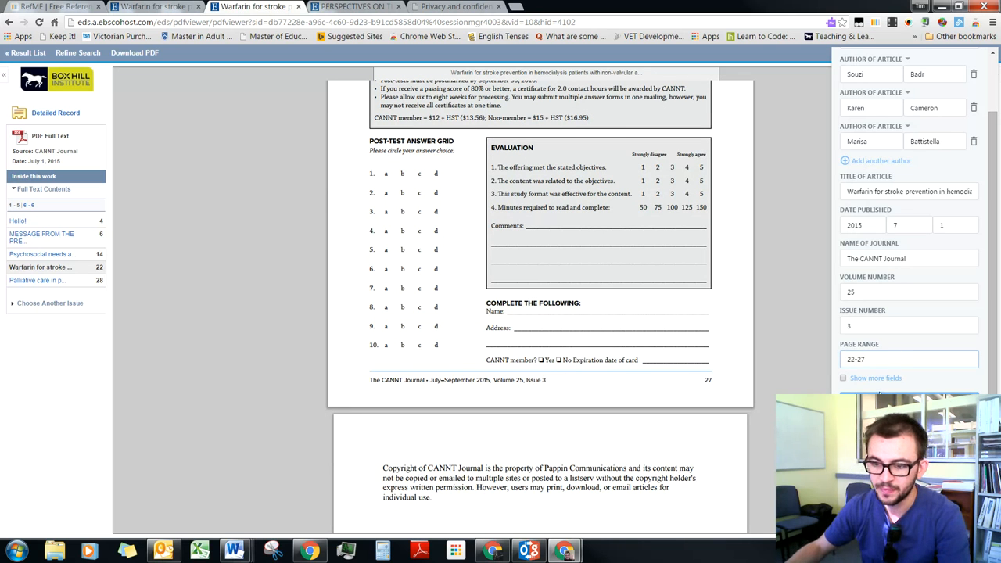
pyautogui.click(896, 402)
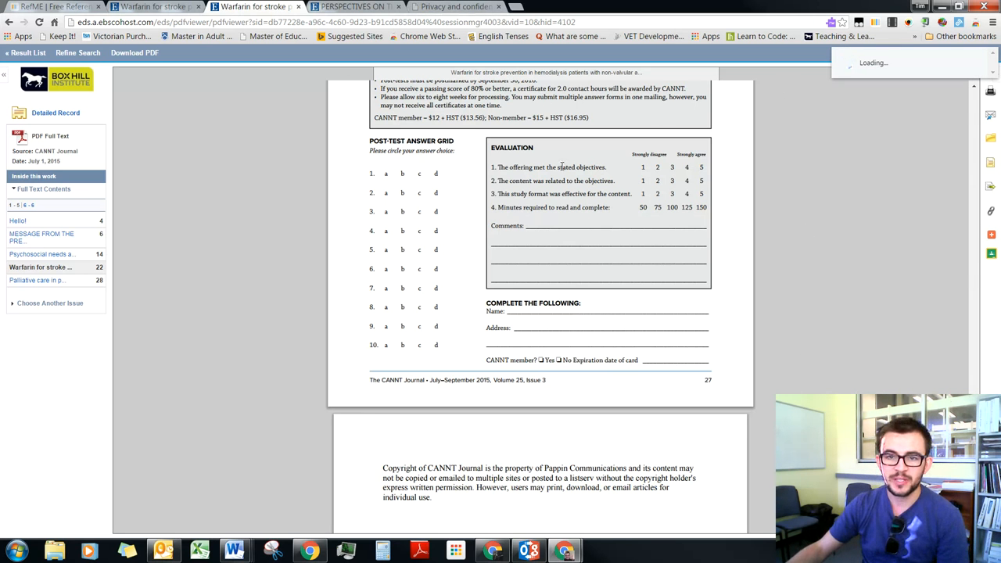
# Step: Add the warfarin journal article to Test Project and view it in RefME
pyautogui.scroll(10, 563, 164)
pyautogui.scroll(15, 592, 148)
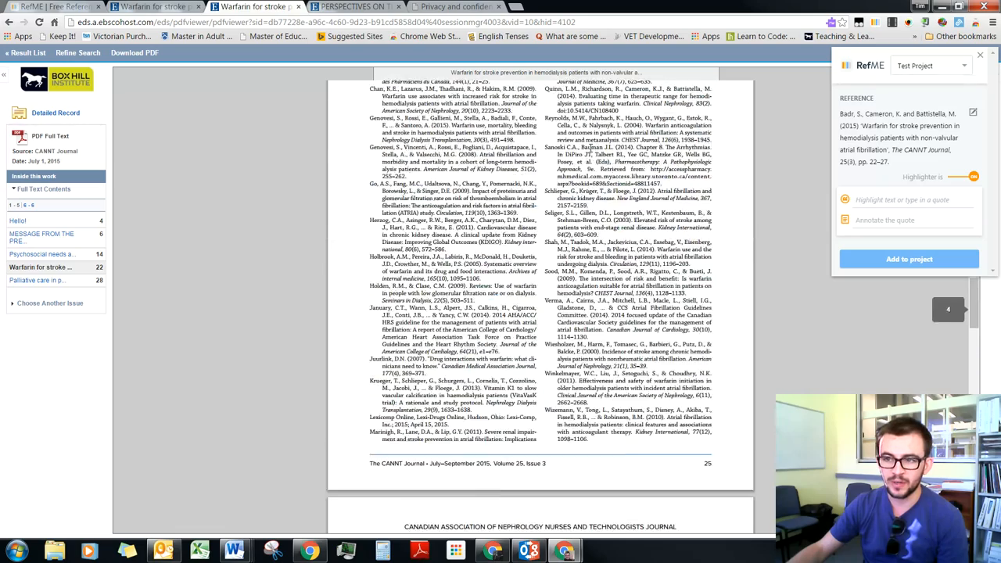
pyautogui.scroll(15, 601, 139)
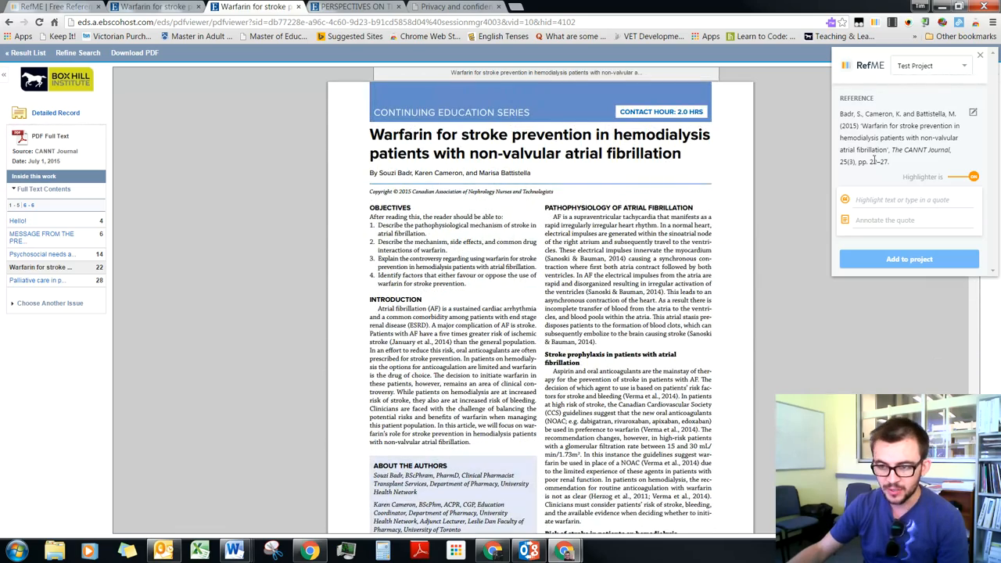
pyautogui.click(930, 260)
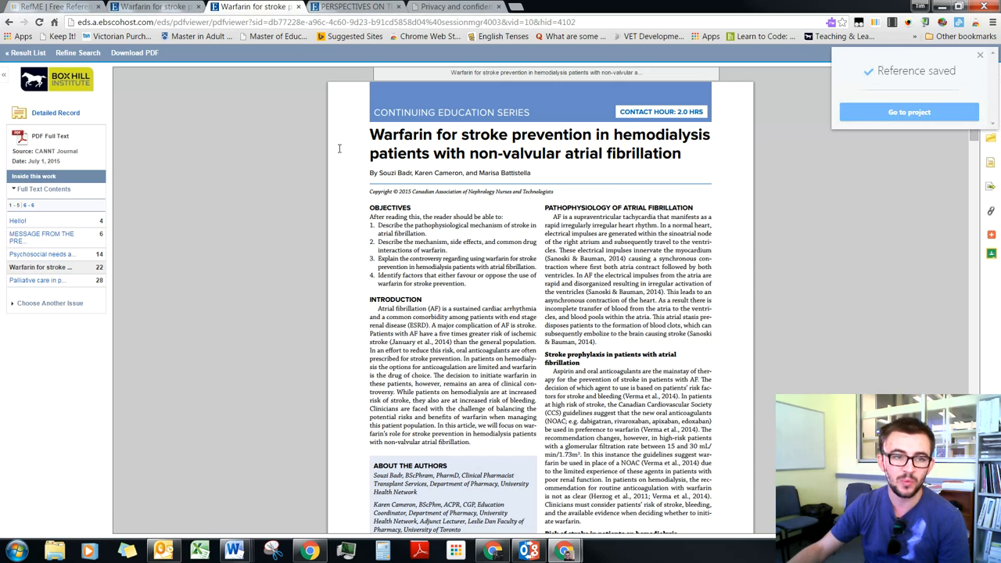
pyautogui.click(69, 8)
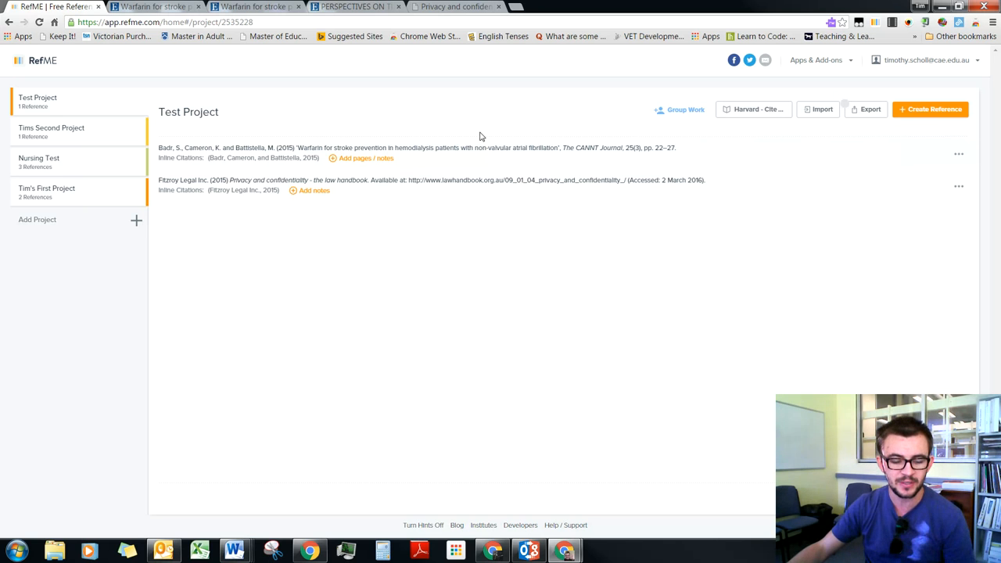
# Step: Reach the Chrome Web Store through a Google search and search it for 'refme'
pyautogui.click(456, 5)
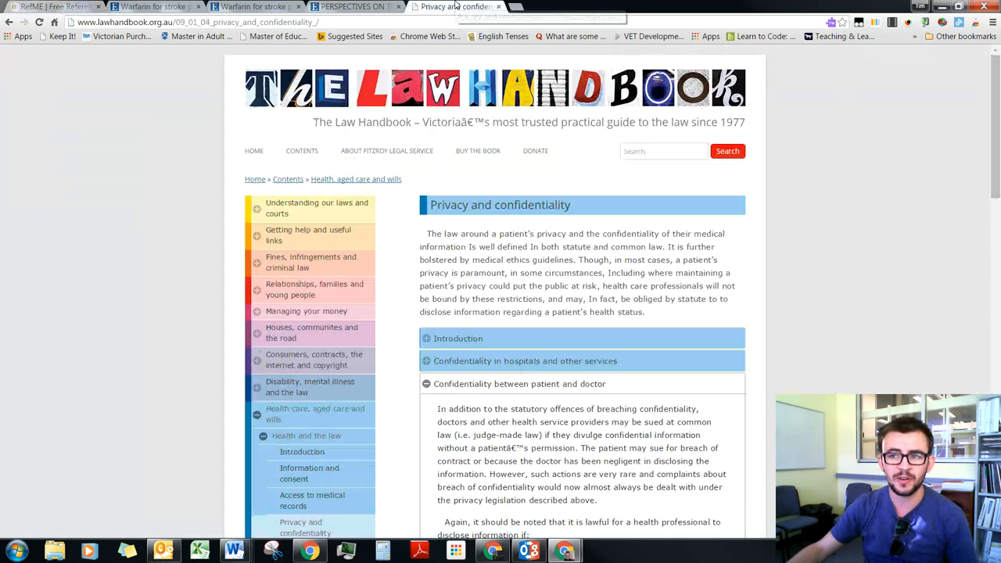
pyautogui.click(515, 7)
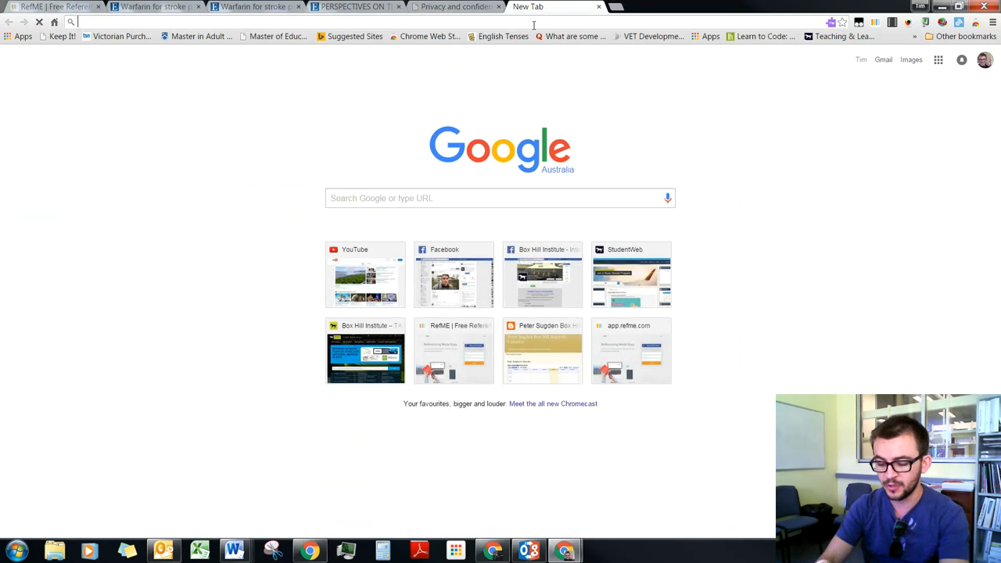
pyautogui.write('g')
pyautogui.press('BackSpace')
pyautogui.write('chrome ')
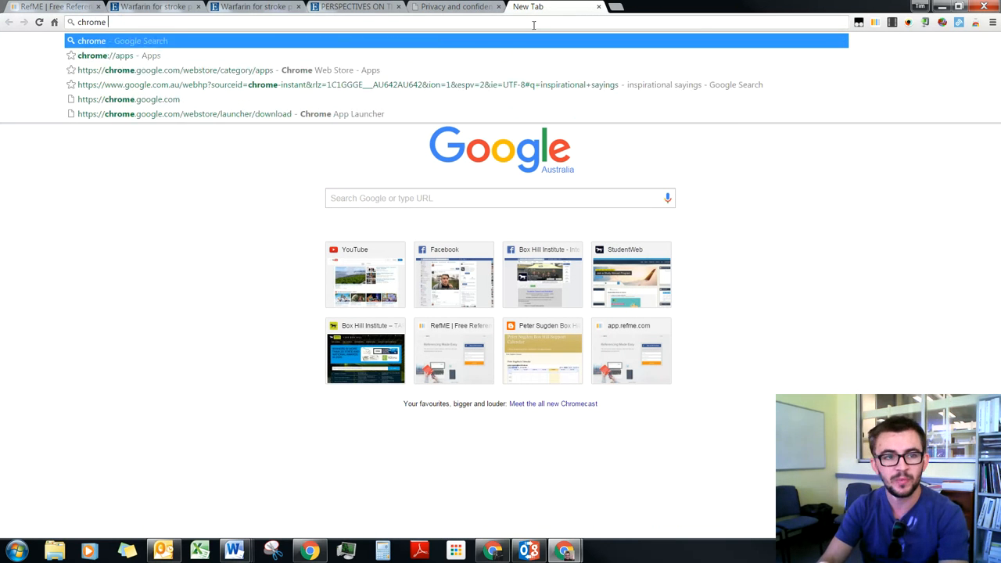
pyautogui.write('web store')
pyautogui.press('Return')
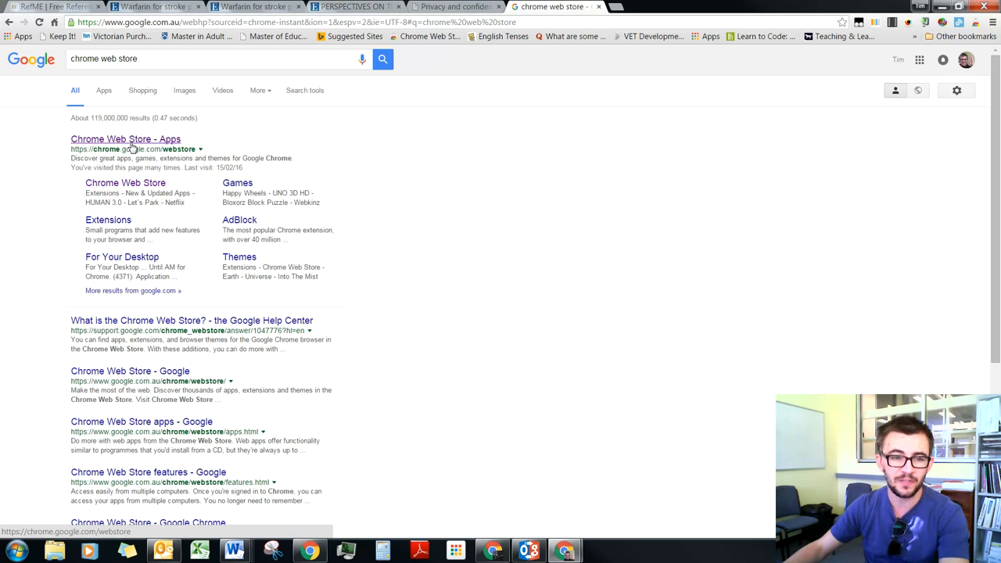
pyautogui.click(131, 148)
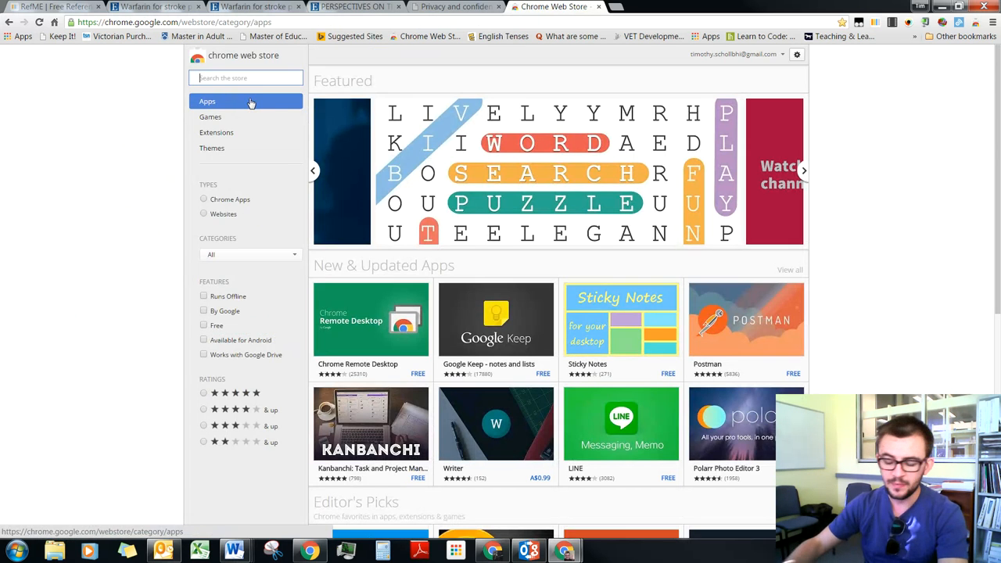
pyautogui.write('refme')
pyautogui.press('Return')
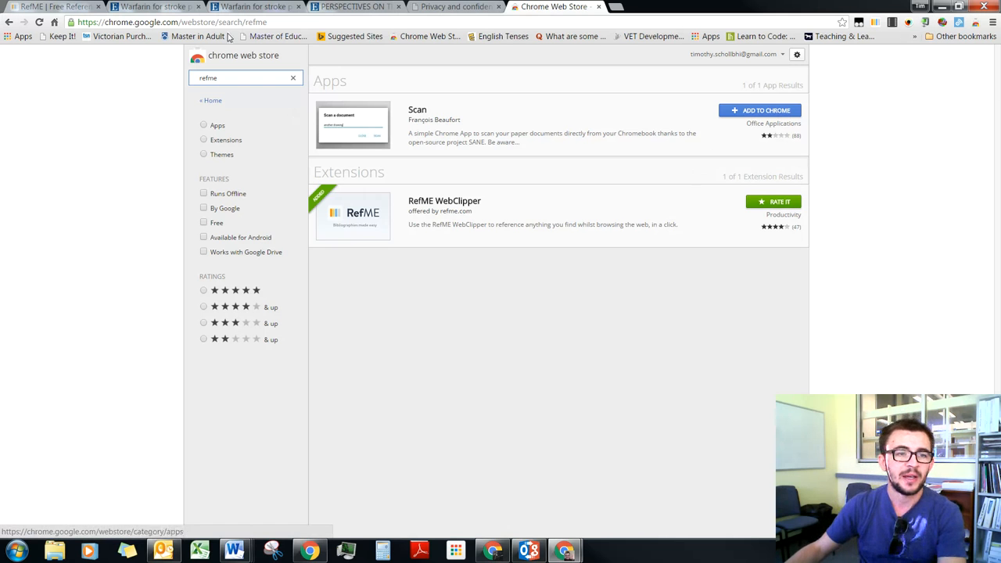
# Step: Start a new reference in the RefME project using the Book source type
pyautogui.click(68, 6)
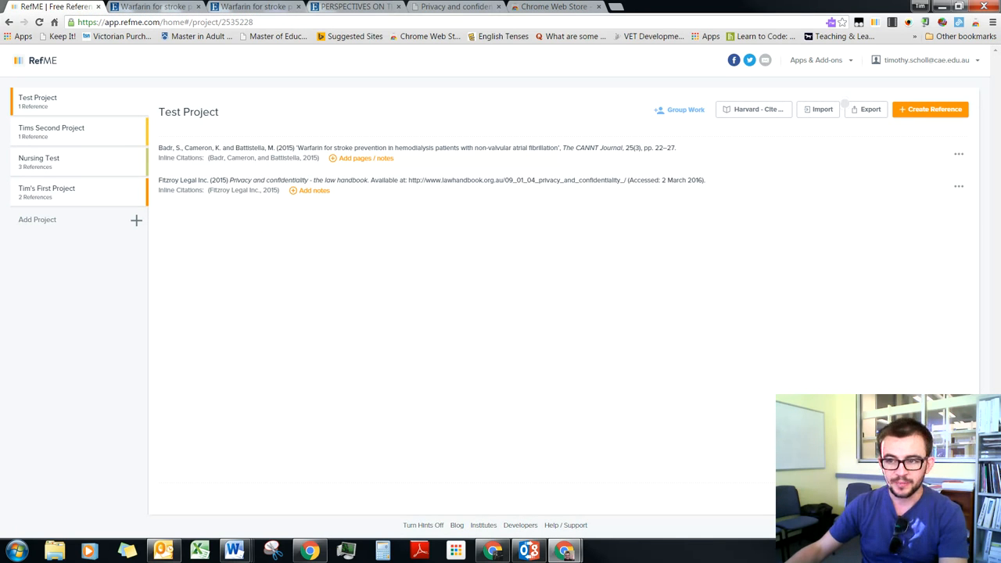
pyautogui.click(929, 117)
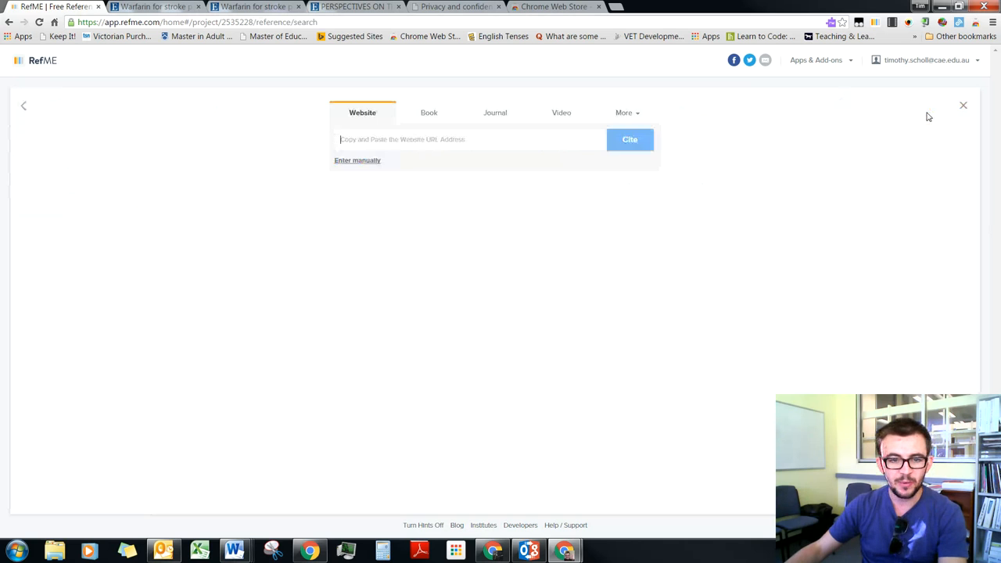
pyautogui.click(429, 113)
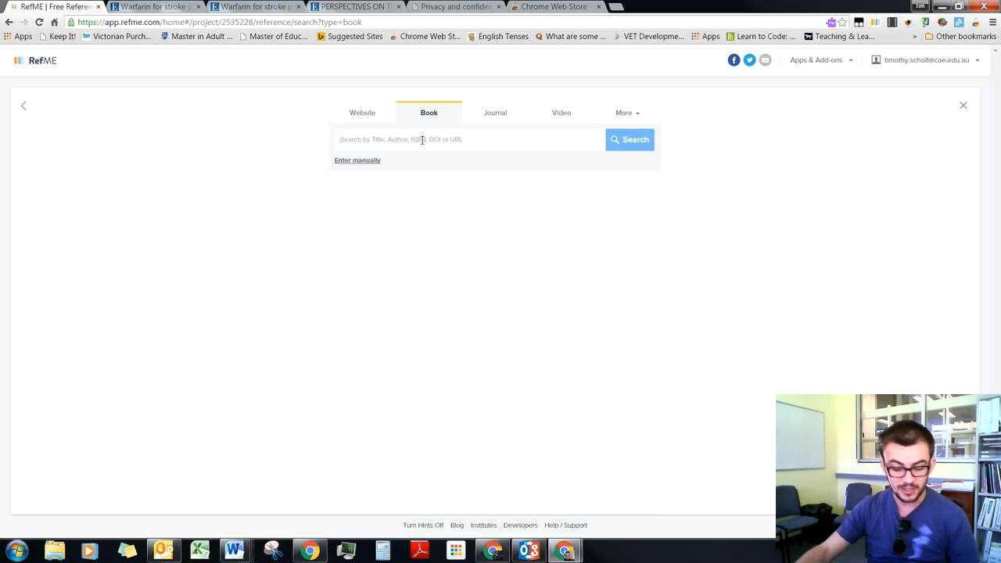
pyautogui.click(422, 140)
pyautogui.write('9781742164618')
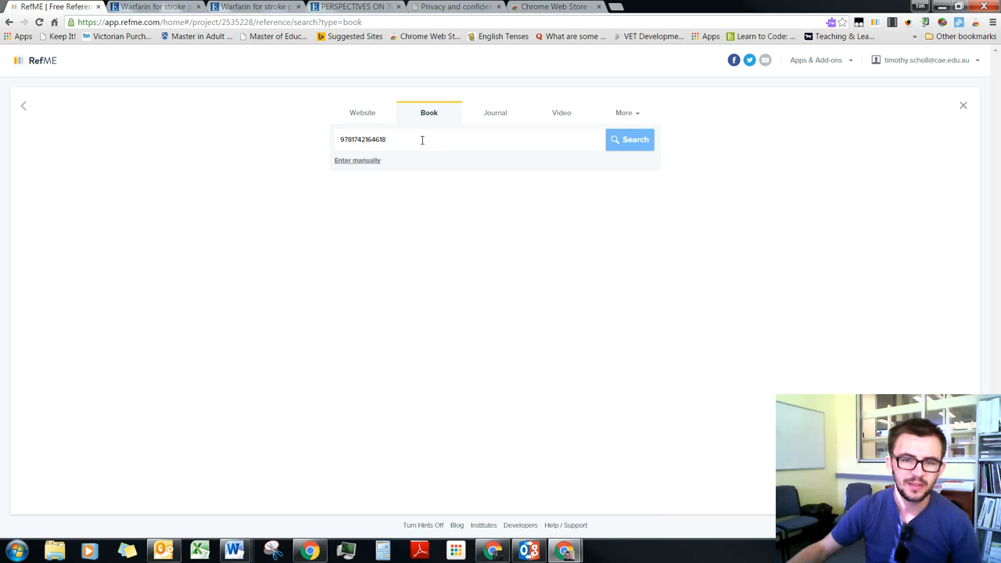
pyautogui.click(632, 146)
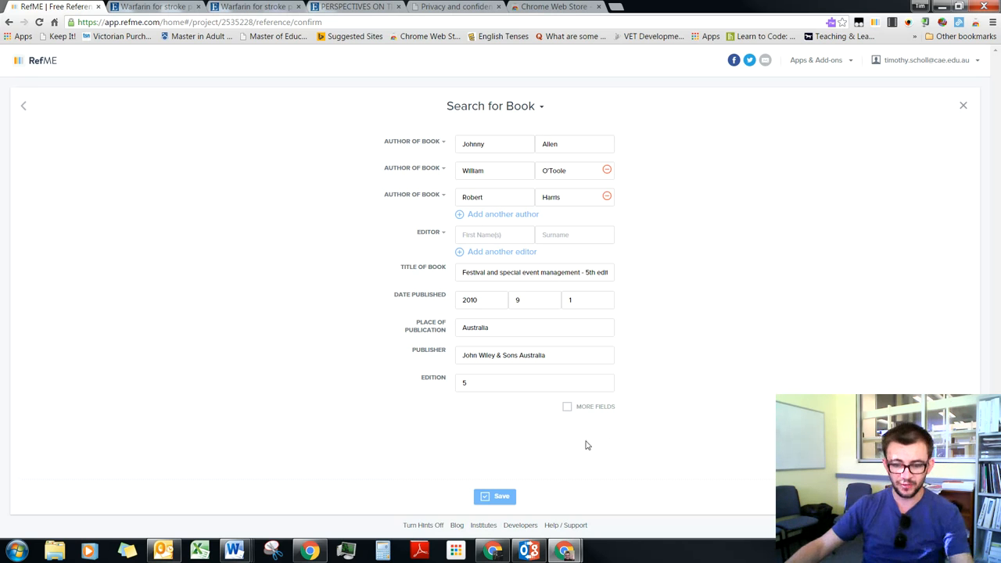
pyautogui.click(493, 499)
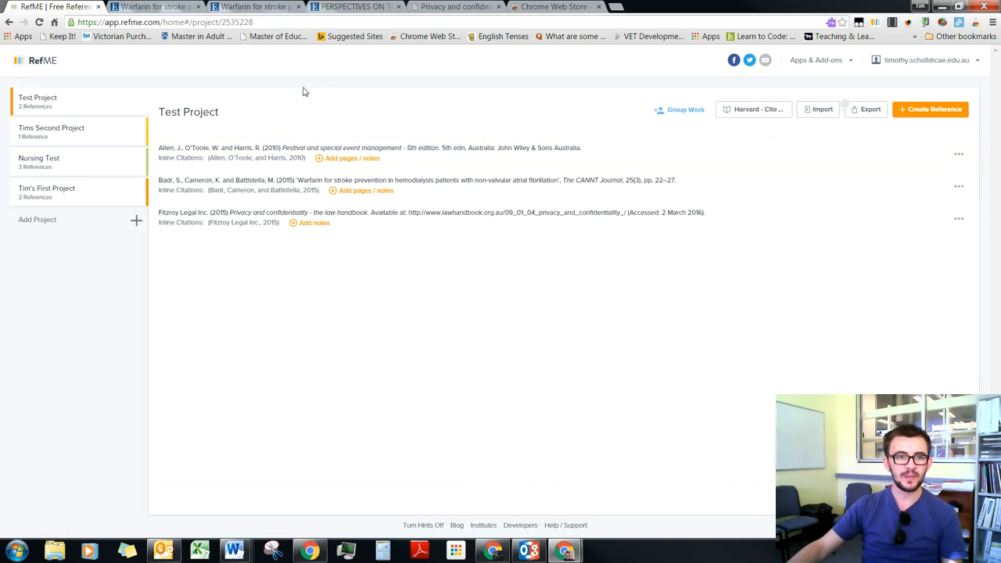
# Step: Start a new Journal reference, then bring up the EBSCO business and peace article record
pyautogui.click(915, 115)
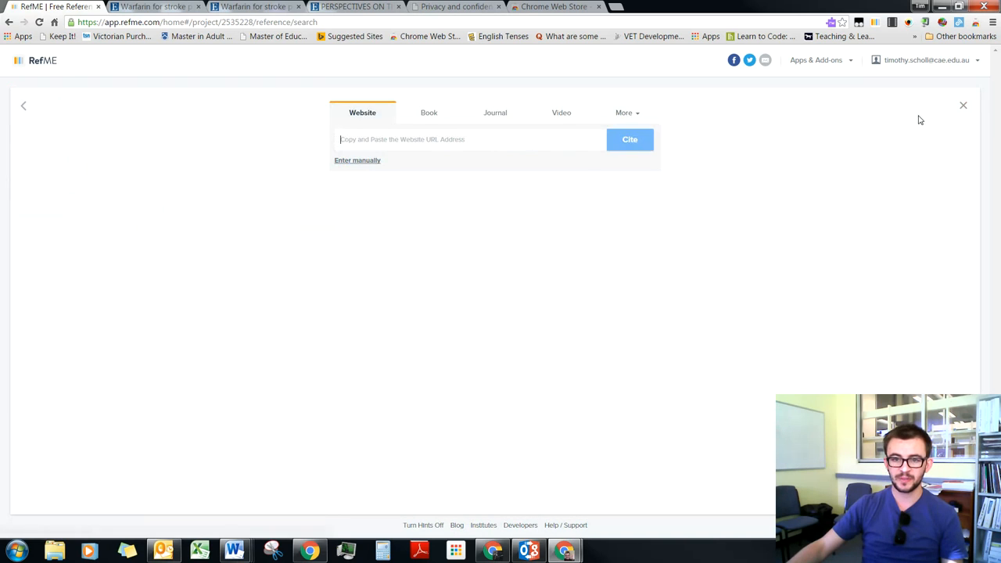
pyautogui.click(496, 116)
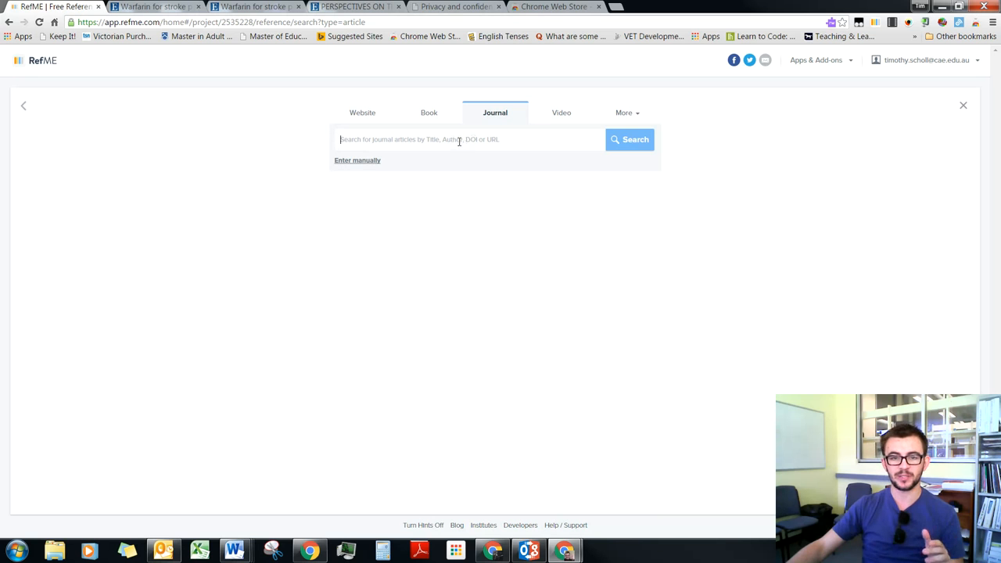
pyautogui.click(378, 6)
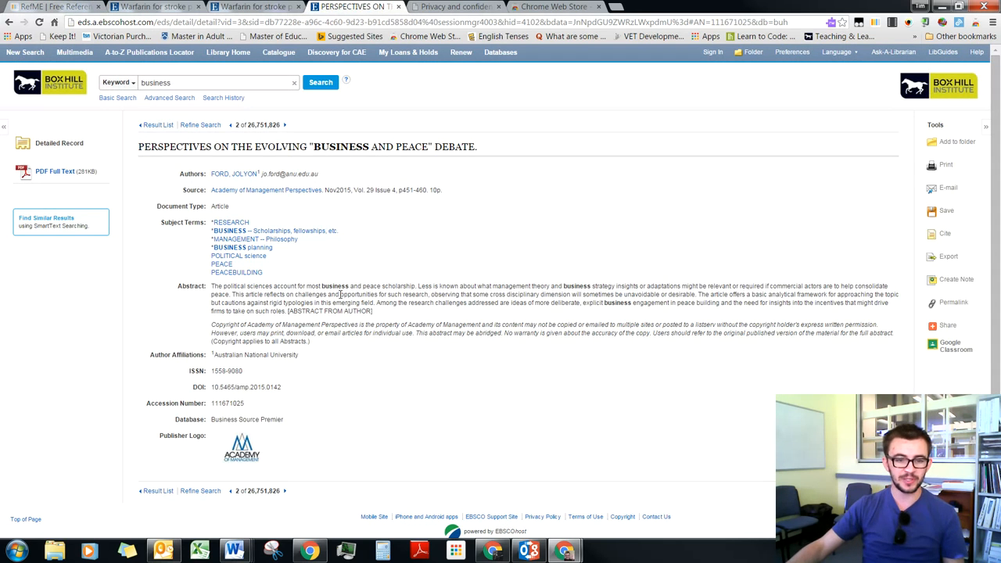
# Step: Check the Warfarin article record and PDF tabs, then return to the business and peace record
pyautogui.click(168, 7)
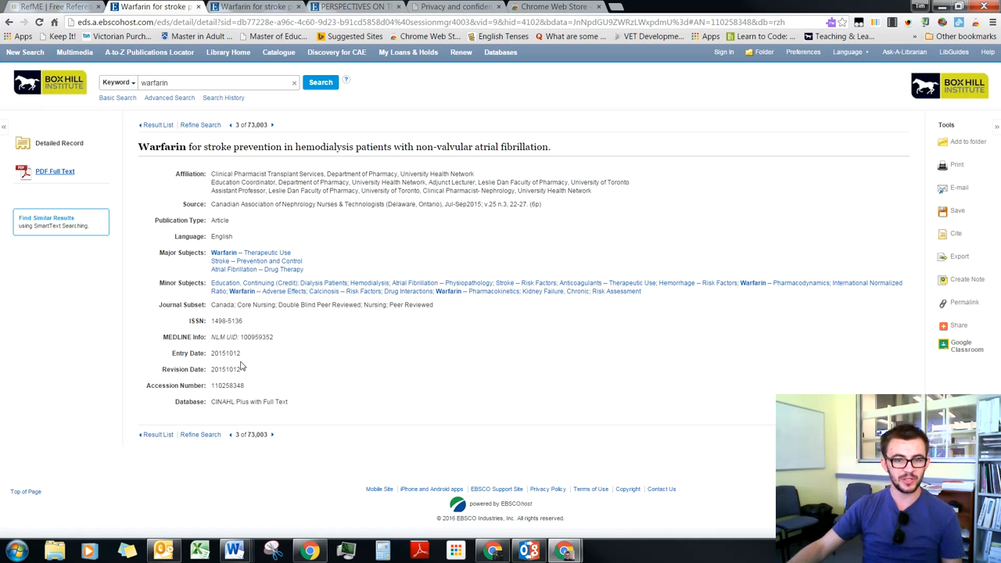
pyautogui.click(244, 7)
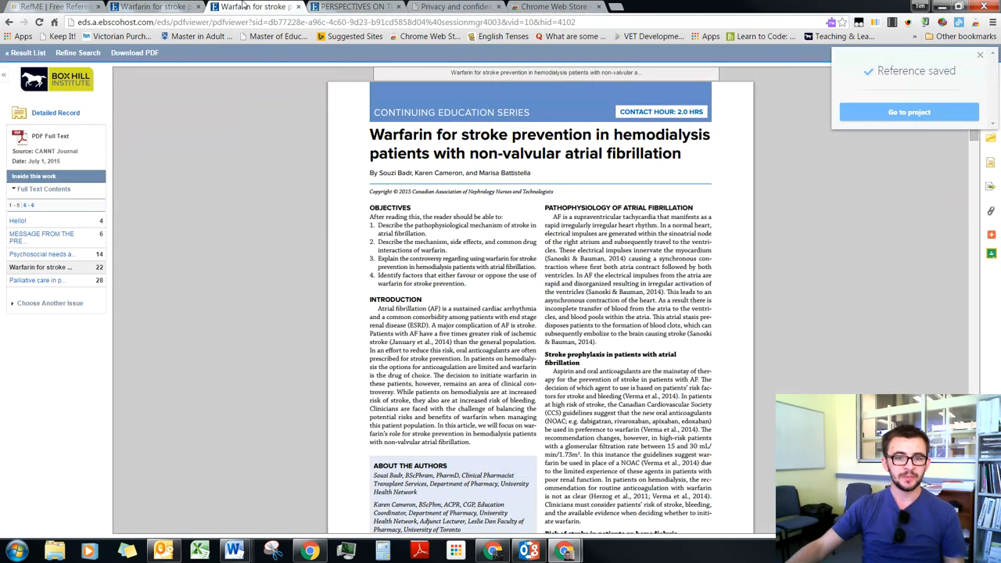
pyautogui.click(341, 6)
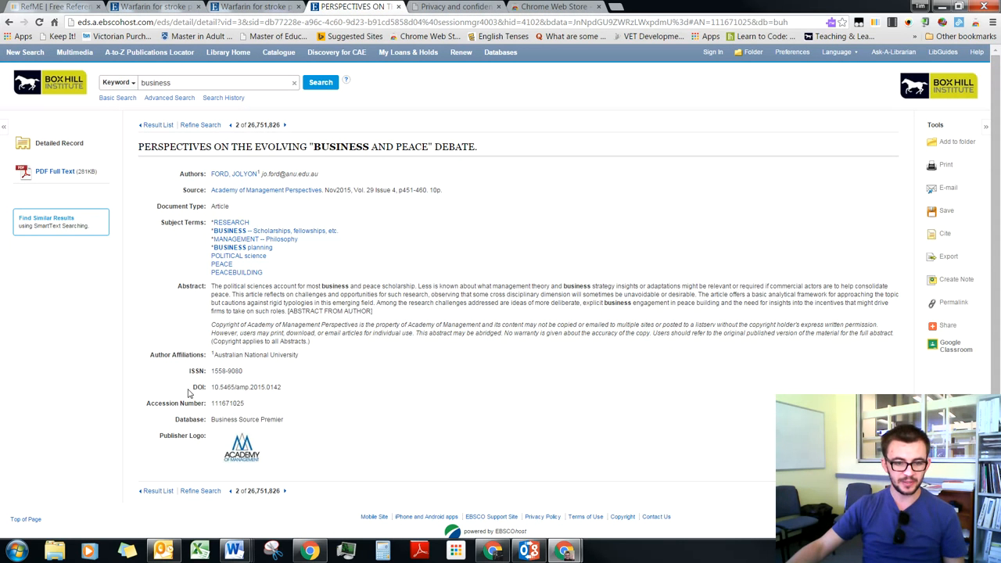
# Step: Copy the article's DOI 10.5465/amp.2015.0142 and go back to RefME's journal search
pyautogui.moveTo(196, 392)
pyautogui.mouseDown()
pyautogui.moveTo(291, 392)
pyautogui.moveTo(202, 389)
pyautogui.moveTo(211, 389)
pyautogui.mouseUp()
pyautogui.hotkey('ctrl', 'c')
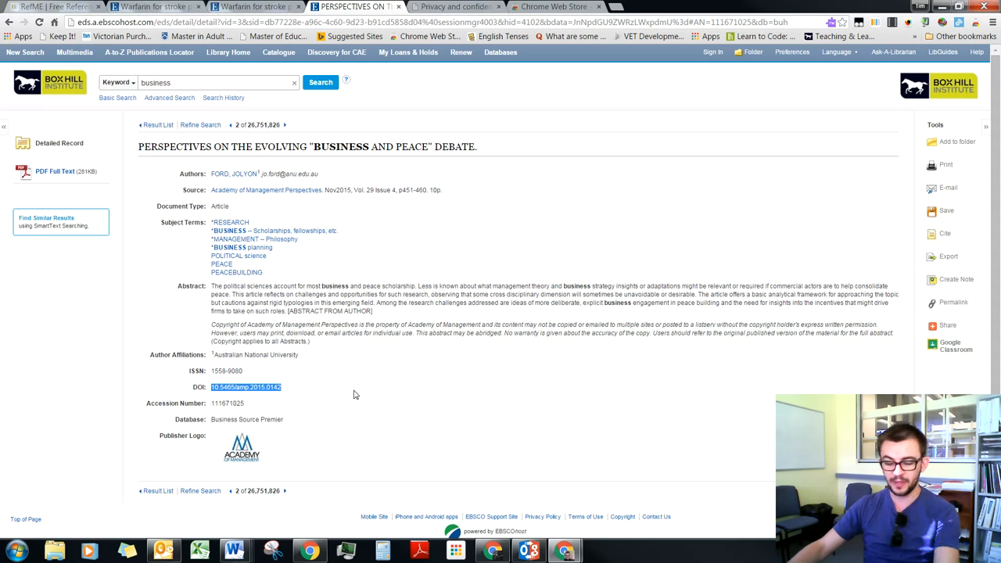
pyautogui.rightClick(231, 387)
pyautogui.click(250, 395)
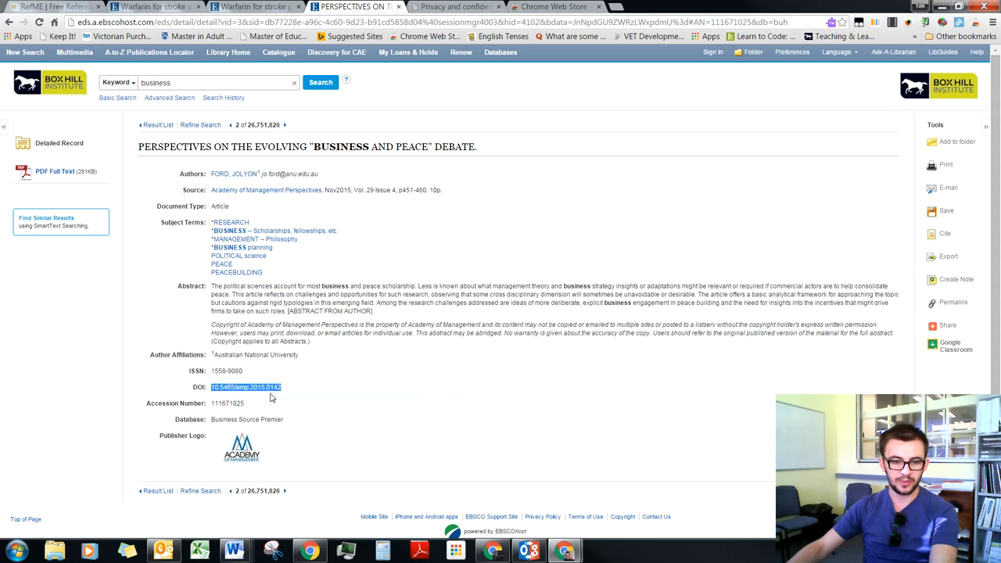
pyautogui.click(71, 5)
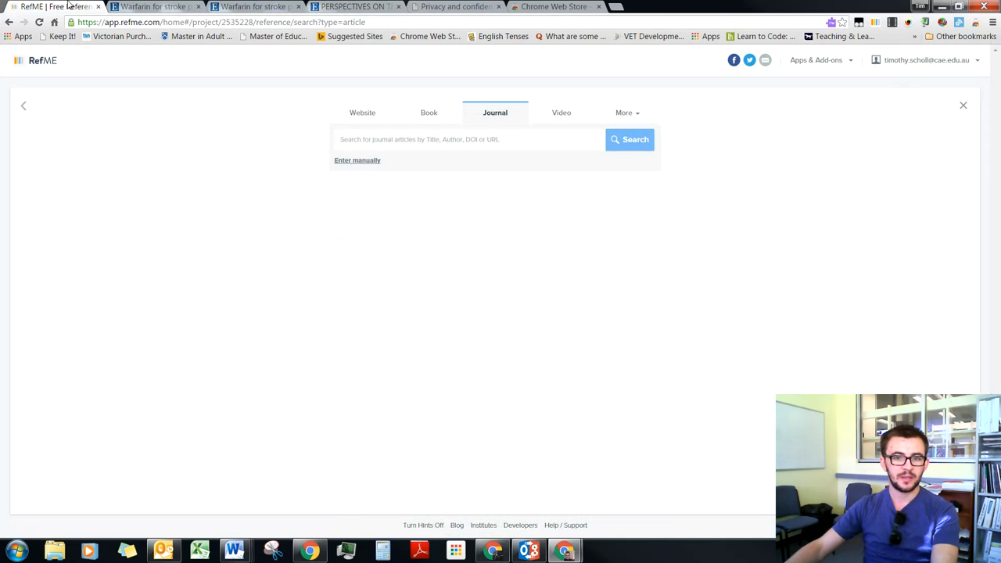
# Step: Search RefME by DOI 10.5465/amp.2015.0142 and save the Ford (2015) business and peace article reference
pyautogui.click(373, 146)
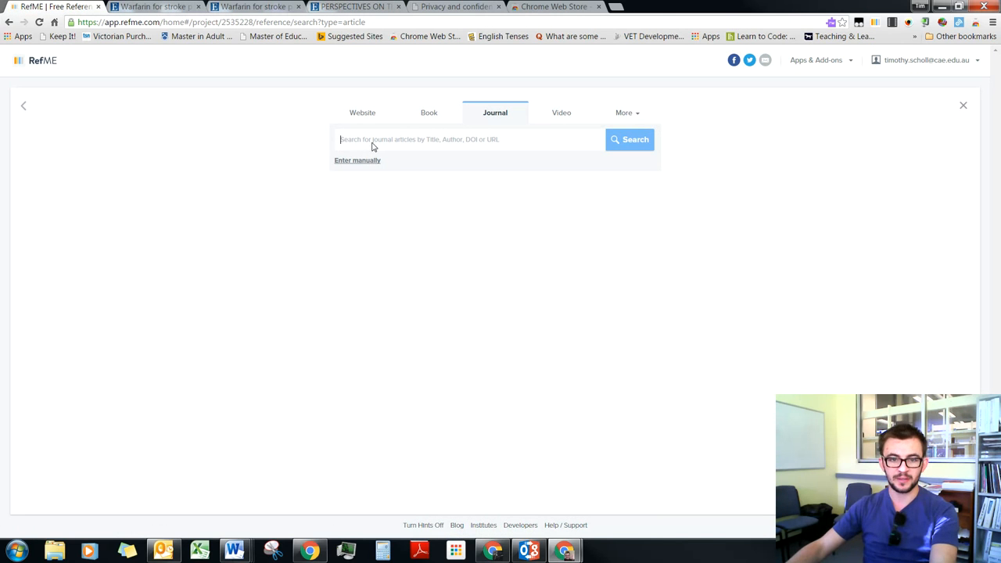
pyautogui.rightClick(373, 146)
pyautogui.click(404, 215)
pyautogui.click(635, 146)
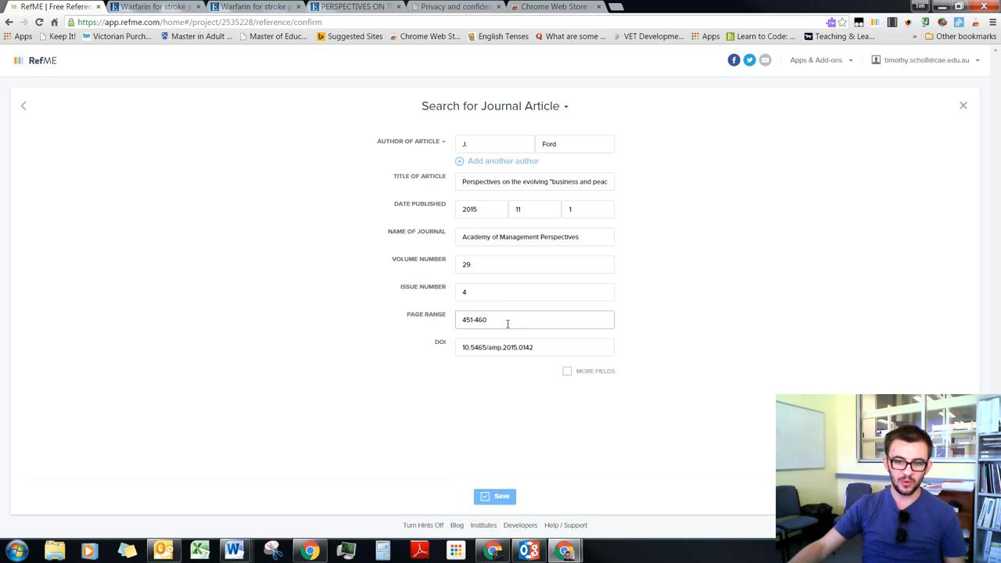
pyautogui.click(496, 499)
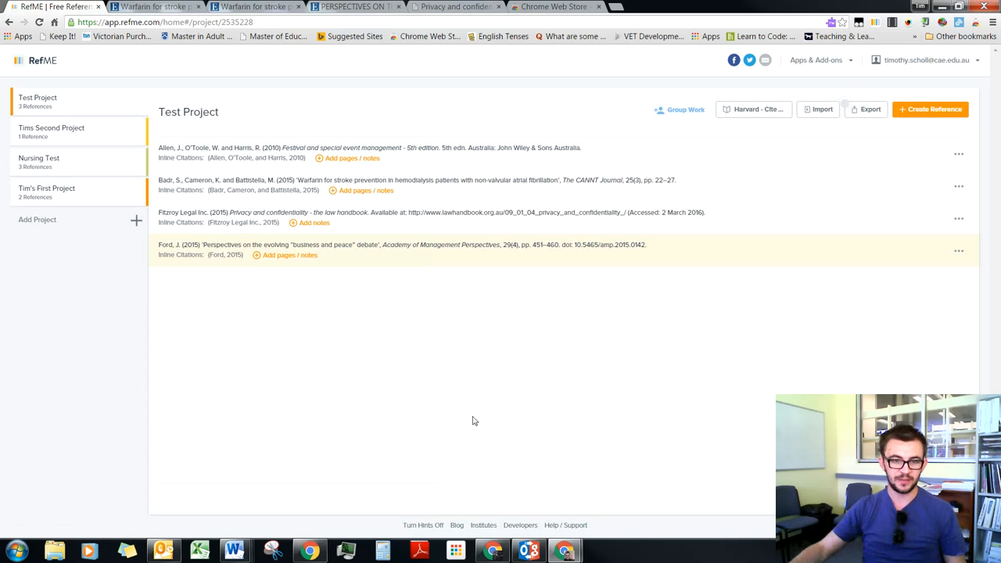
# Step: Show the Warfarin article's citation formats, select its Harvard citation, then move to its PDF
pyautogui.click(280, 6)
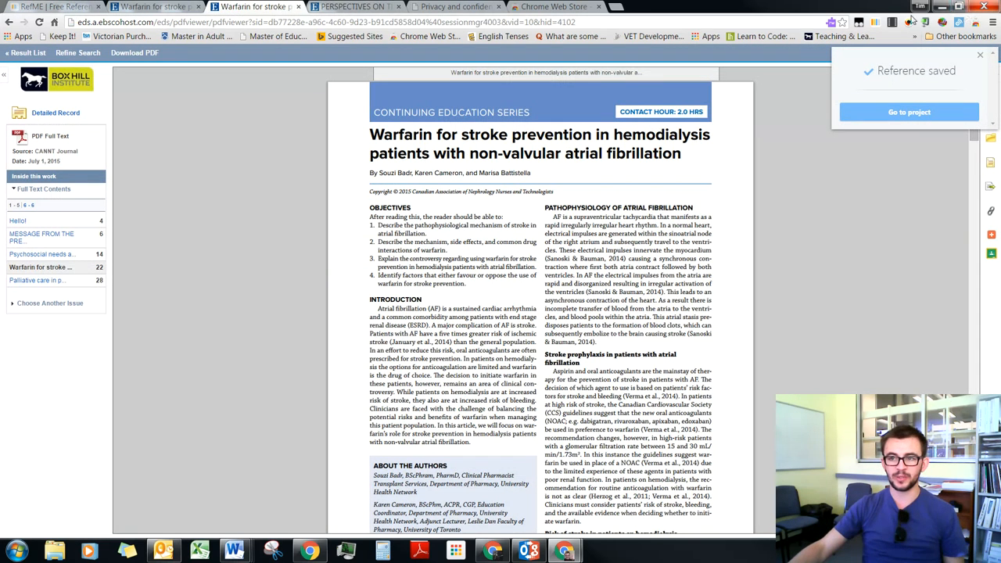
pyautogui.click(182, 8)
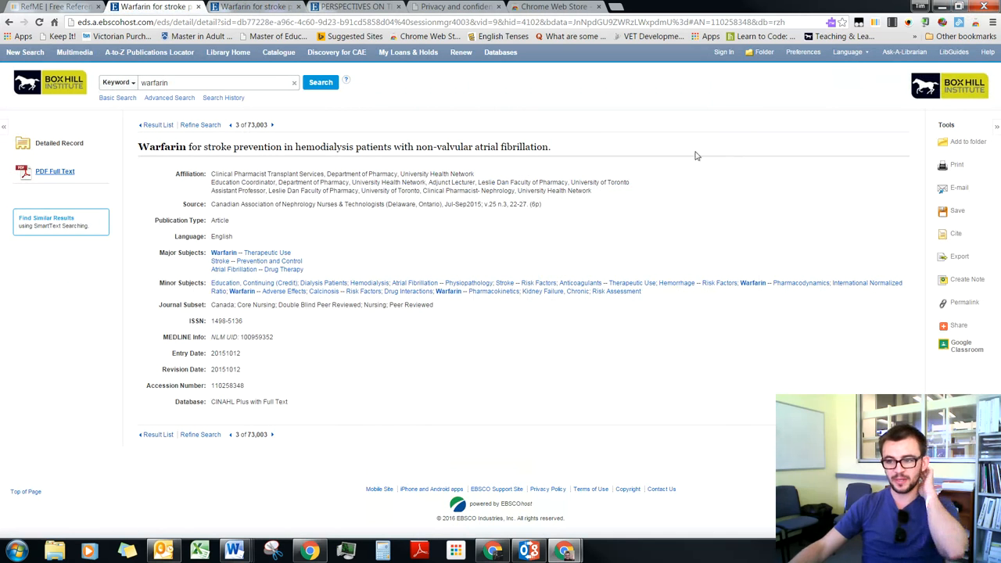
pyautogui.click(958, 235)
pyautogui.scroll(-3, 479, 237)
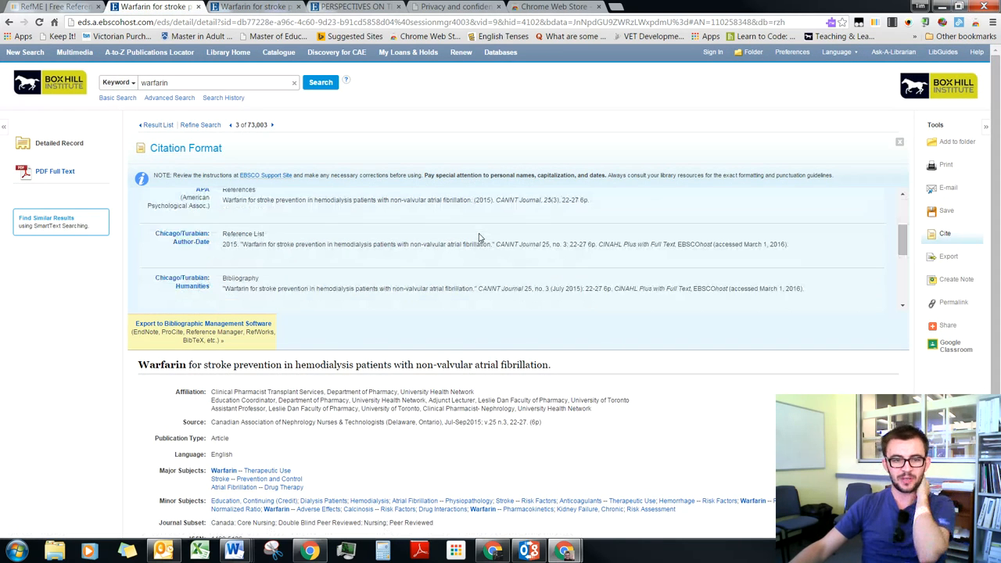
pyautogui.scroll(-3, 331, 244)
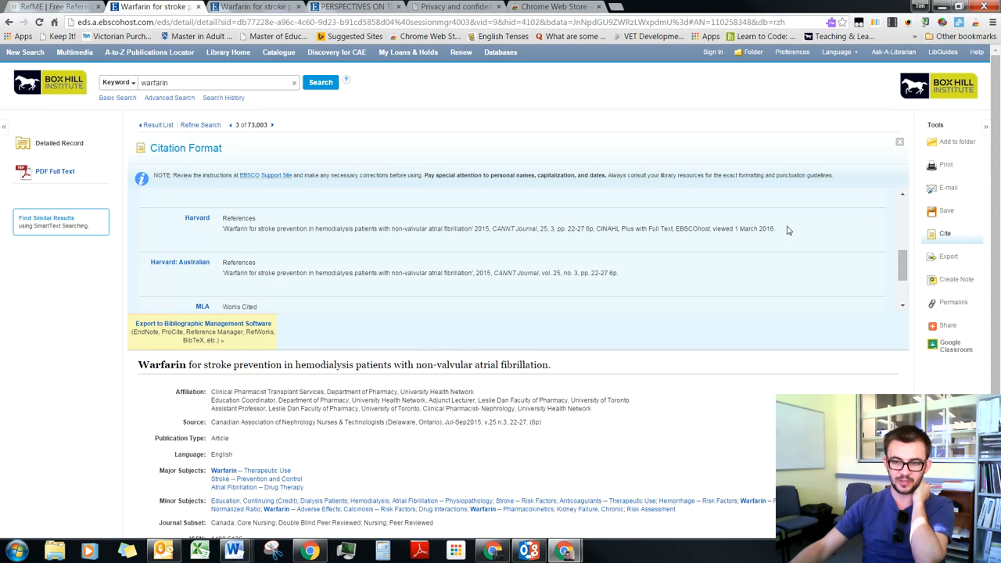
pyautogui.moveTo(772, 228); pyautogui.dragTo(222, 230)
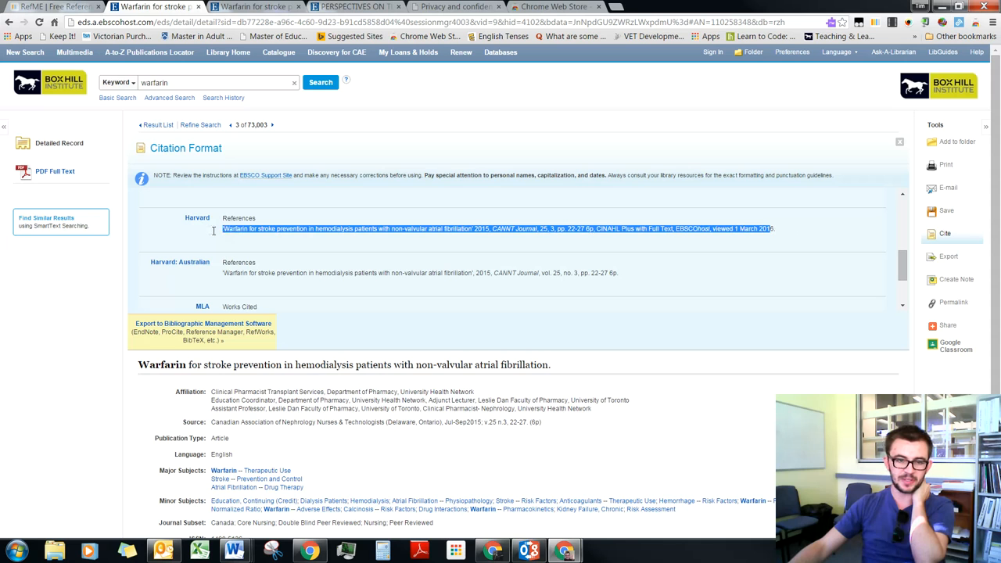
pyautogui.click(627, 226)
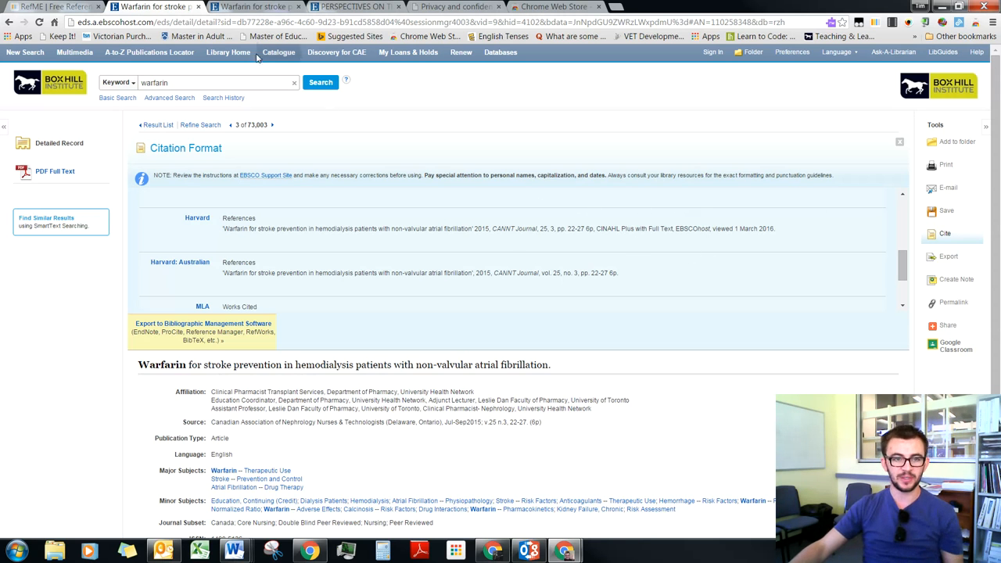
pyautogui.hotkey('ctrl', 'Tab')
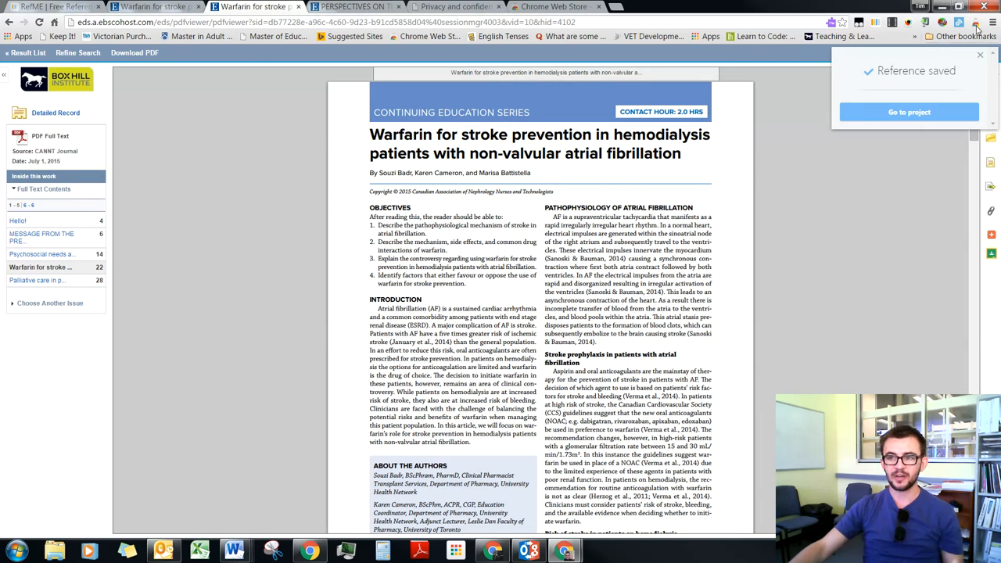
# Step: Review the Warfarin, business and peace, and Law Handbook tabs, ending on Test Project's four references
pyautogui.click(980, 55)
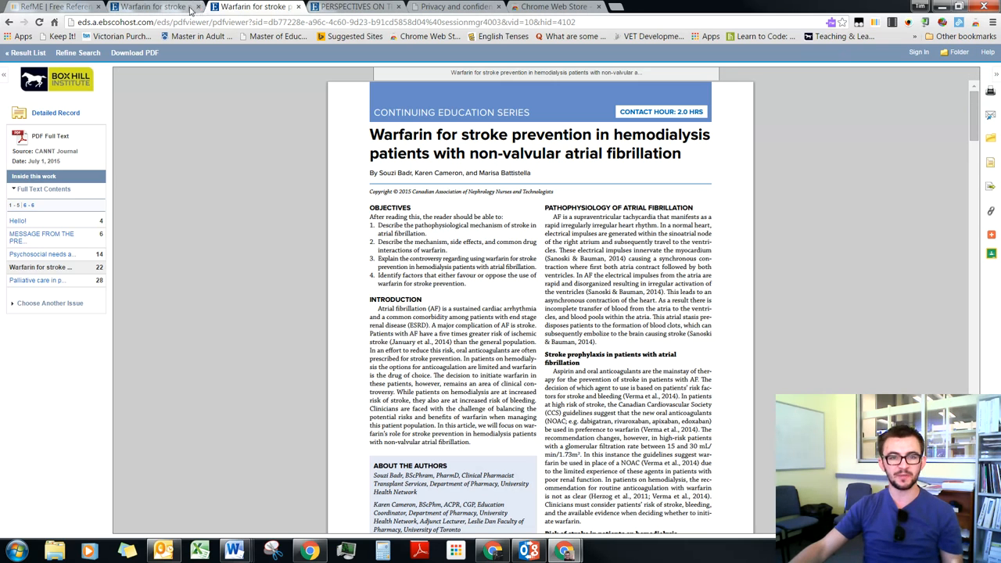
pyautogui.click(34, 8)
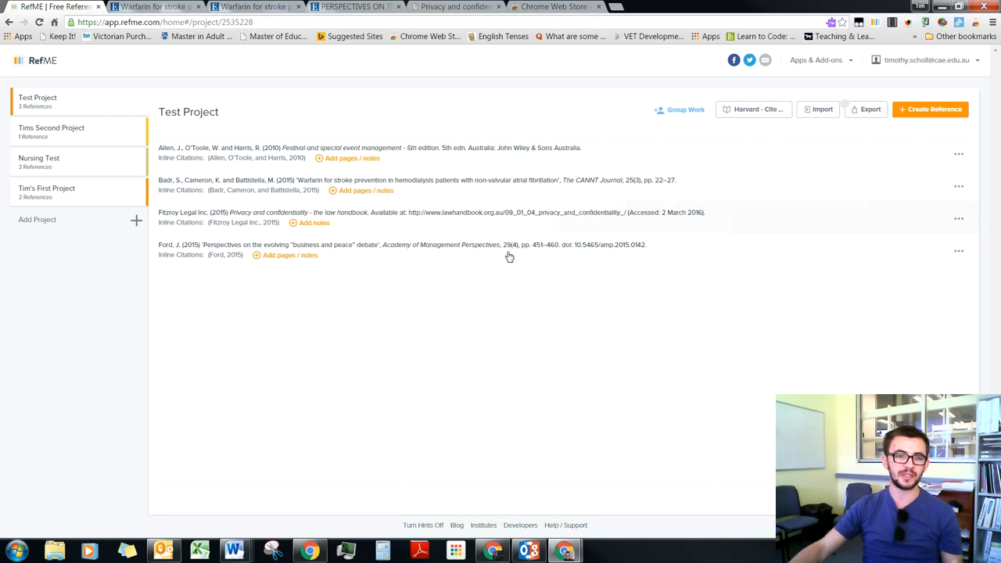
pyautogui.click(137, 6)
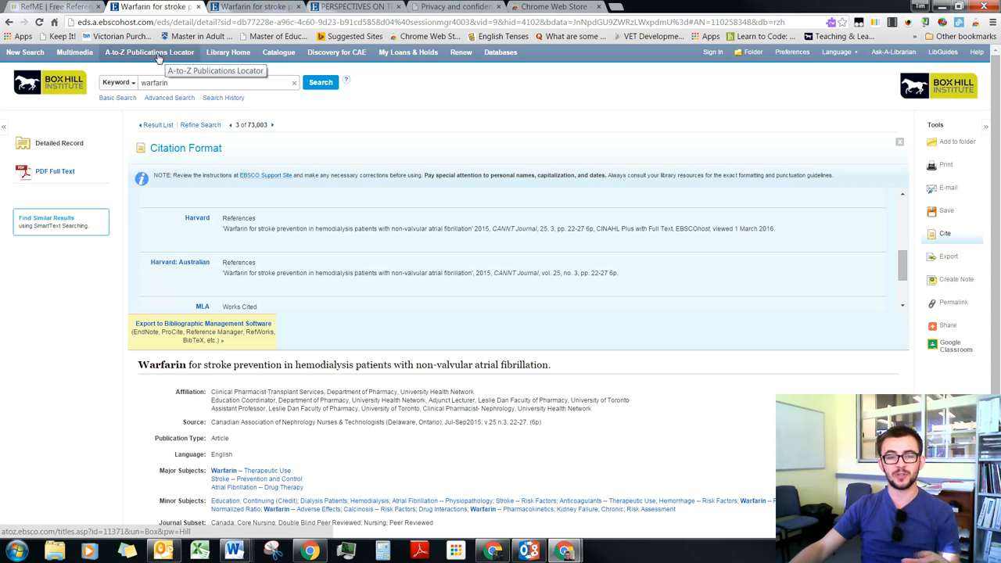
pyautogui.click(254, 7)
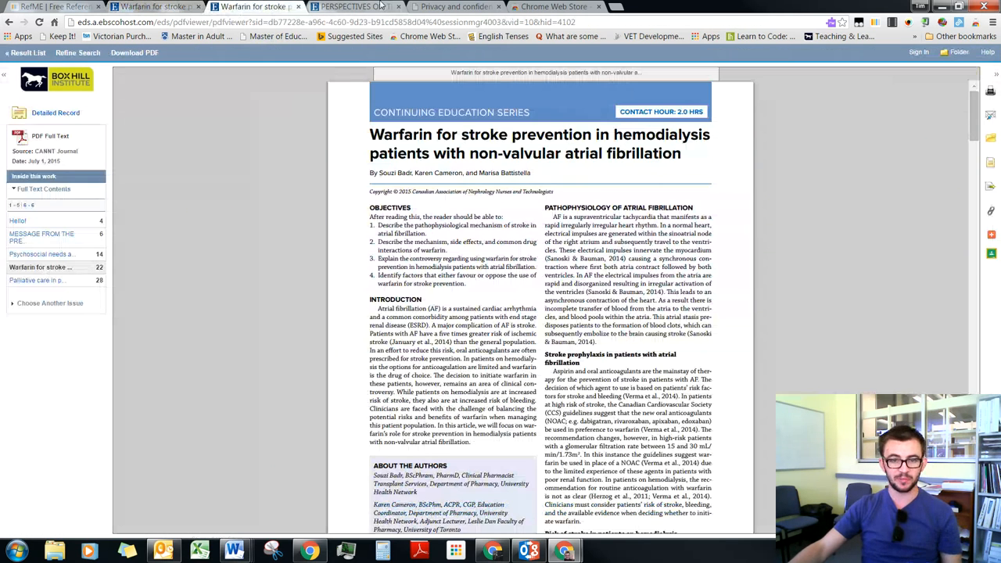
pyautogui.click(380, 6)
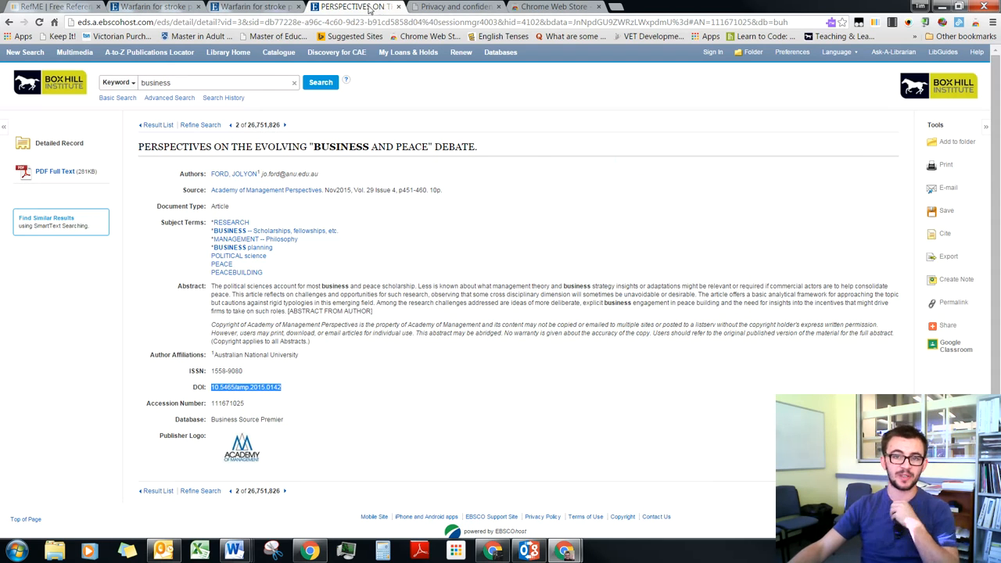
pyautogui.click(421, 6)
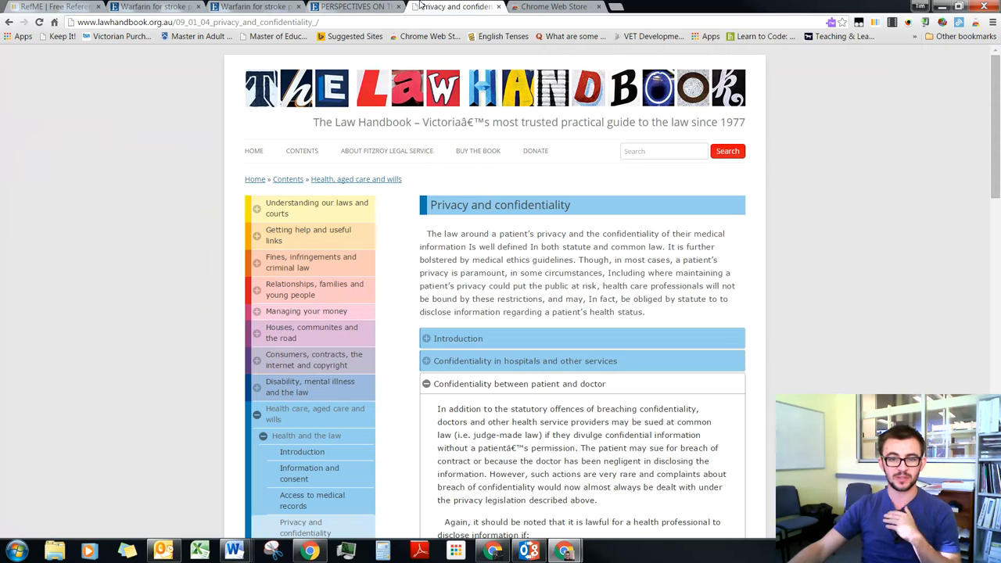
pyautogui.click(82, 7)
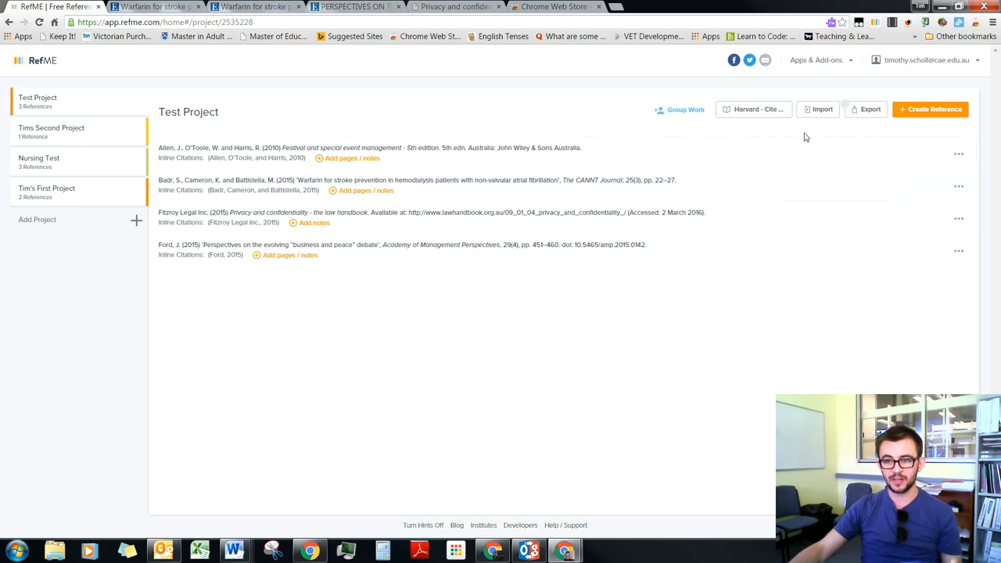
# Step: Open Test Project's Copy & paste export view
pyautogui.click(870, 116)
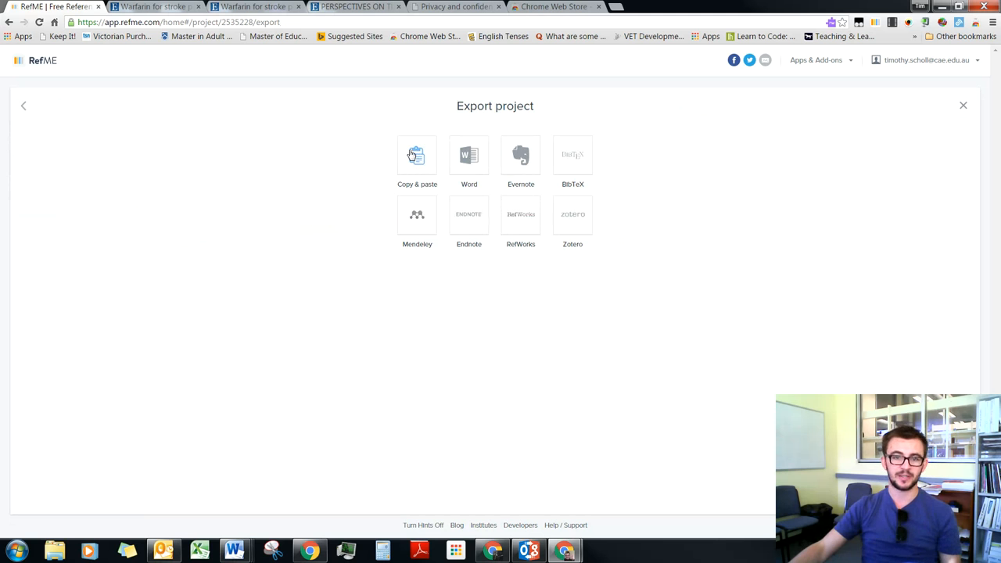
pyautogui.click(415, 155)
pyautogui.scroll(-2, 473, 250)
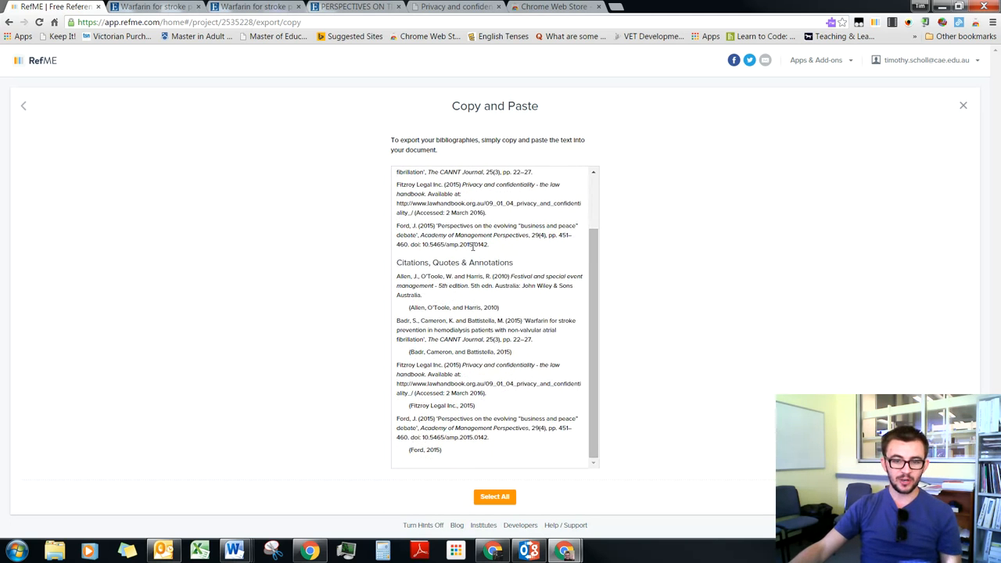
pyautogui.scroll(2, 473, 369)
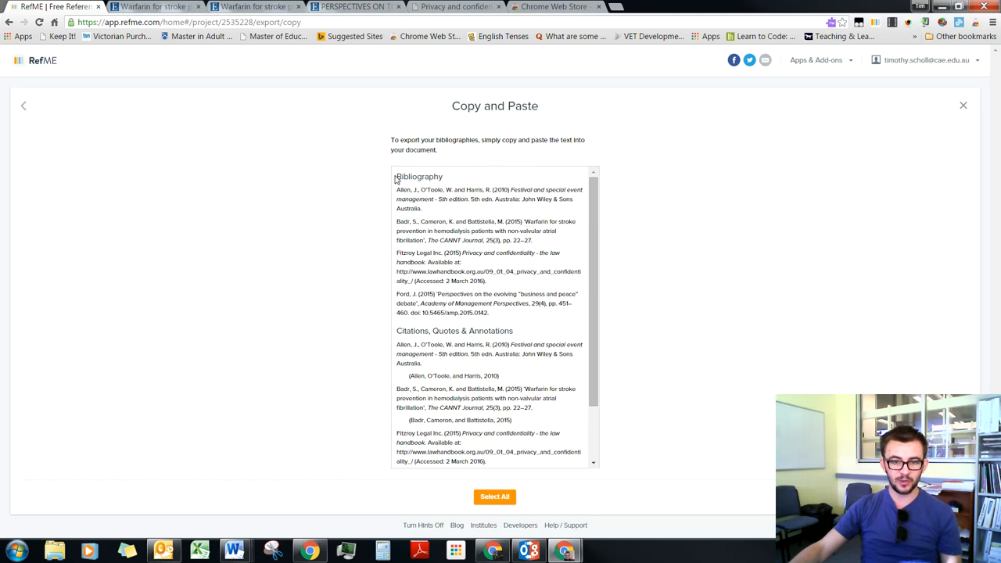
# Step: Select and copy all the Harvard bibliography and in-text citation text
pyautogui.moveTo(398, 177); pyautogui.dragTo(528, 408)
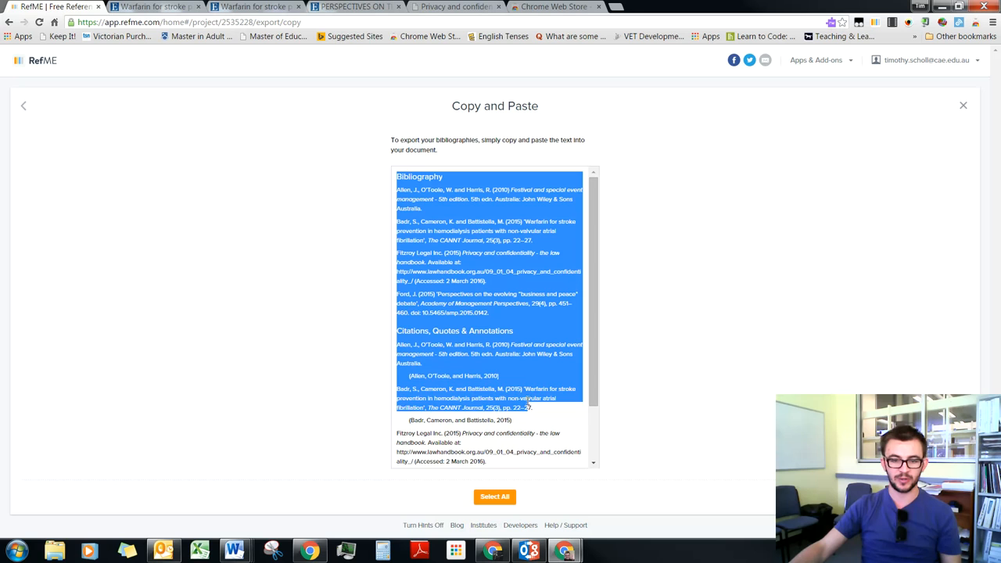
pyautogui.moveTo(529, 407); pyautogui.dragTo(525, 376)
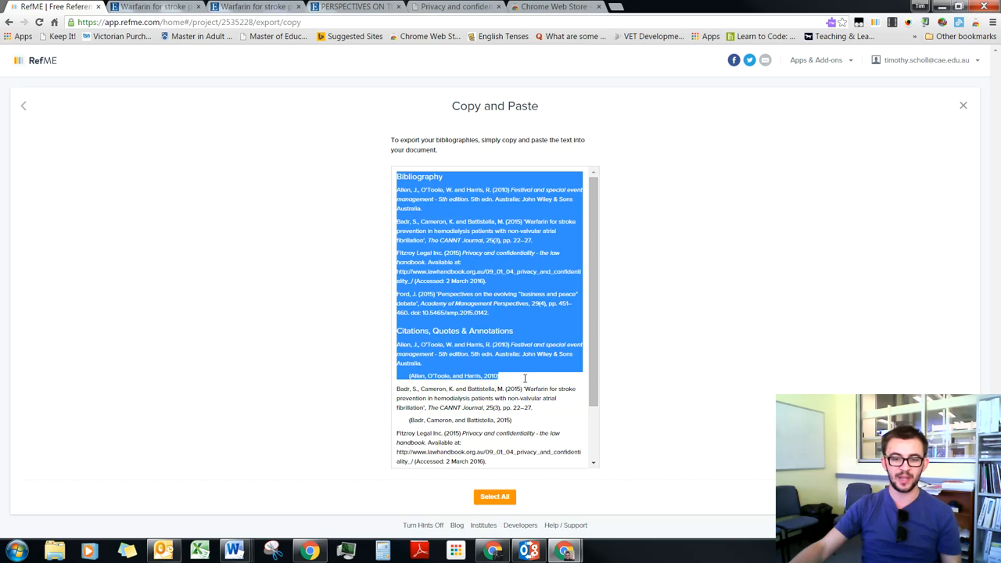
pyautogui.click(430, 377)
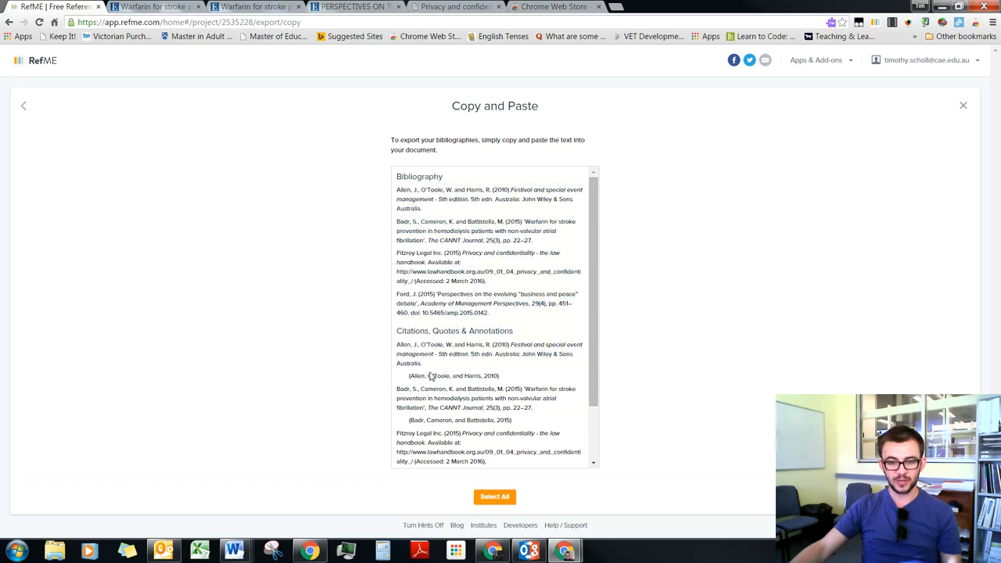
pyautogui.moveTo(510, 378); pyautogui.dragTo(407, 377)
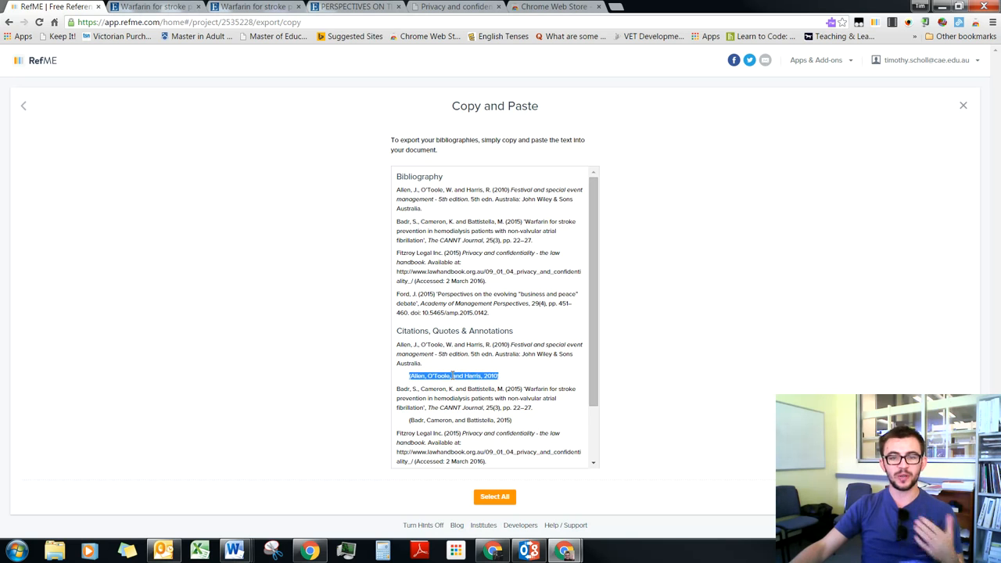
pyautogui.moveTo(397, 177); pyautogui.dragTo(484, 448)
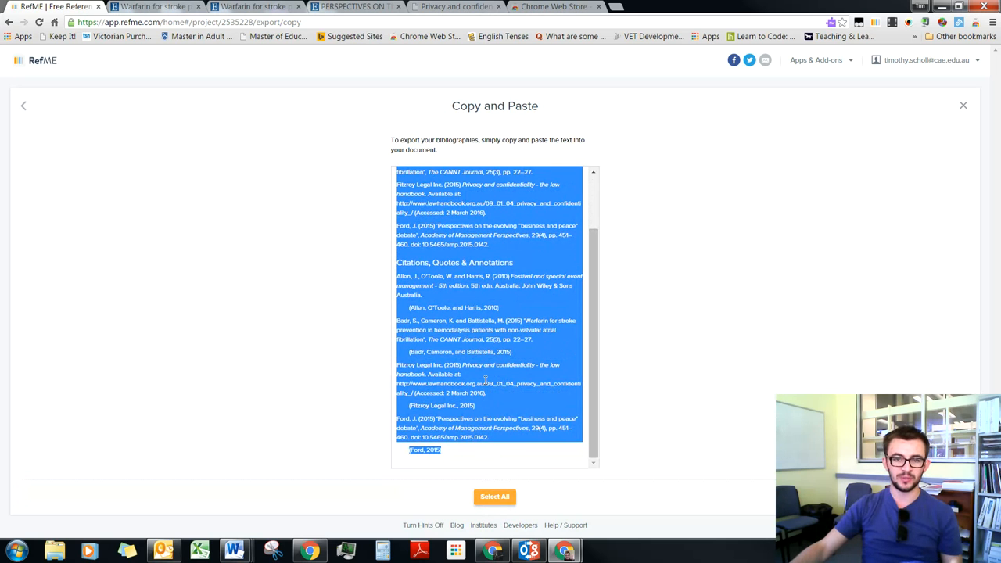
pyautogui.rightClick(485, 379)
pyautogui.click(505, 387)
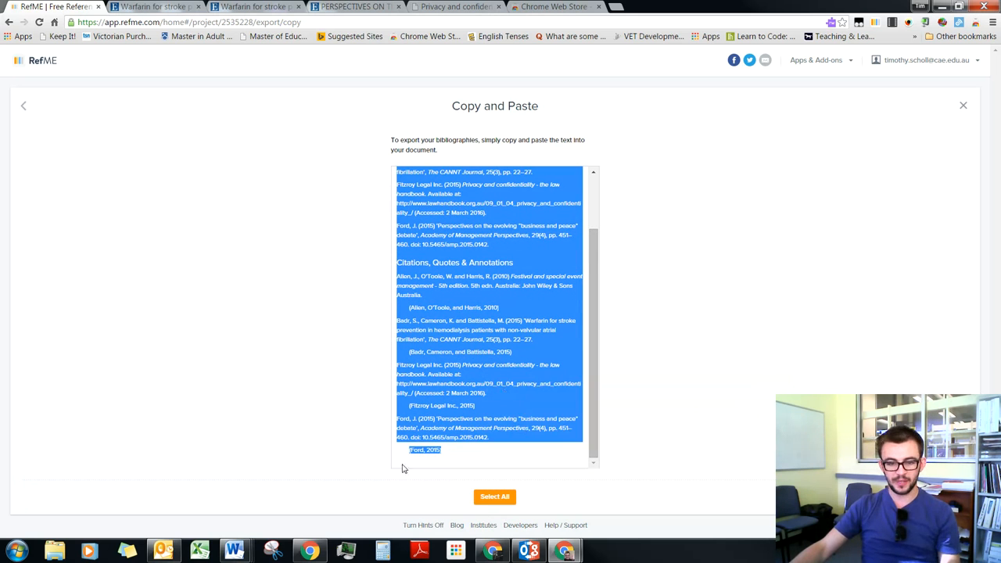
pyautogui.click(233, 551)
pyautogui.rightClick(232, 550)
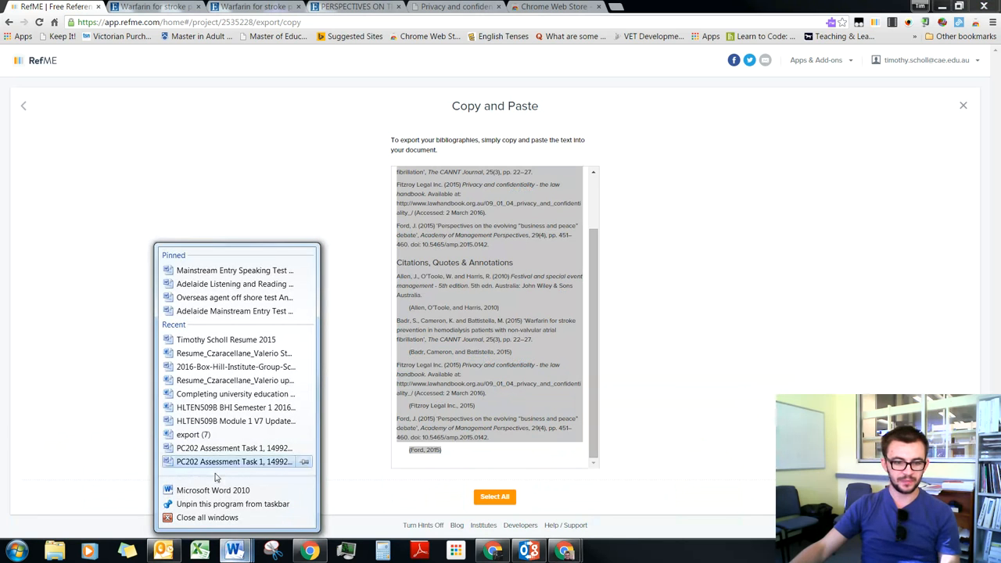
# Step: Paste the copied references as plain text into a new blank Word document
pyautogui.click(217, 487)
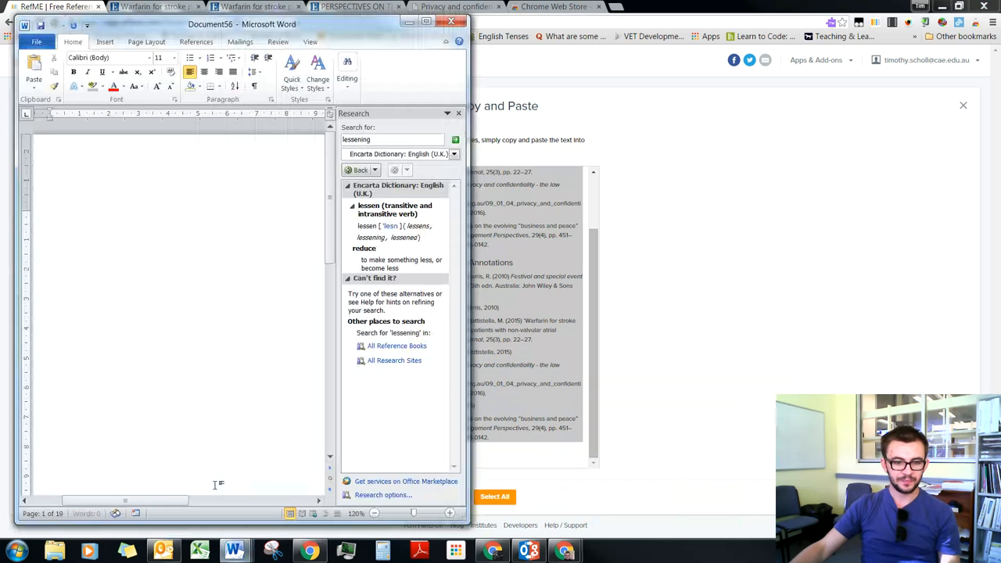
pyautogui.rightClick(102, 225)
pyautogui.click(166, 276)
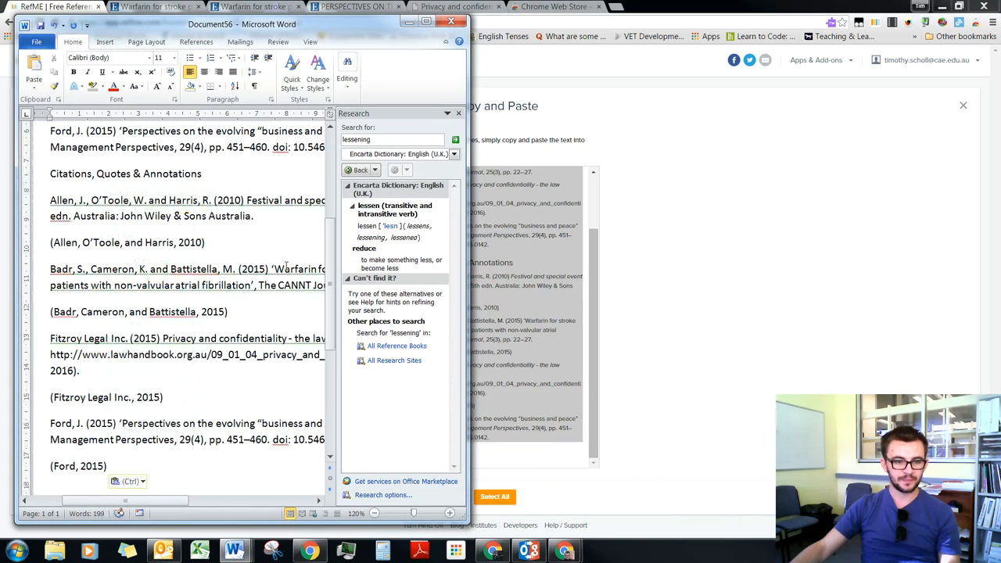
pyautogui.scroll(5, 286, 267)
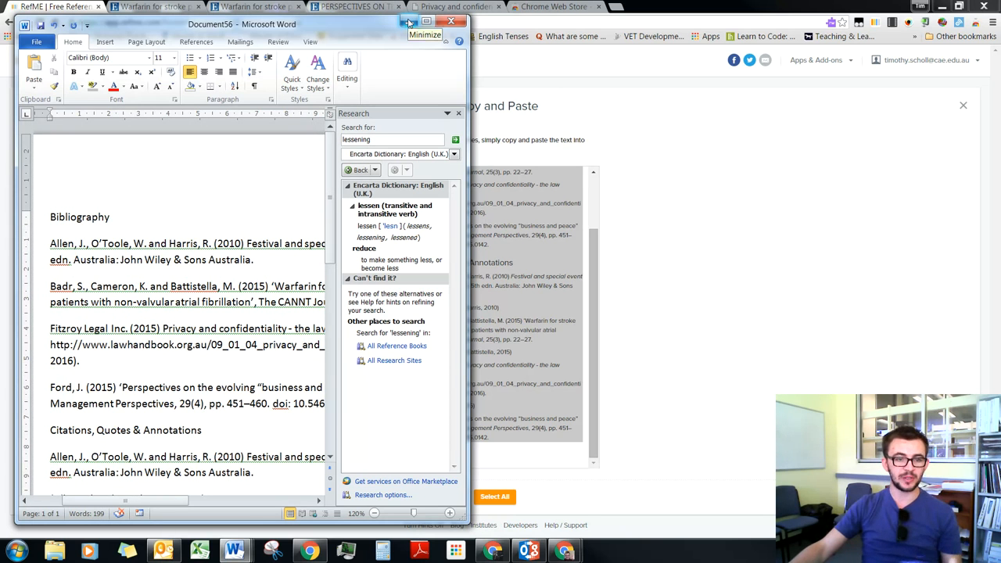
# Step: Change the Bibliography heading to 'Reference List' and minimize Word
pyautogui.click(28, 215)
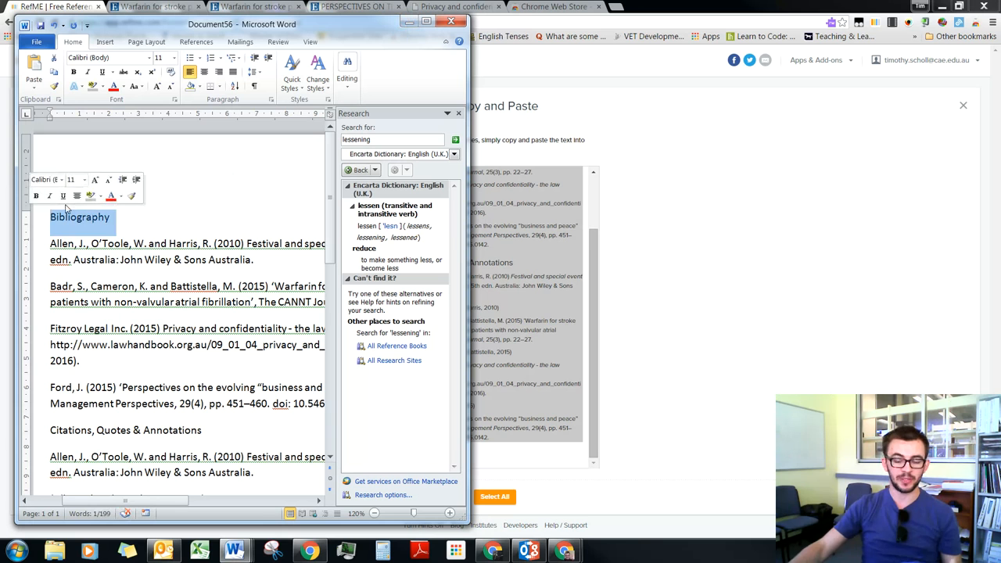
pyautogui.write('Reference List')
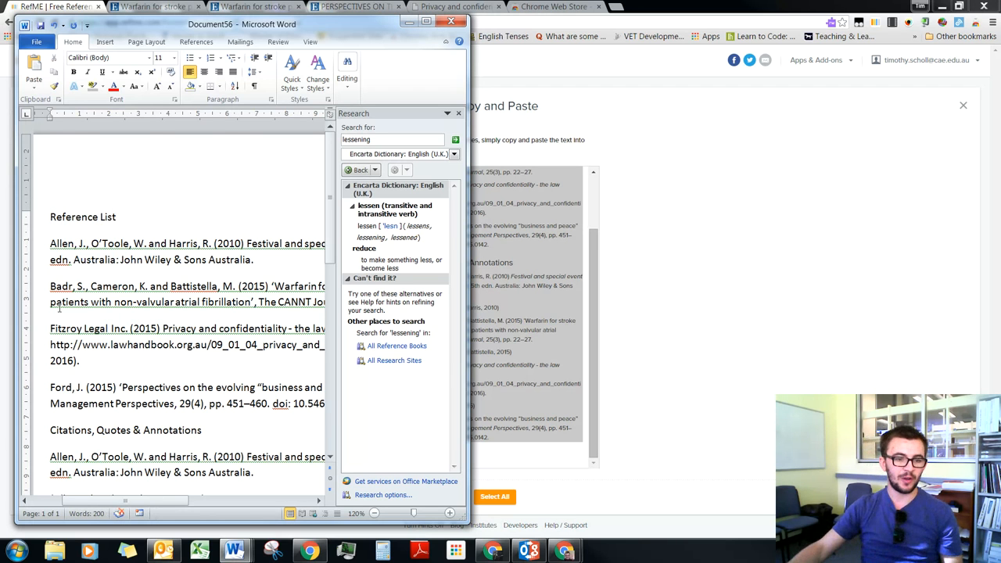
pyautogui.scroll(-7, 61, 317)
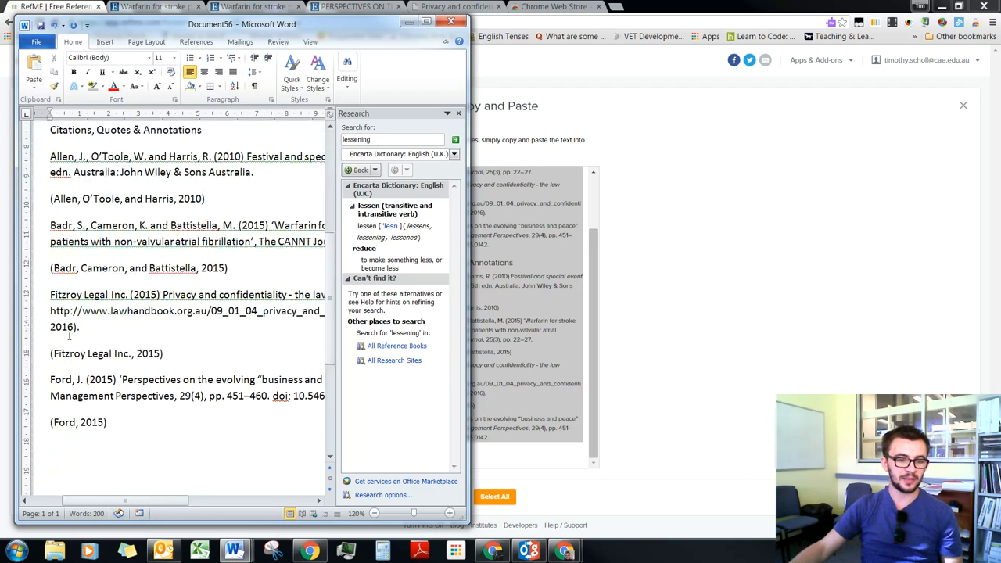
pyautogui.moveTo(121, 398); pyautogui.dragTo(48, 387)
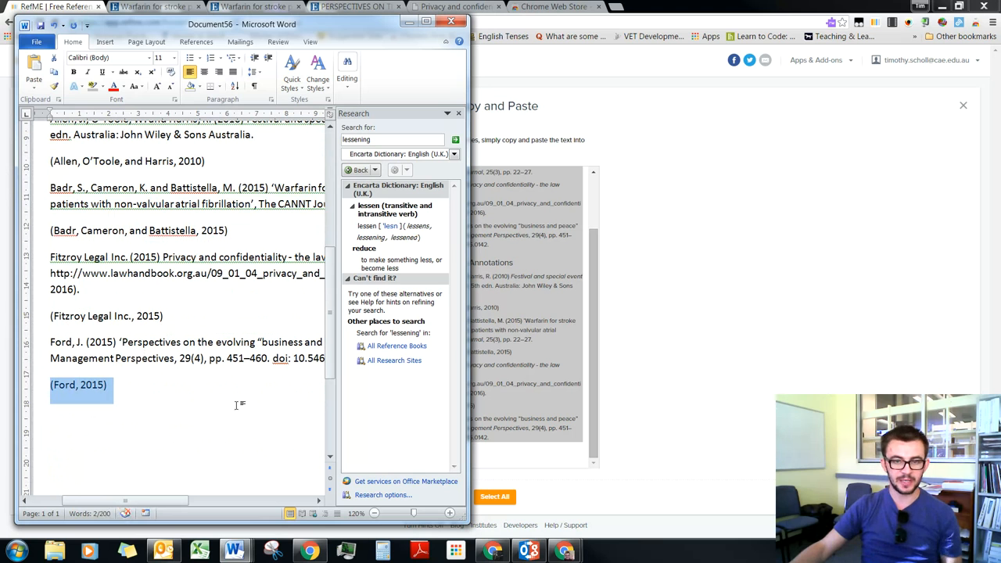
pyautogui.click(405, 23)
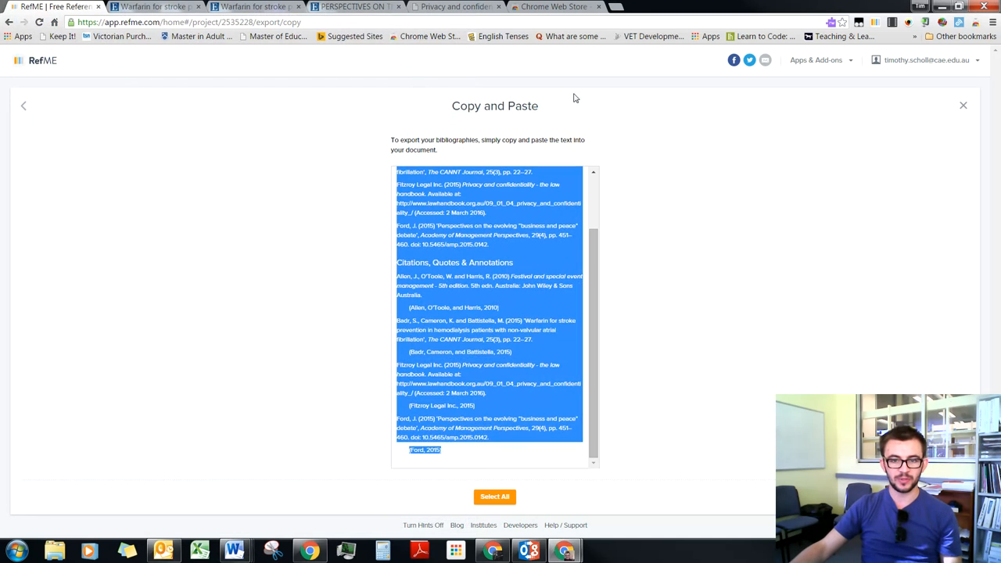
# Step: Export the project as a Word document and open the downloaded export (9).docx
pyautogui.click(23, 105)
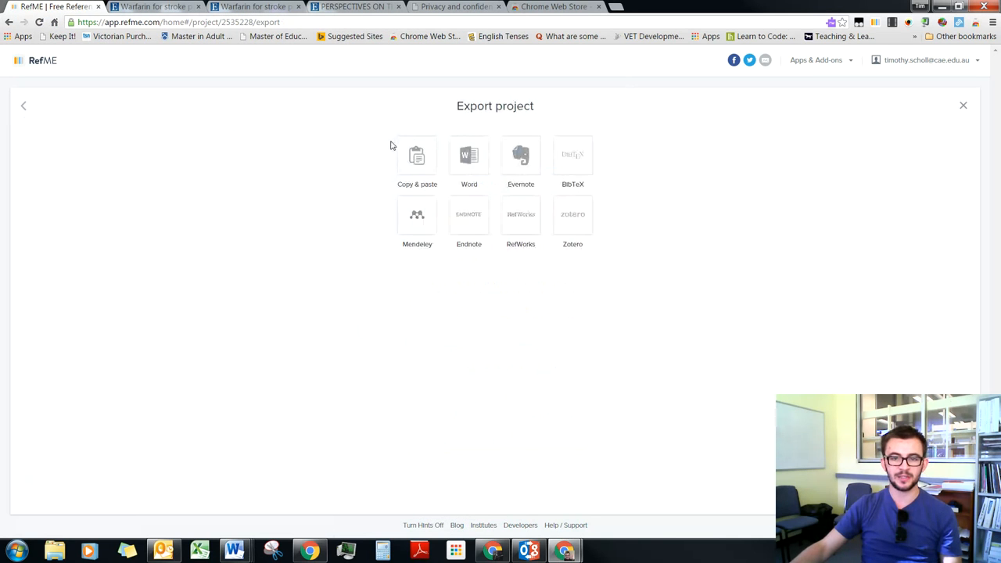
pyautogui.click(467, 161)
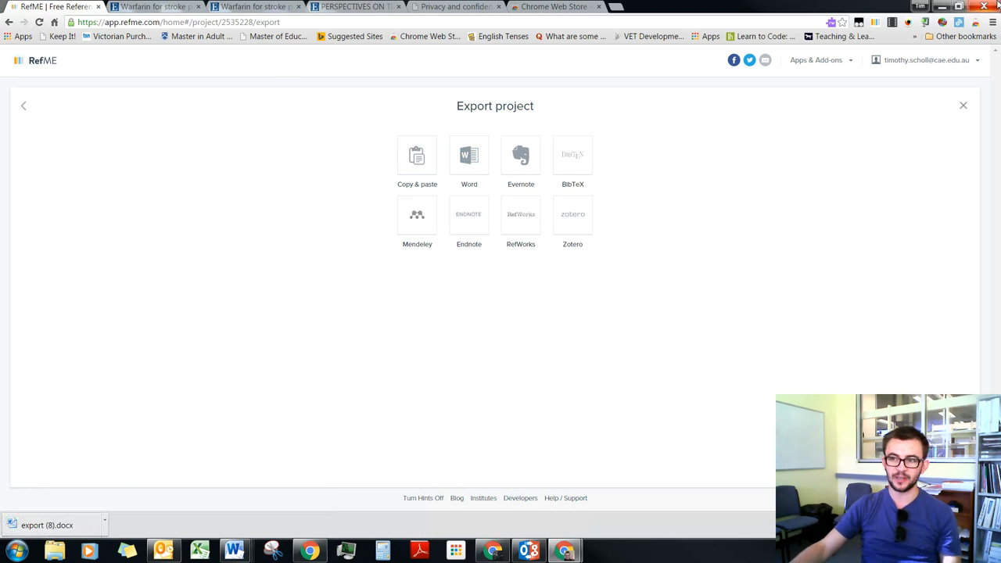
pyautogui.click(959, 6)
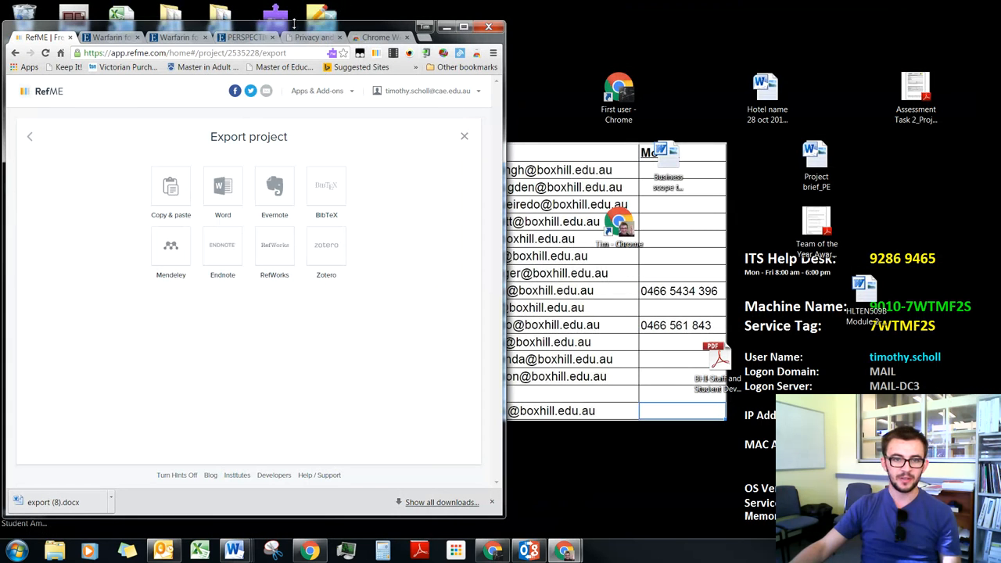
pyautogui.moveTo(309, 31); pyautogui.dragTo(556, 21)
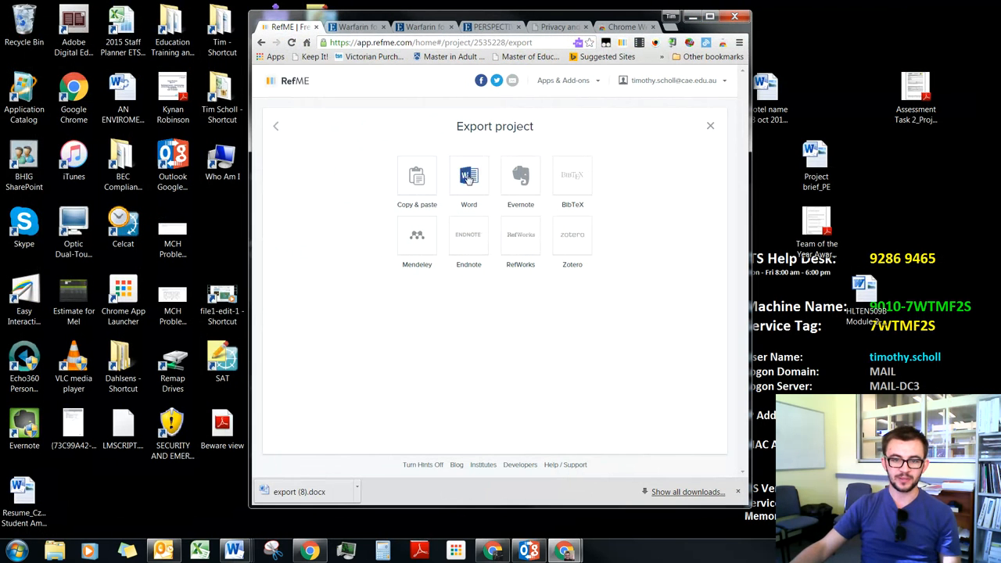
pyautogui.click(469, 179)
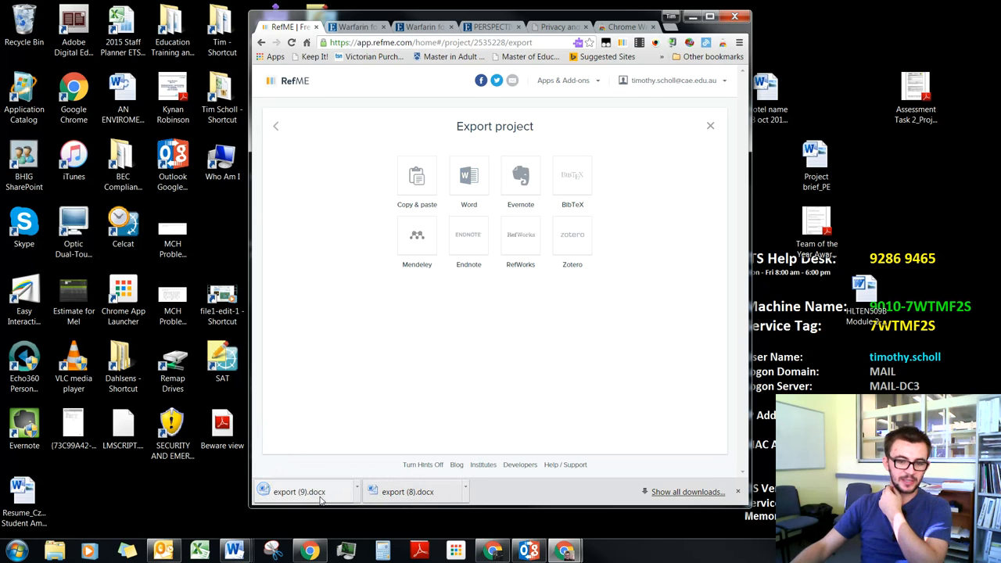
pyautogui.click(323, 494)
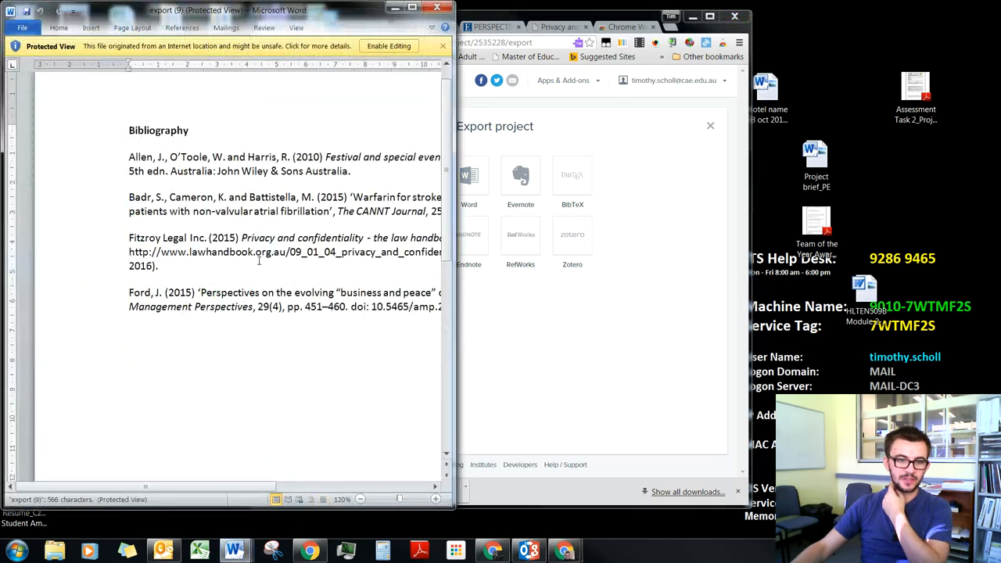
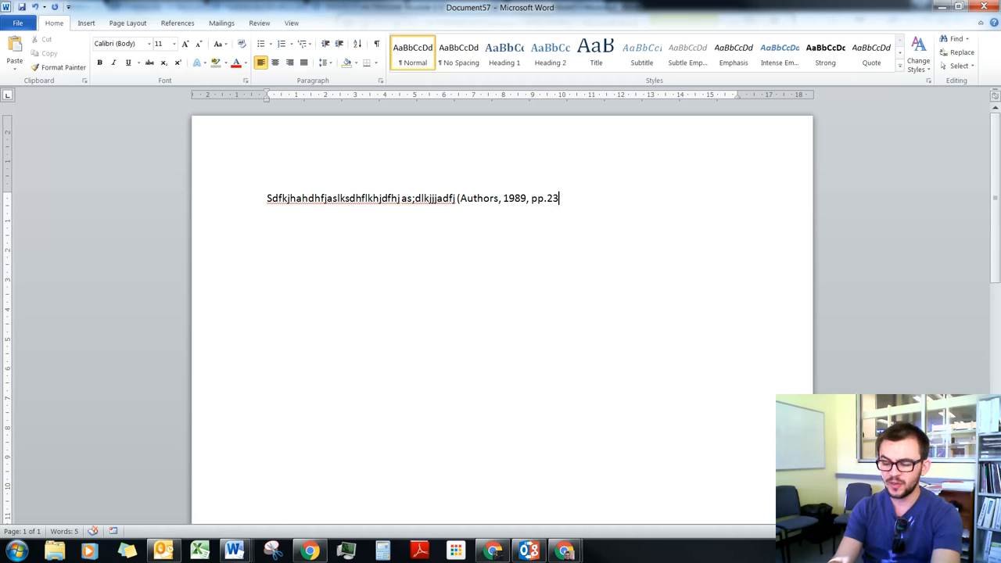
# Step: Erase the old page-range citation back to its opening bracket
pyautogui.write('-25')
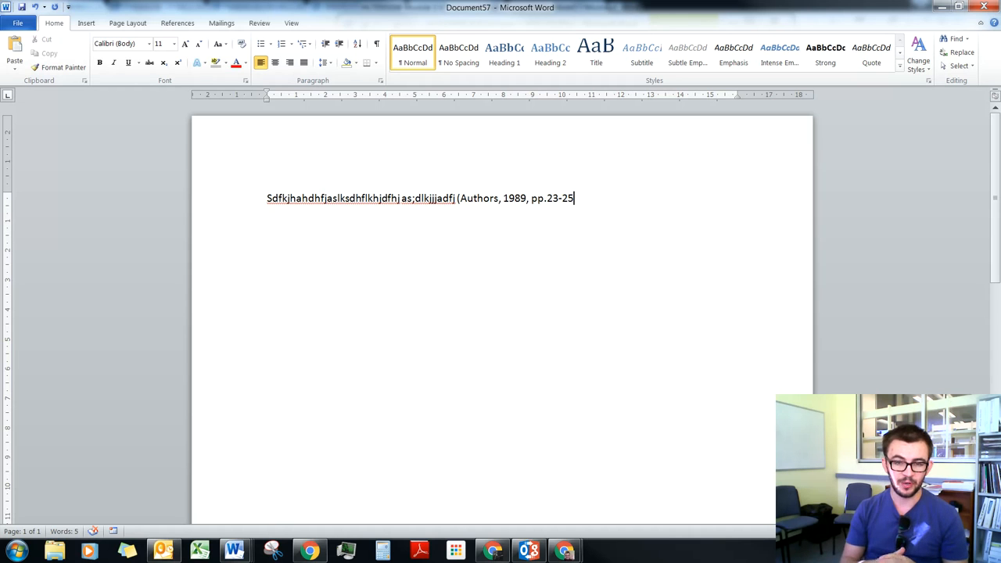
pyautogui.press('BackSpace')
pyautogui.press('BackSpace')
pyautogui.press('BackSpace')
pyautogui.press('BackSpace')
pyautogui.press('BackSpace')
pyautogui.press('BackSpace')
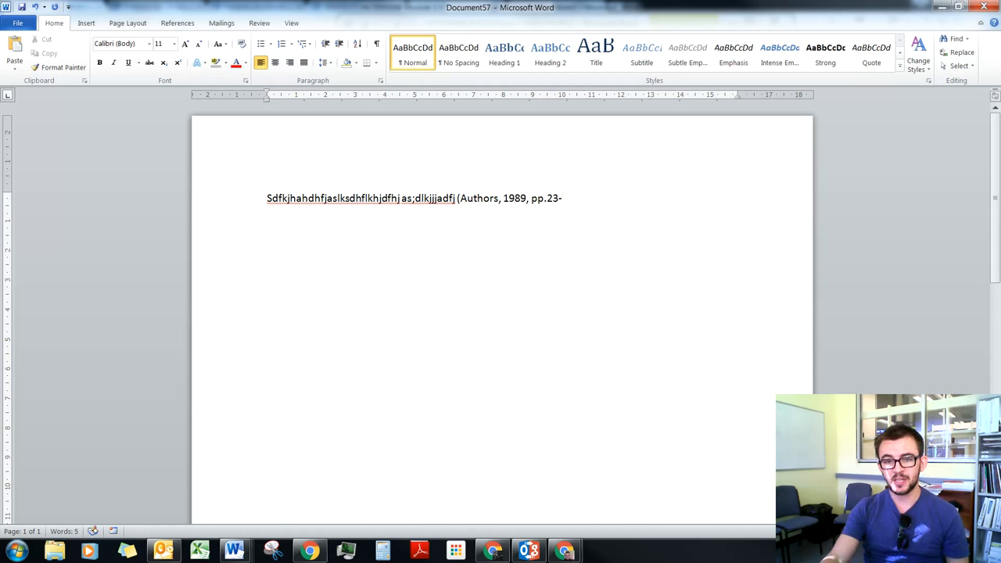
pyautogui.press('BackSpace')
pyautogui.press('BackSpace')
pyautogui.press('BackSpace')
pyautogui.press('BackSpace')
pyautogui.press('BackSpace')
pyautogui.press('BackSpace')
pyautogui.press('BackSpace')
pyautogui.press('BackSpace')
pyautogui.press('BackSpace')
pyautogui.press('BackSpace')
pyautogui.press('BackSpace')
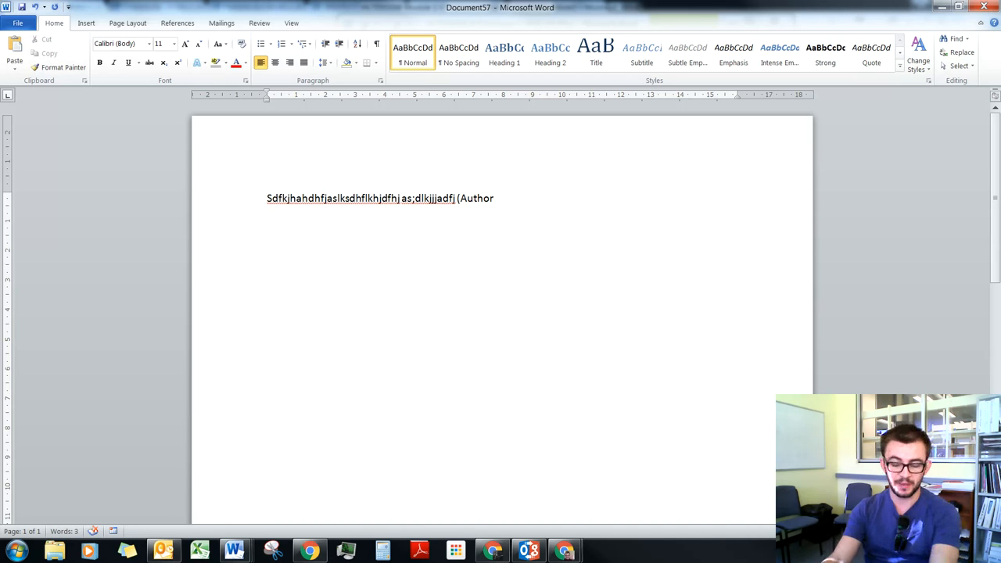
pyautogui.press('BackSpace')
pyautogui.press('BackSpace')
pyautogui.press('BackSpace')
pyautogui.press('BackSpace')
pyautogui.press('BackSpace')
pyautogui.press('BackSpace')
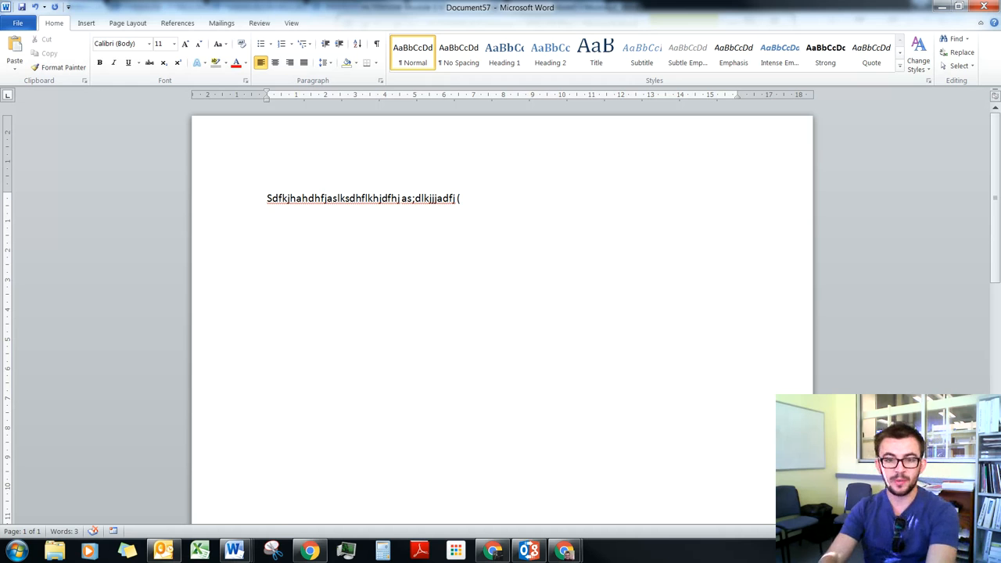
# Step: Type filler text citing (Johnny Allen), (Badr) and (Ford)
pyautogui.write('Event M')
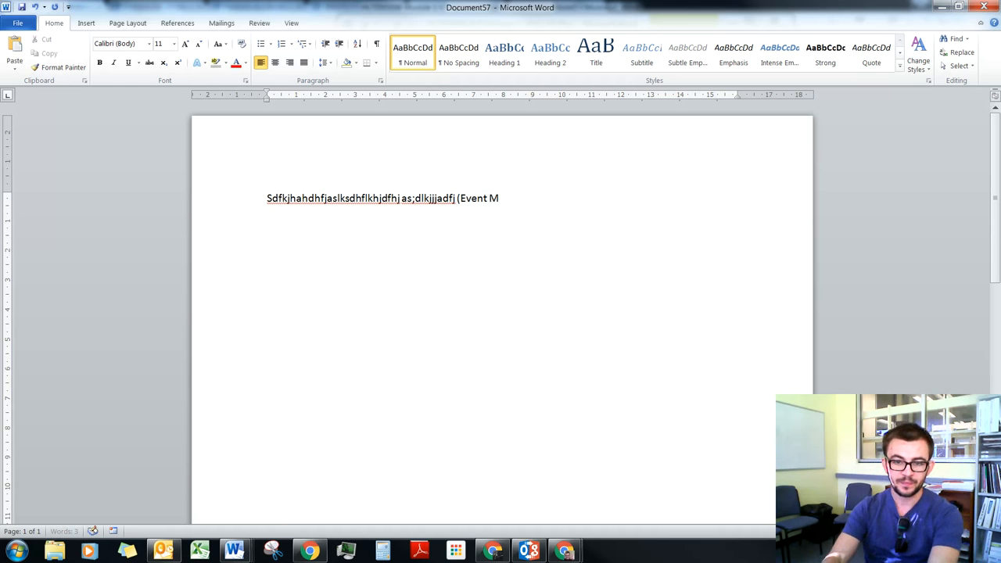
pyautogui.write('gmt,')
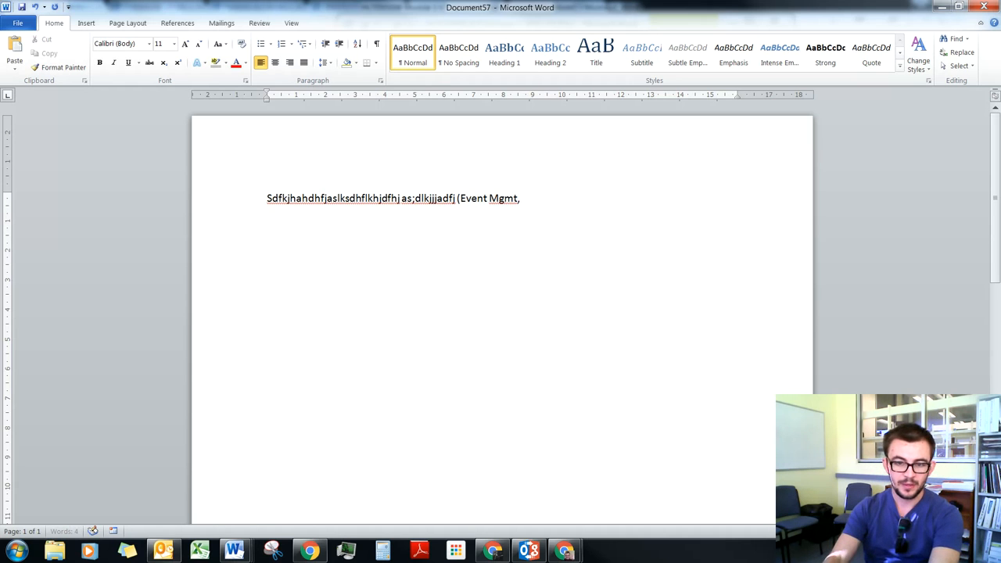
pyautogui.write(' Johnny Al')
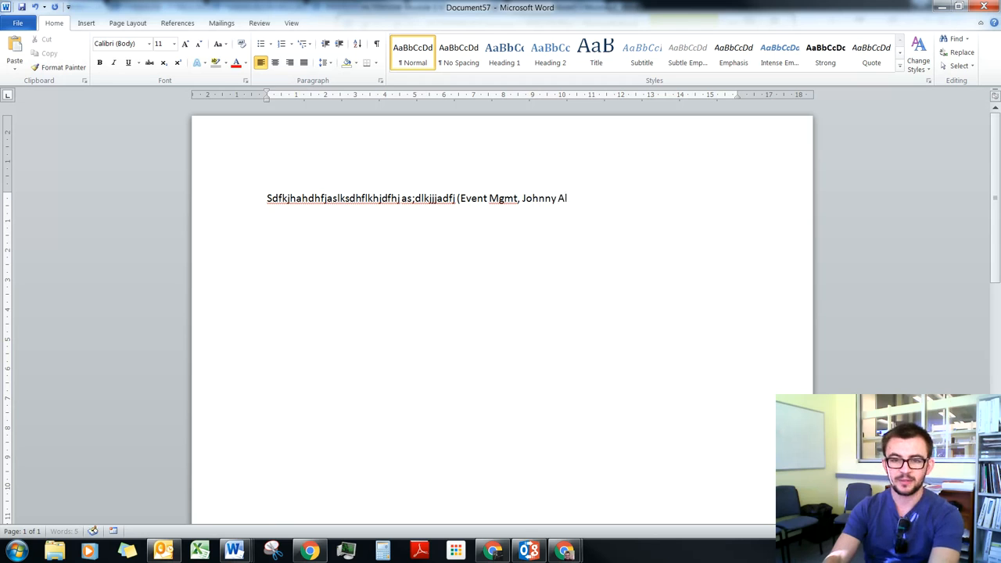
pyautogui.write('len')
pyautogui.press('BackSpace')
pyautogui.press('BackSpace')
pyautogui.press('BackSpace')
pyautogui.press('BackSpace')
pyautogui.press('BackSpace')
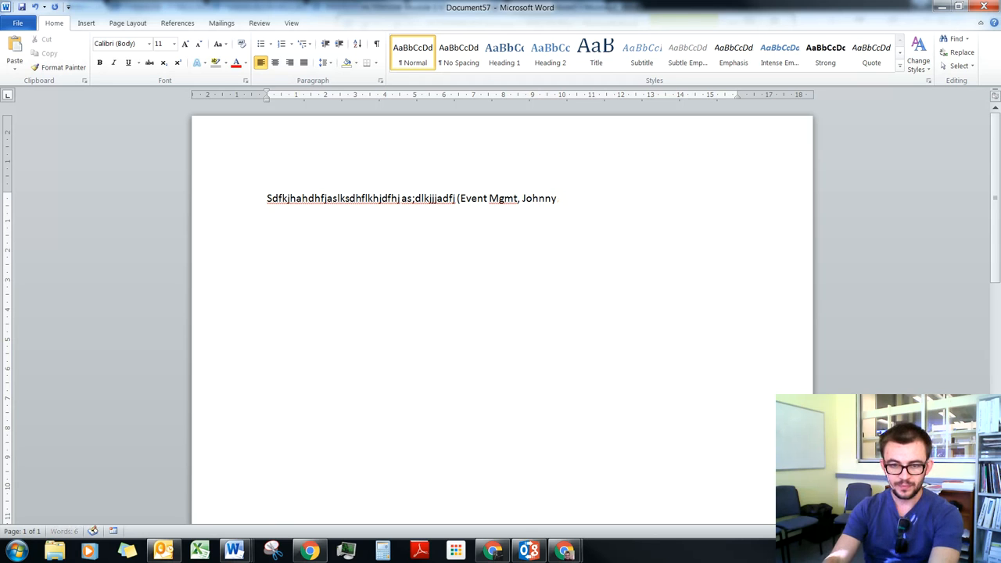
pyautogui.press('BackSpace')
pyautogui.press('BackSpace')
pyautogui.press('BackSpace')
pyautogui.press('BackSpace')
pyautogui.press('BackSpace')
pyautogui.press('BackSpace')
pyautogui.press('BackSpace')
pyautogui.press('BackSpace')
pyautogui.press('BackSpace')
pyautogui.press('BackSpace')
pyautogui.press('BackSpace')
pyautogui.press('BackSpace')
pyautogui.press('BackSpace')
pyautogui.press('BackSpace')
pyautogui.press('BackSpace')
pyautogui.press('BackSpace')
pyautogui.press('BackSpace')
pyautogui.press('BackSpace')
pyautogui.press('BackSpace')
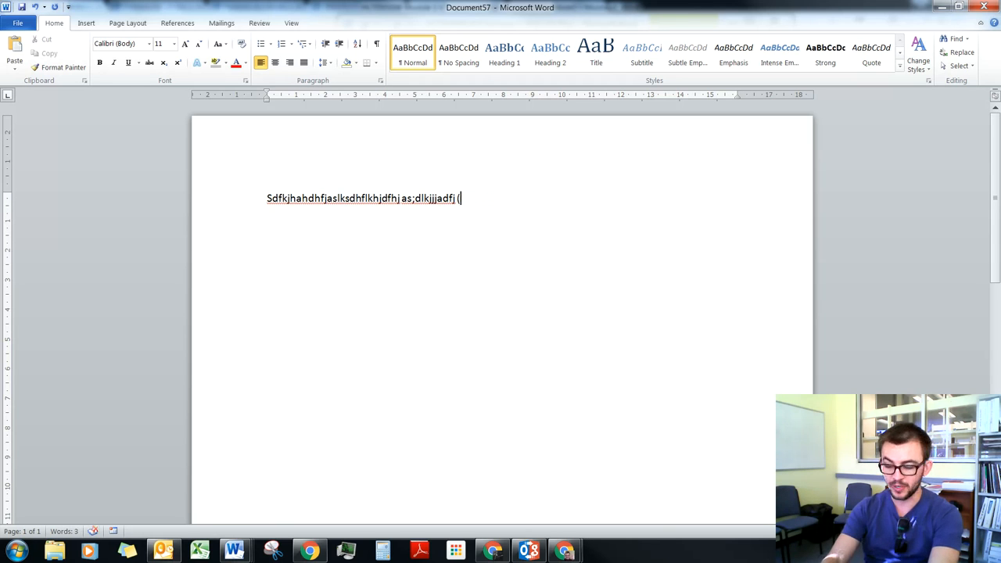
pyautogui.write('Johnny Allen')
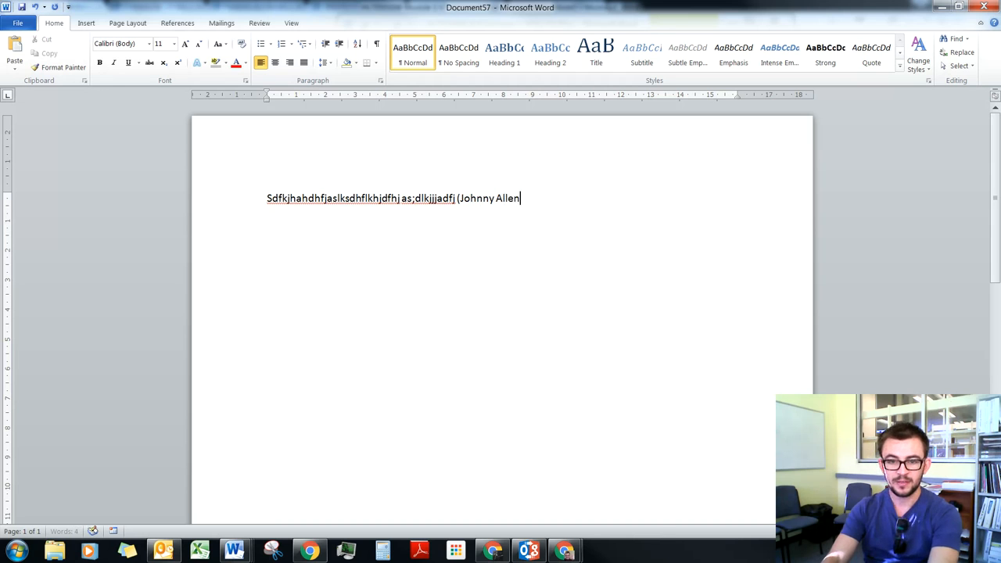
pyautogui.write(', Ev')
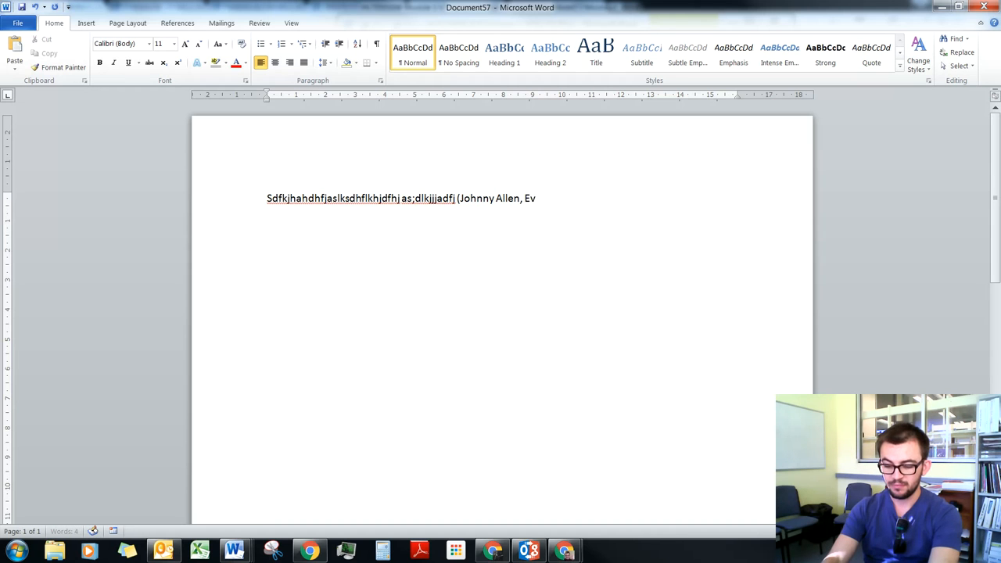
pyautogui.press('BackSpace')
pyautogui.press('BackSpace')
pyautogui.press('BackSpace')
pyautogui.press('BackSpace')
pyautogui.write(')')
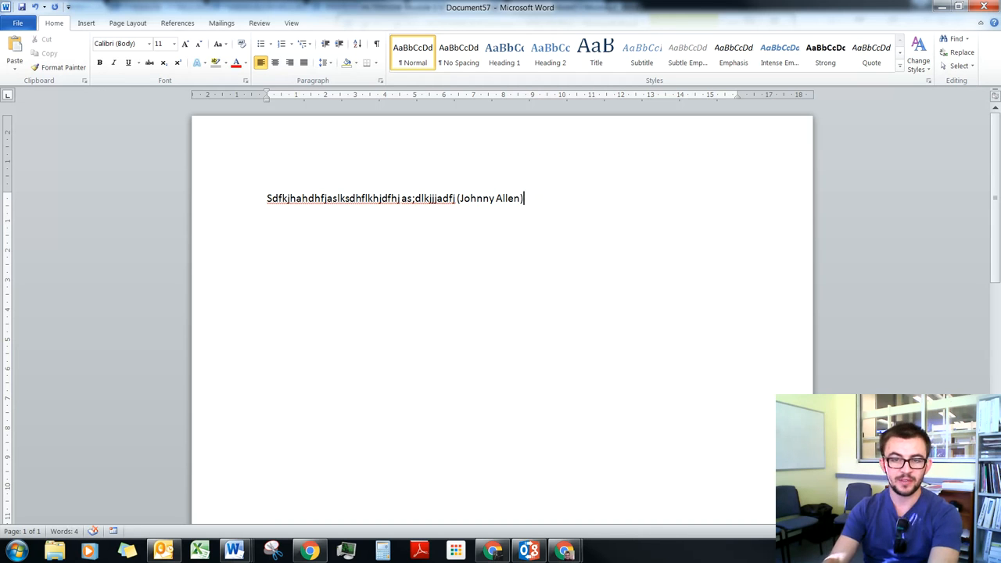
pyautogui.write(' asklhfdslhaslkfjjhsdflhk')
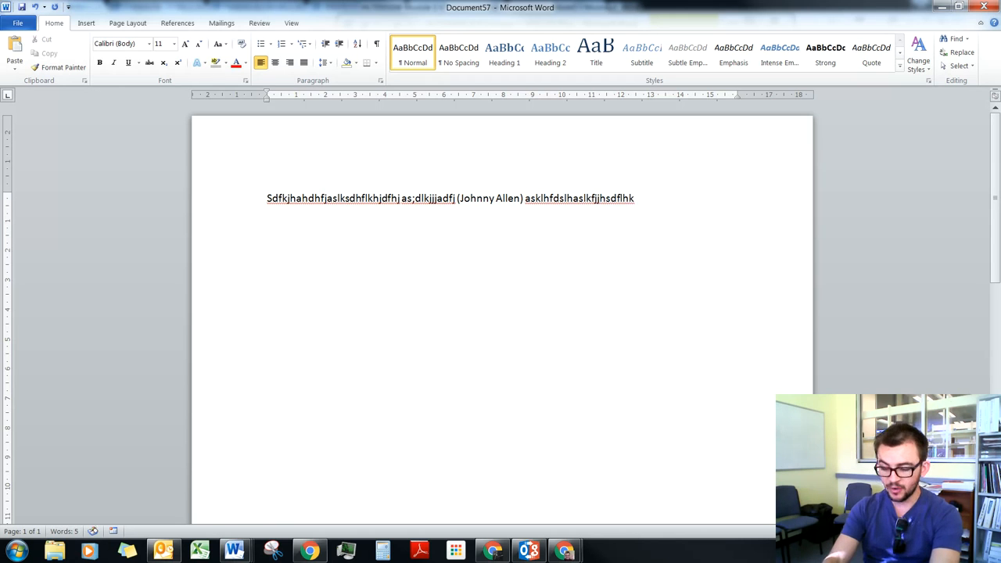
pyautogui.write(' asdkhsjhslkjdhfjh (')
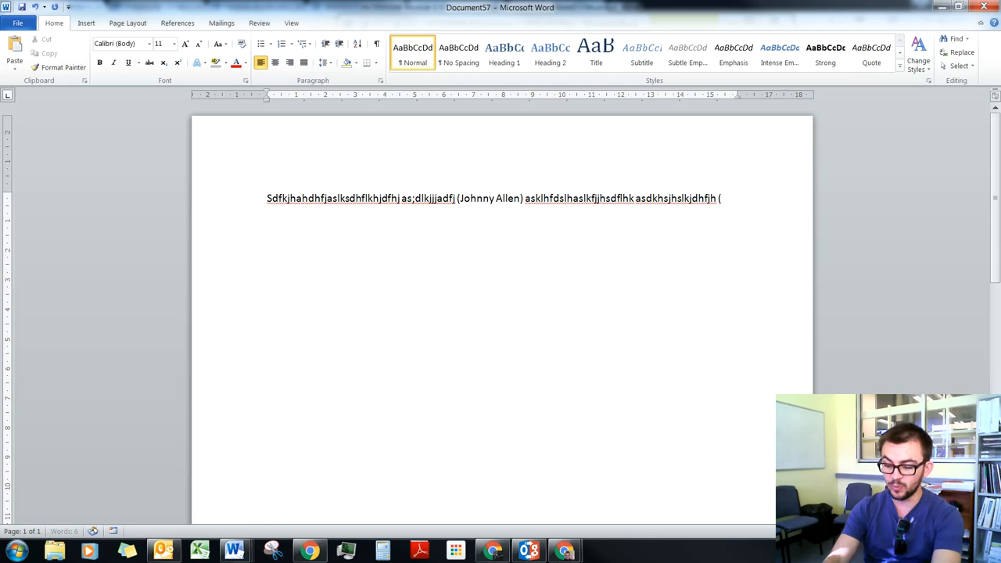
pyautogui.write('Ba')
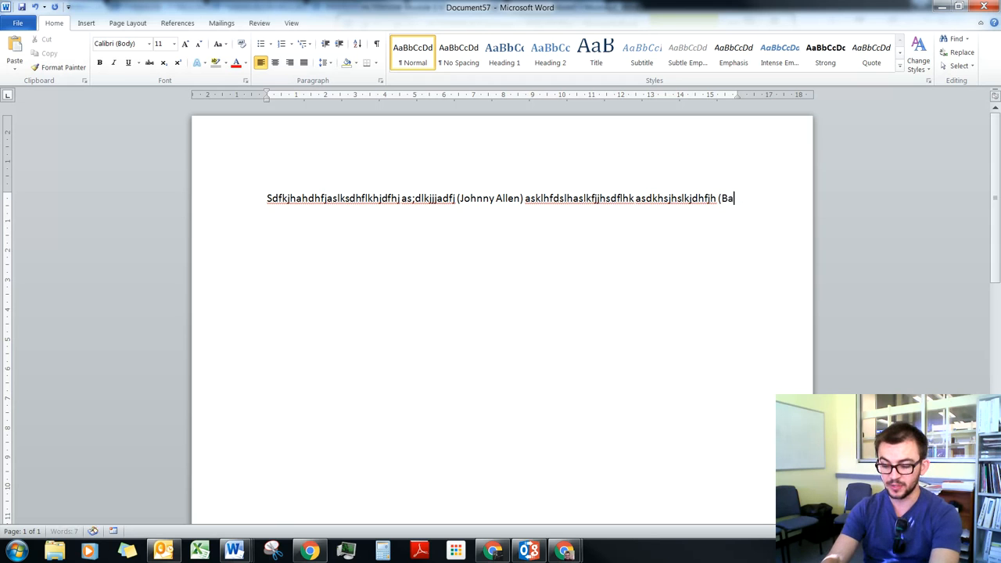
pyautogui.write('dr) askjdsfkjhaskjsdfhd')
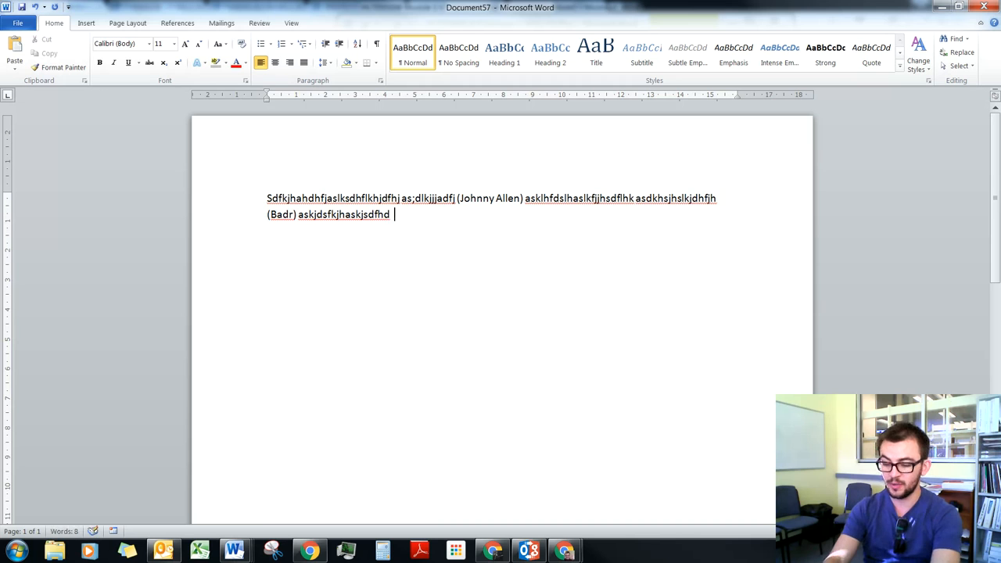
pyautogui.write('  (Ford')
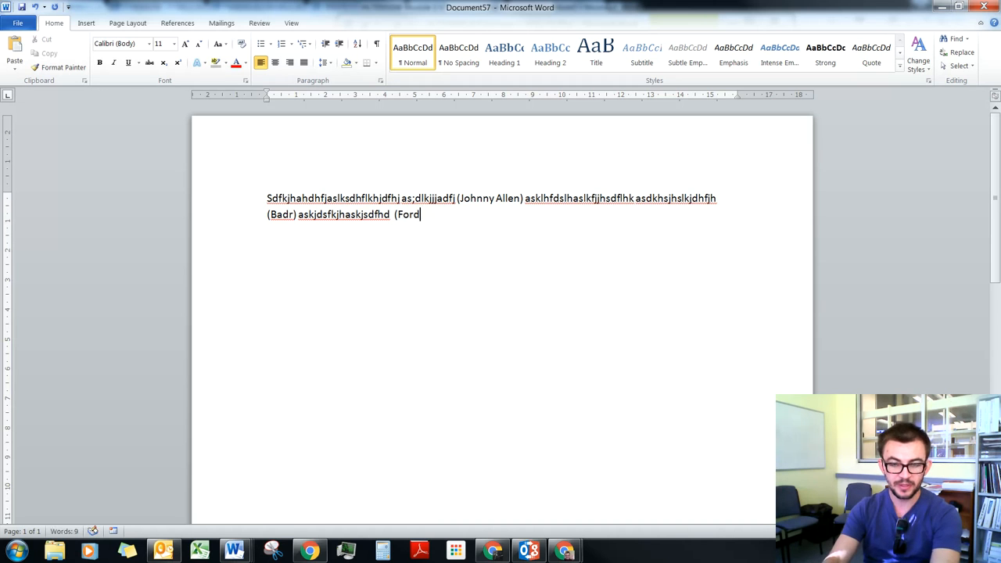
pyautogui.write(') hgfjhgf')
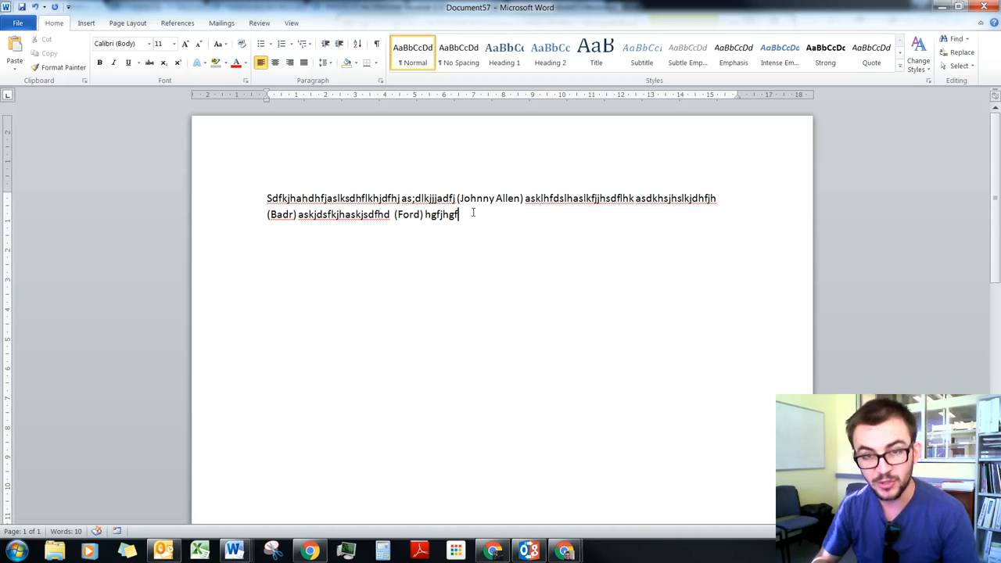
pyautogui.hotkey('ctrl', 'h')
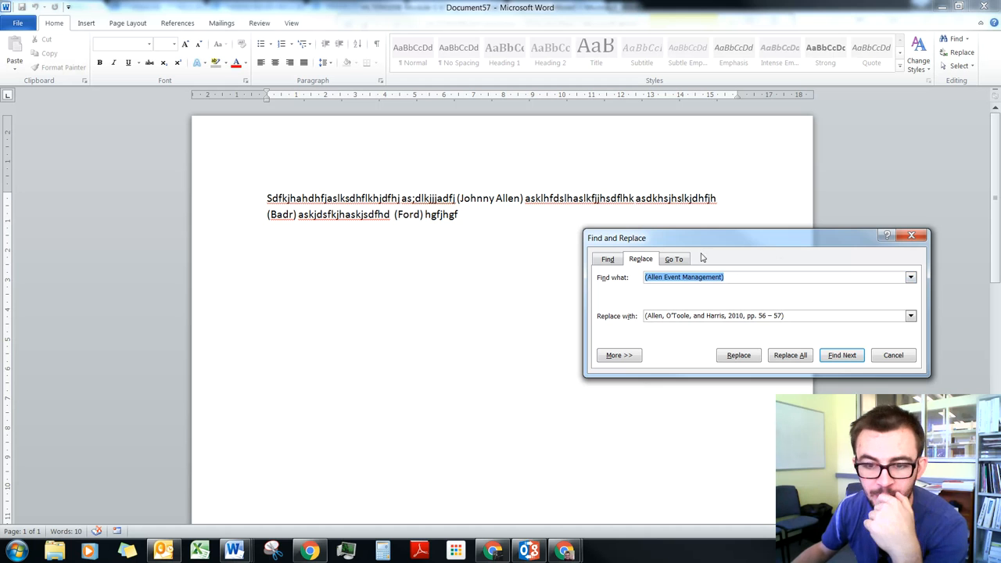
# Step: Select the (Allen Event Management) search text and switch to the RefME Test Project in Chrome
pyautogui.click(733, 279)
pyautogui.moveTo(756, 277); pyautogui.dragTo(558, 277)
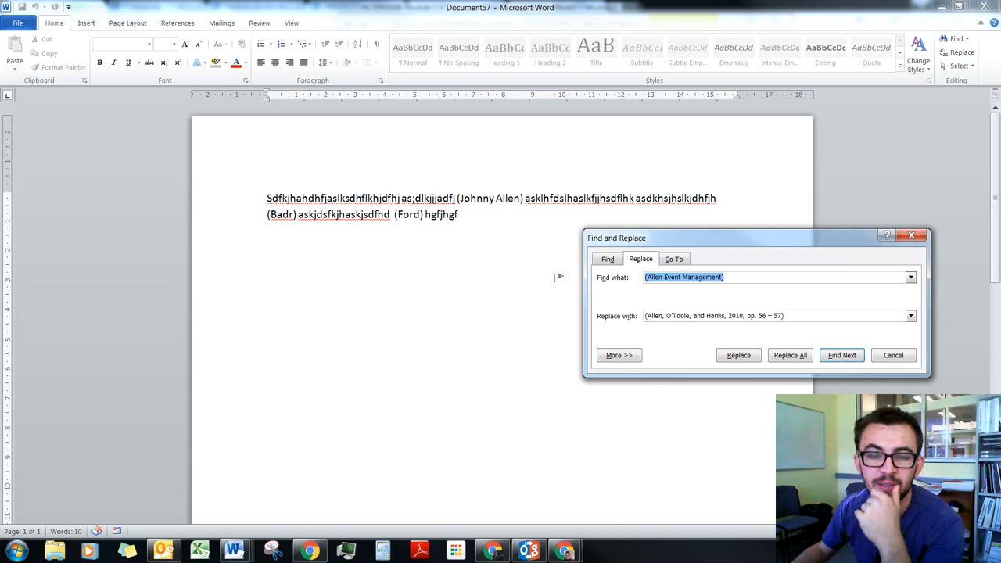
pyautogui.click(312, 552)
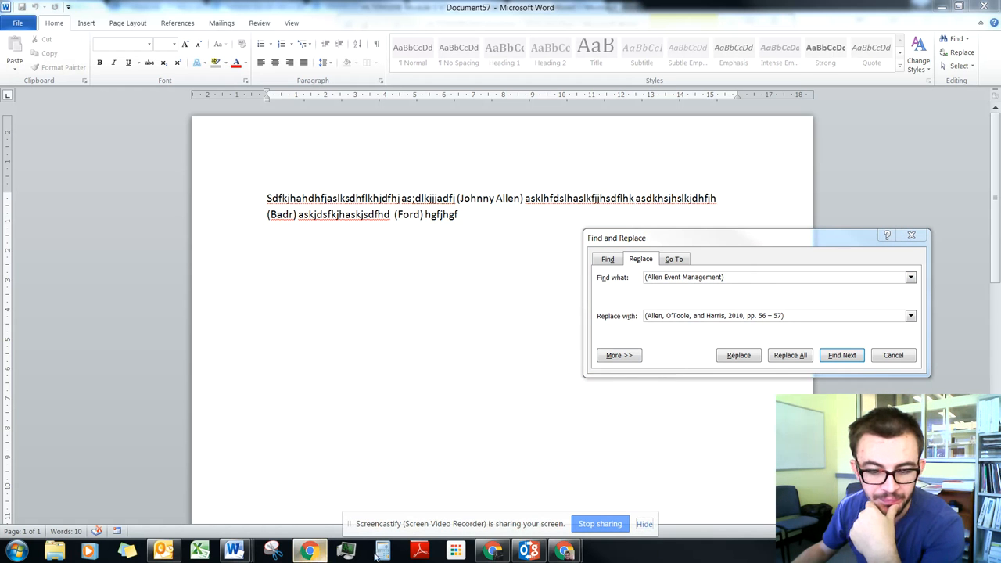
pyautogui.moveTo(565, 551)
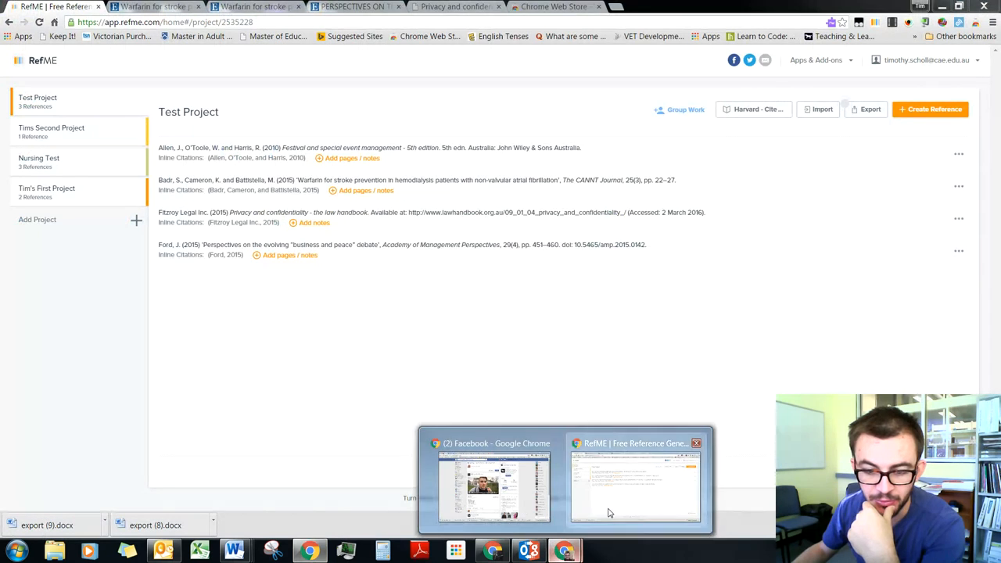
pyautogui.click(607, 513)
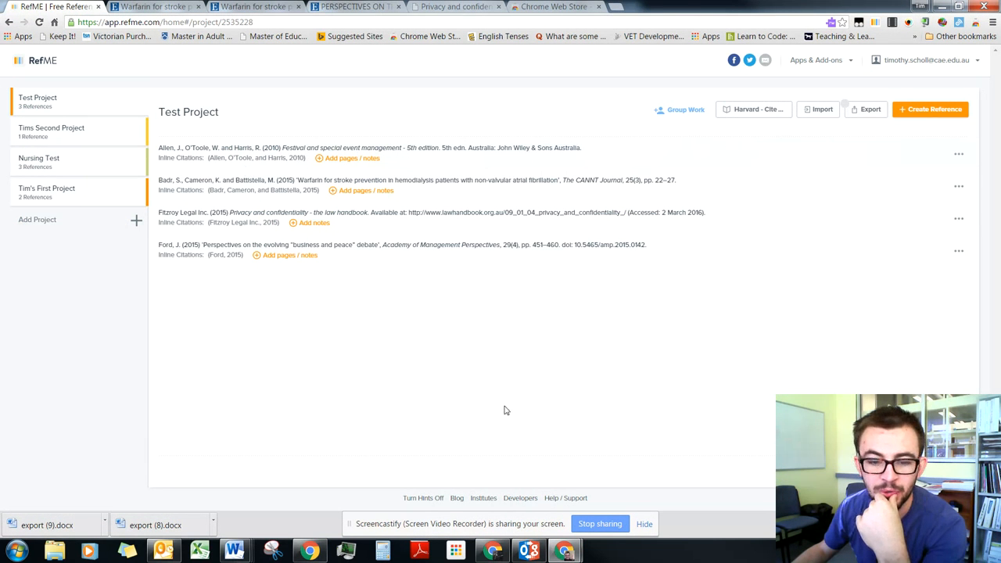
# Step: Copy the Citations, Quotes & Annotations entries from RefME's Copy & paste export, then return to Document57
pyautogui.click(868, 114)
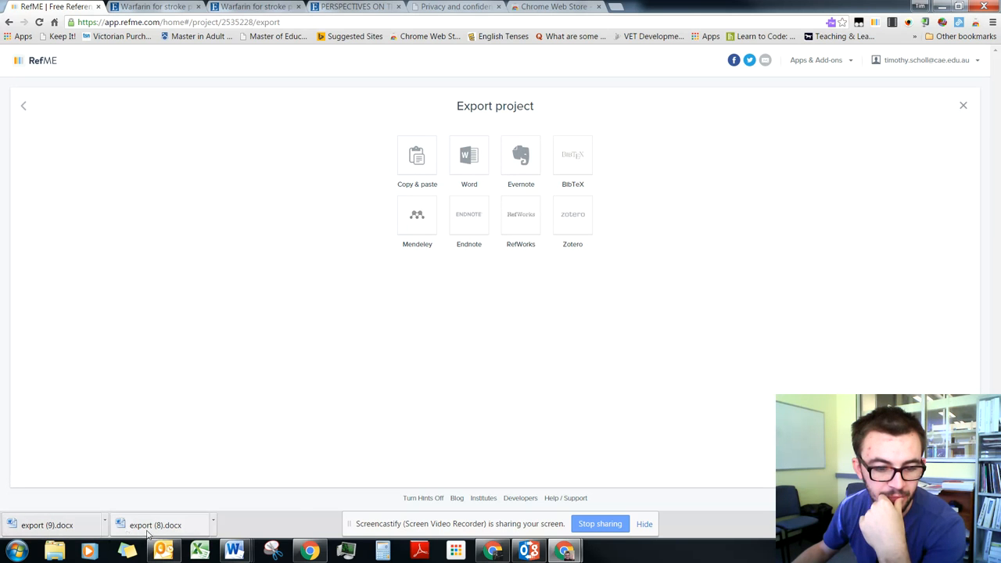
pyautogui.click(431, 162)
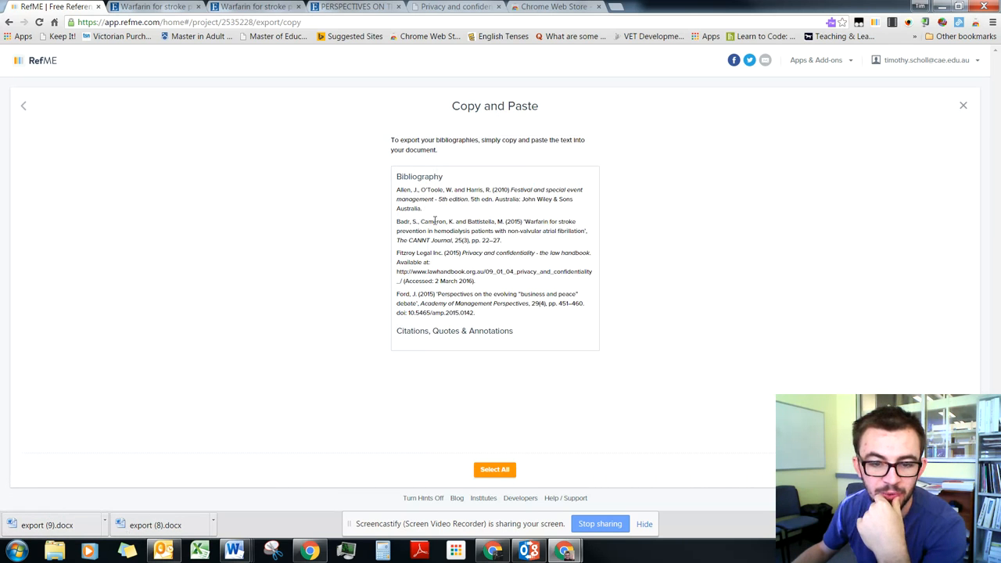
pyautogui.scroll(-3, 458, 262)
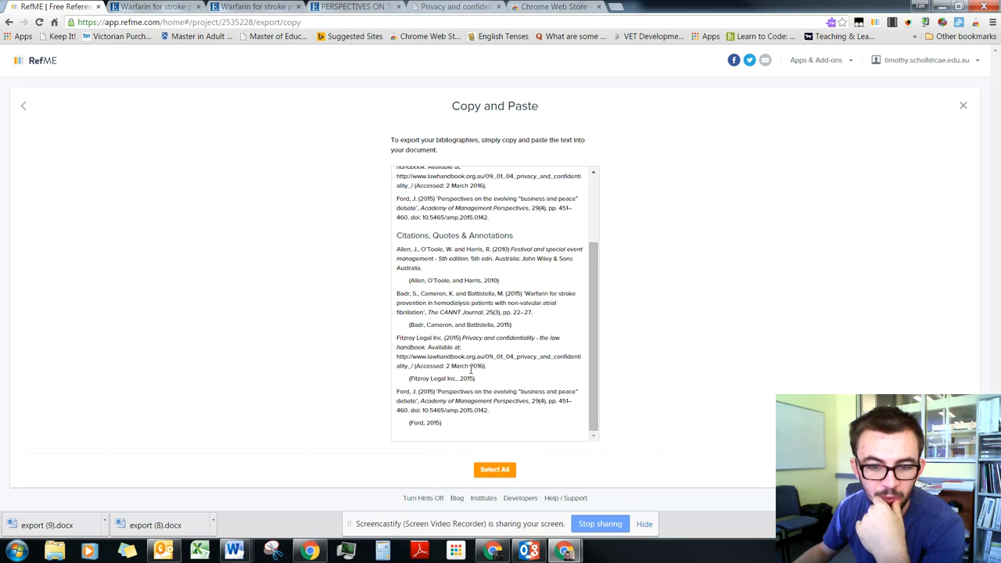
pyautogui.moveTo(462, 426)
pyautogui.mouseDown()
pyautogui.moveTo(412, 321)
pyautogui.moveTo(397, 234)
pyautogui.mouseUp()
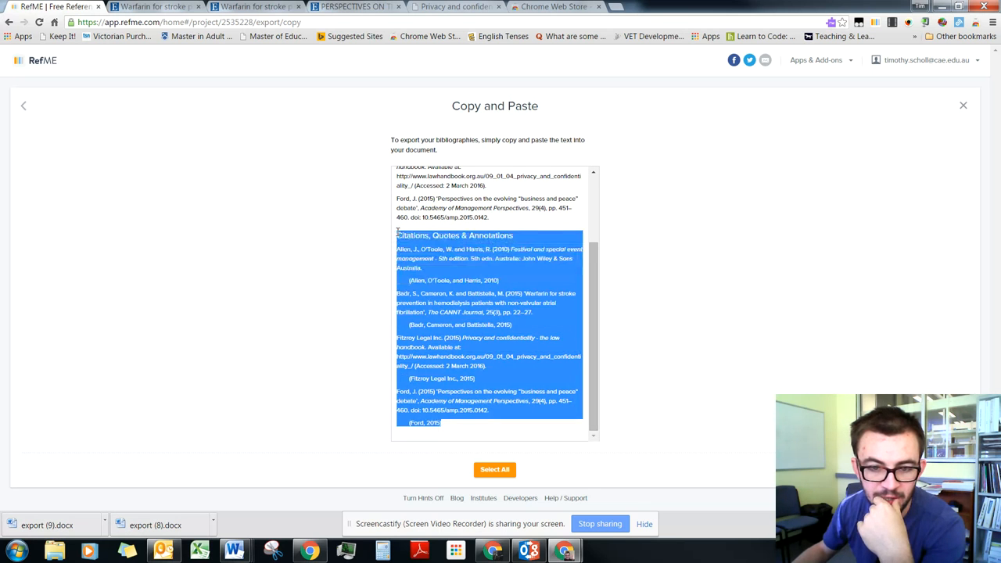
pyautogui.rightClick(472, 382)
pyautogui.click(505, 391)
pyautogui.click(243, 550)
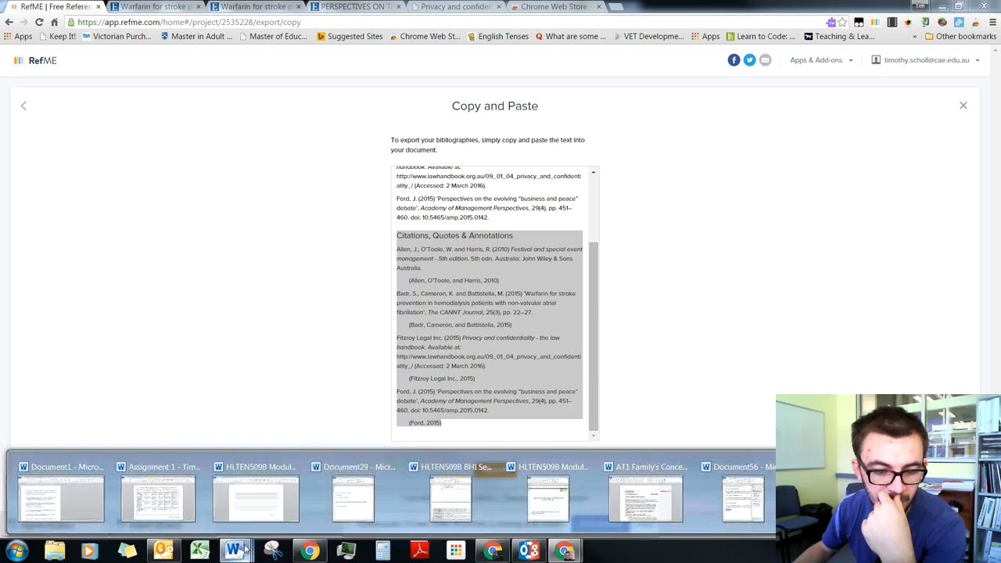
pyautogui.click(236, 550)
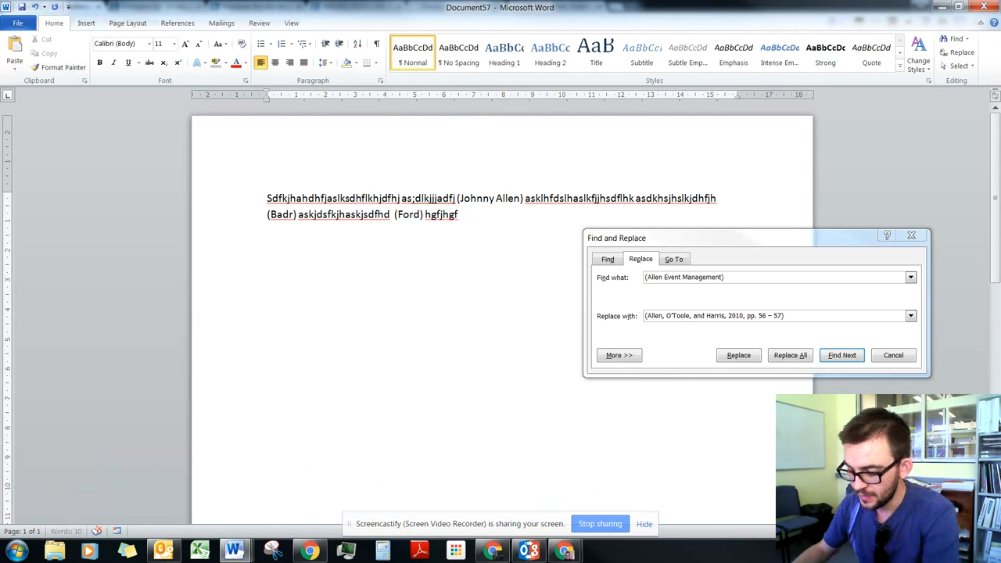
# Step: Paste the citations list and set the replacement to (Allen, O'Toole, and Harris, 2010) for (Johnny Allen)
pyautogui.hotkey('ctrl', 'v')
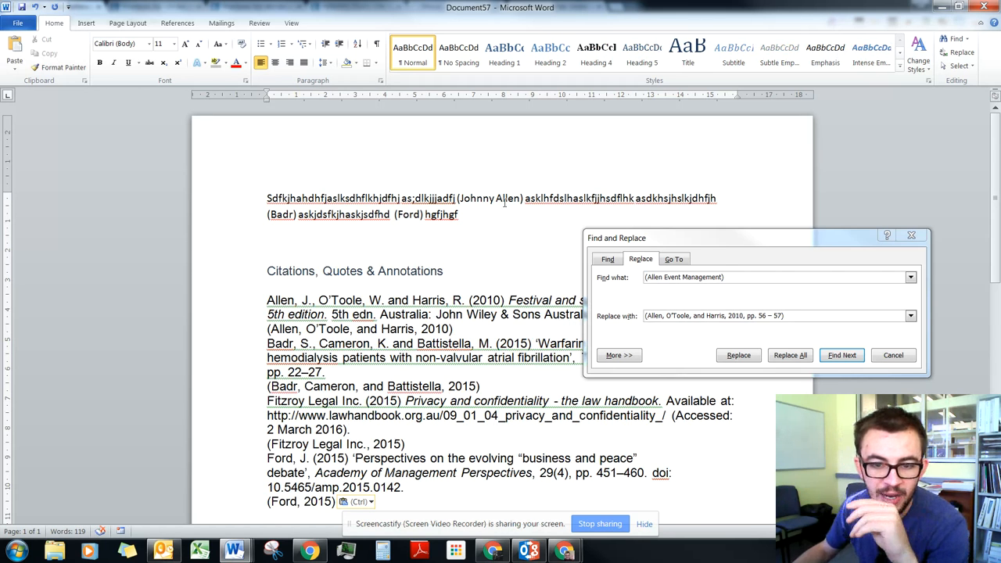
pyautogui.moveTo(453, 329); pyautogui.dragTo(267, 329)
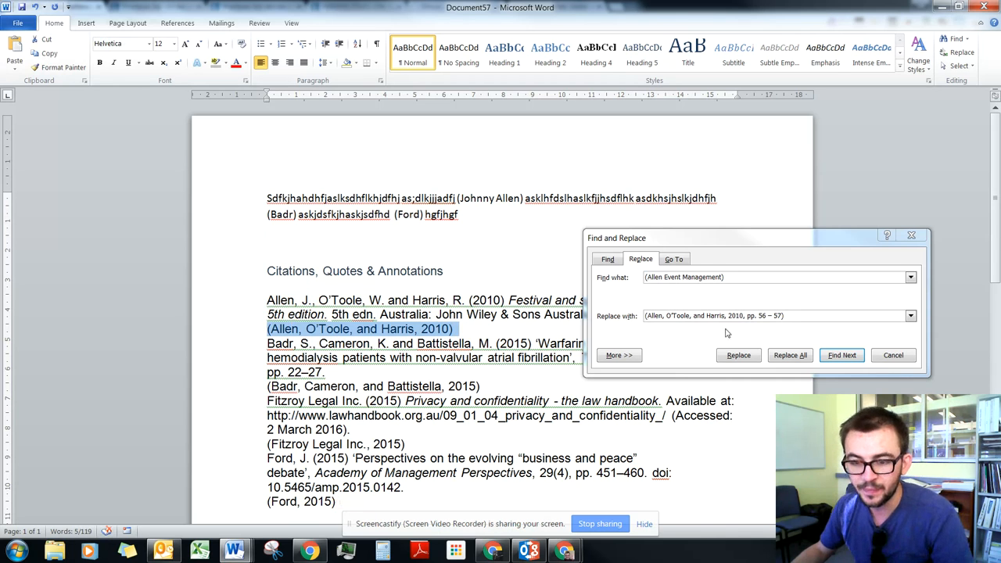
pyautogui.click(807, 316)
pyautogui.hotkey('ctrl', 'v')
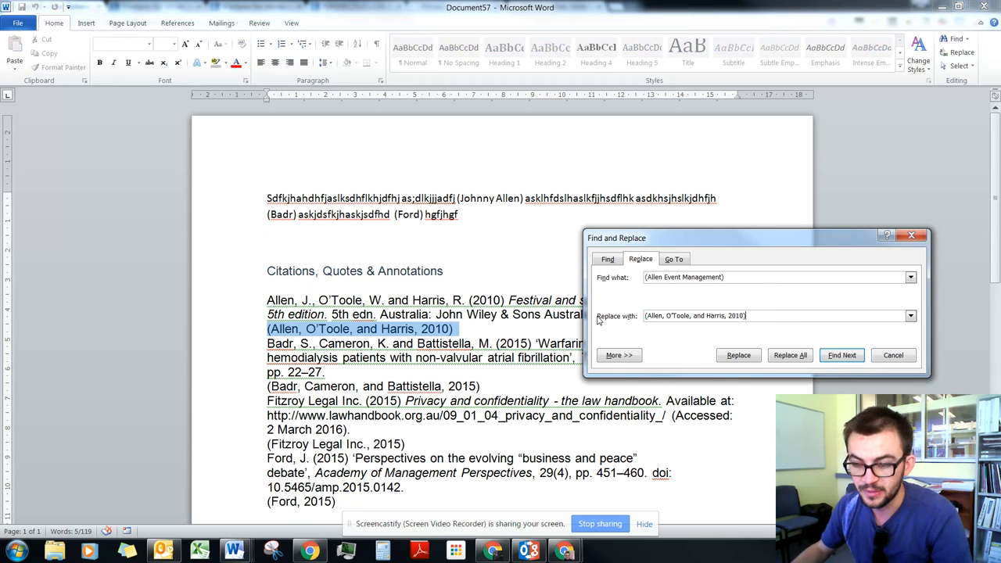
pyautogui.tripleClick(734, 279)
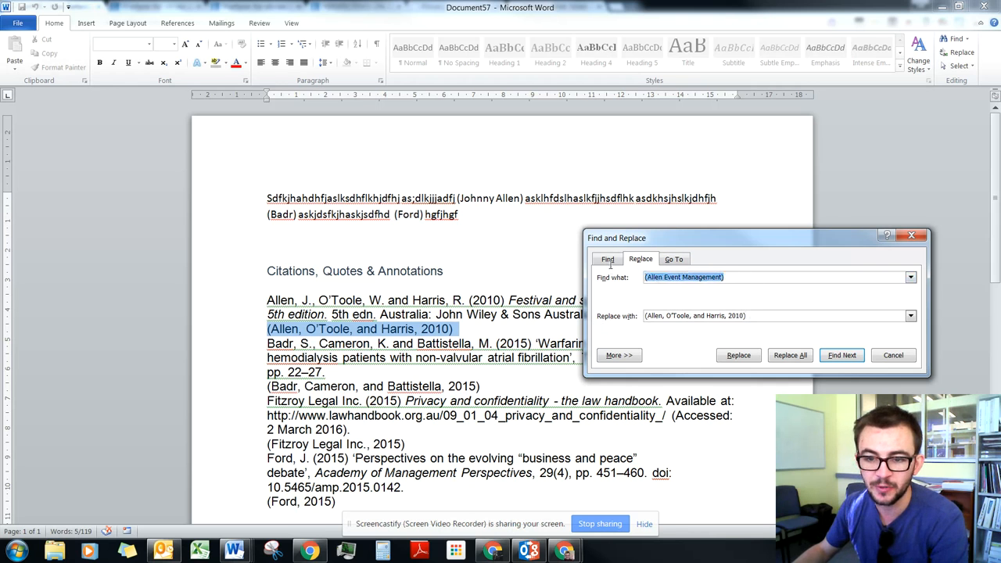
pyautogui.write('(J')
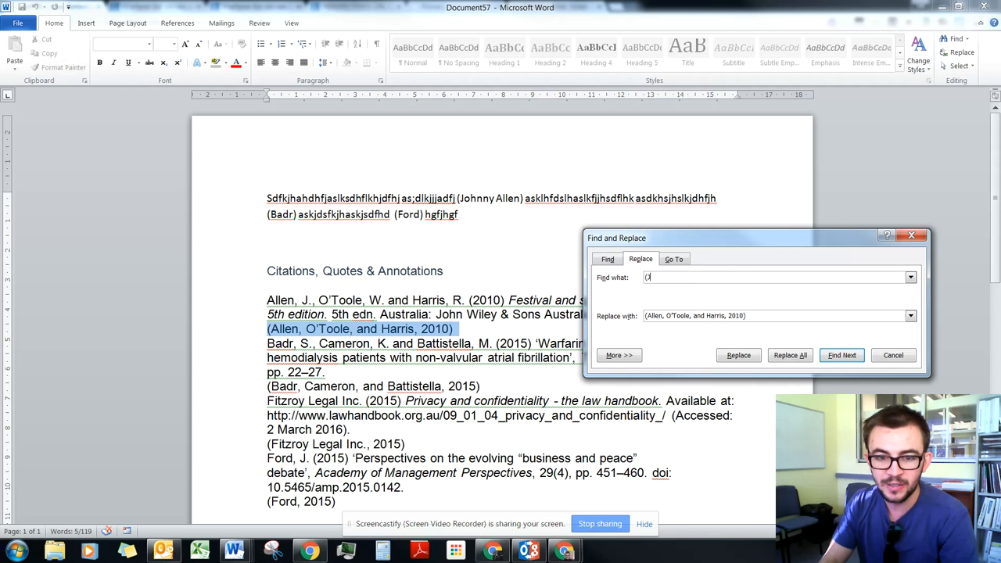
pyautogui.write('ohnny A')
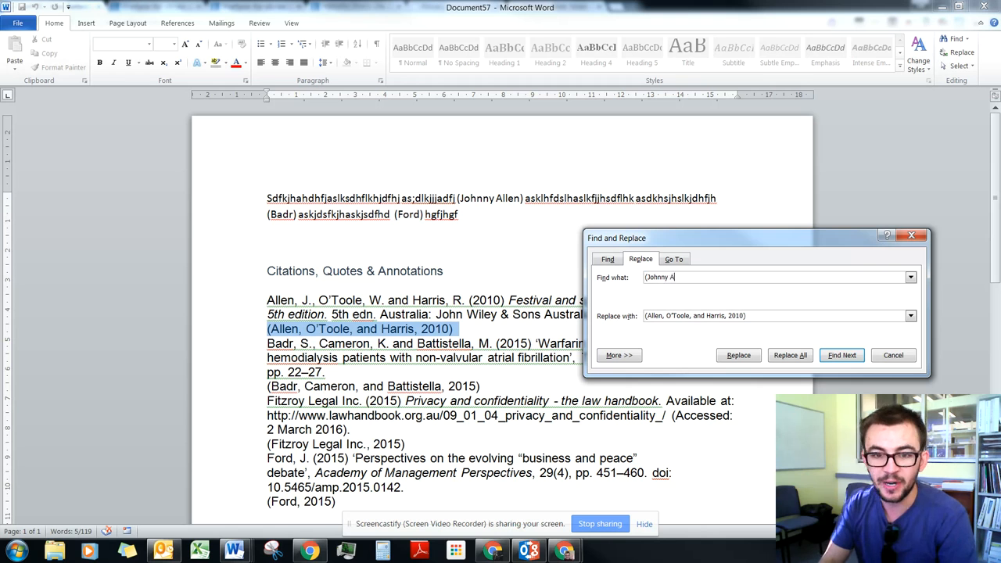
pyautogui.write('llen')
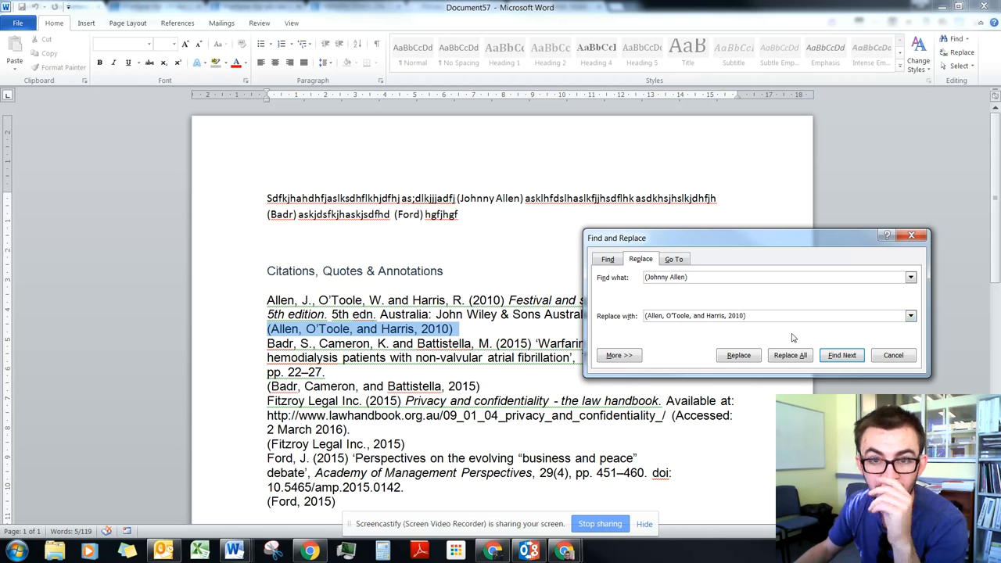
# Step: Replace the (Johnny Allen) placeholder with the Allen, O'Toole, and Harris citation
pyautogui.click(837, 357)
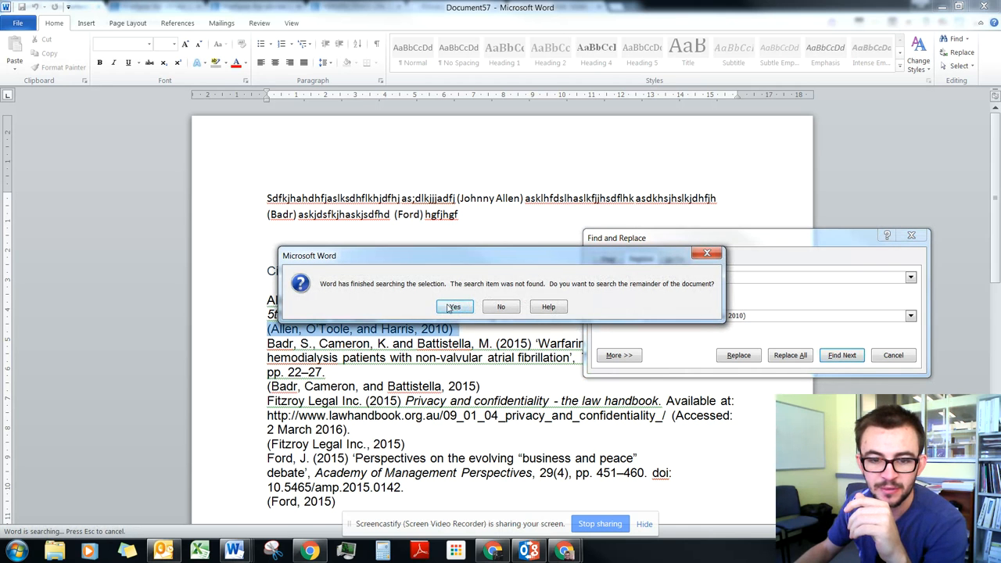
pyautogui.click(462, 308)
pyautogui.click(464, 306)
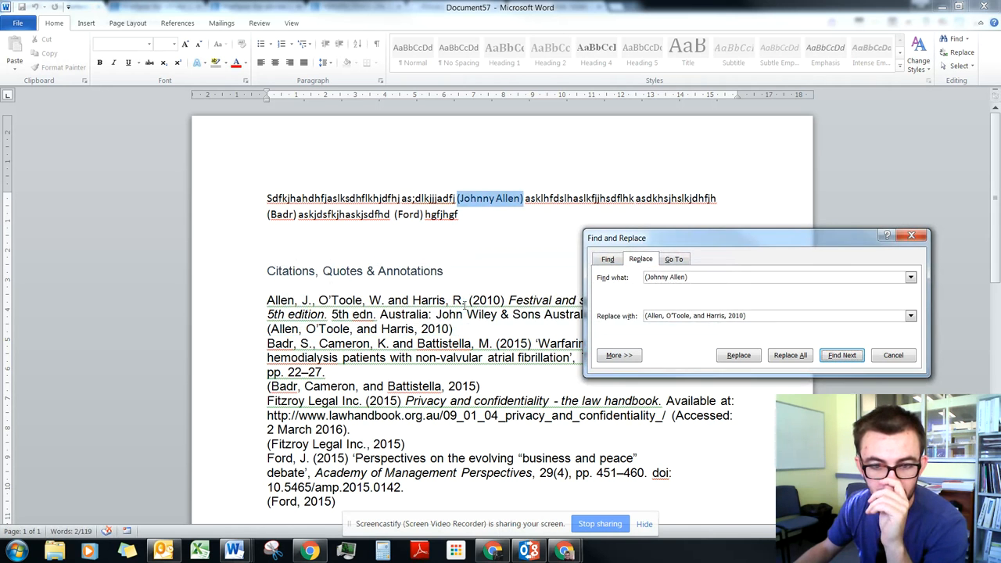
pyautogui.click(738, 355)
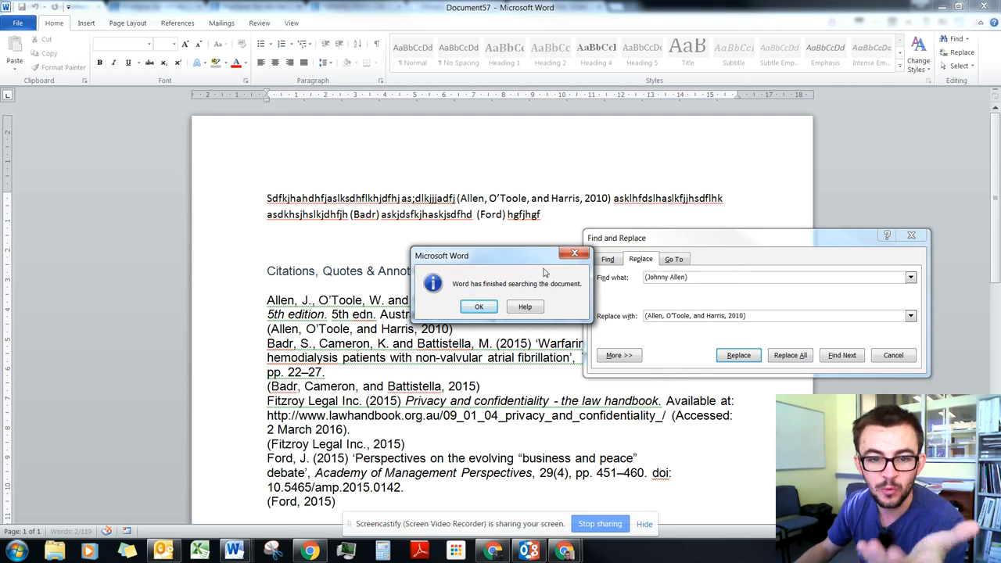
pyautogui.click(479, 306)
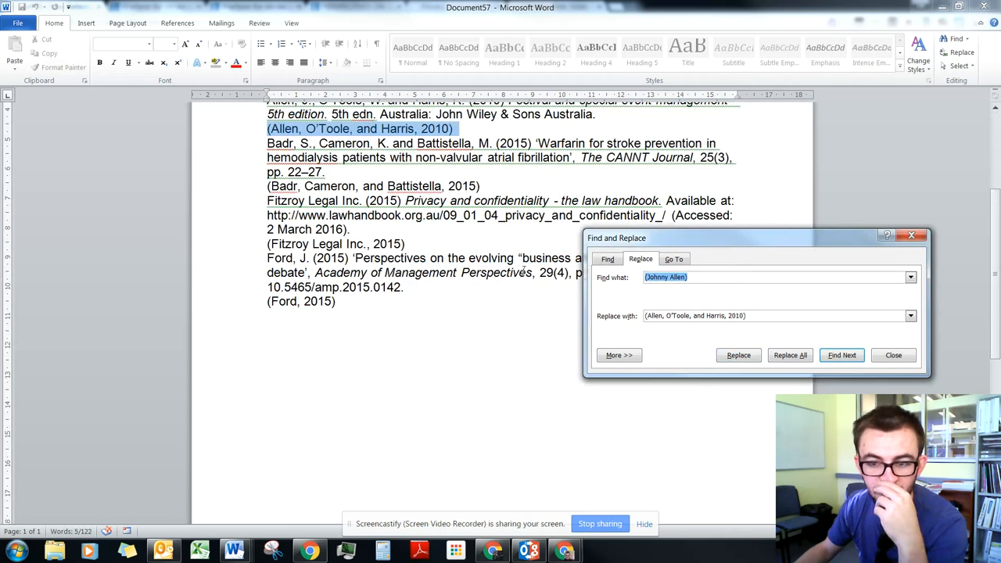
pyautogui.scroll(5, 472, 263)
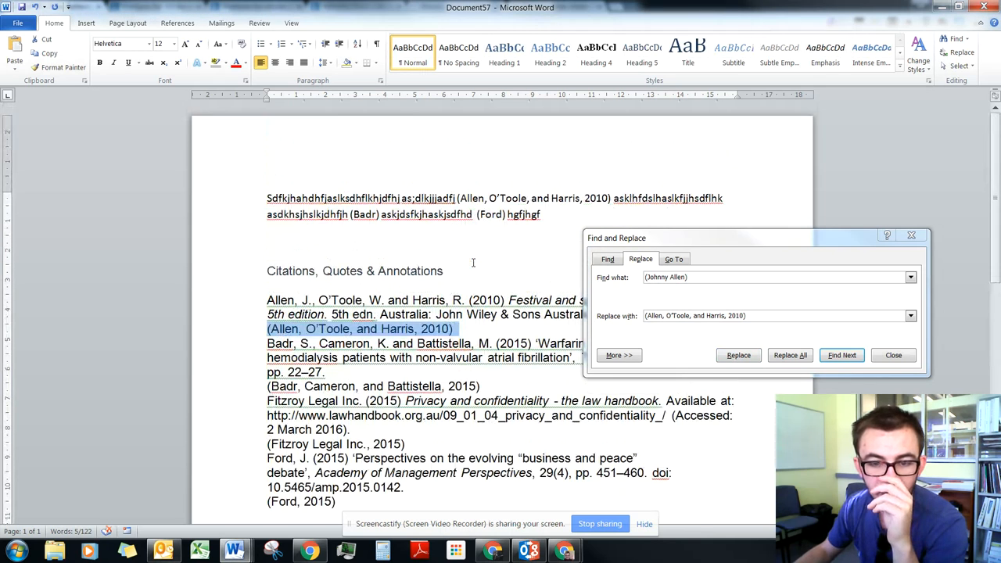
pyautogui.click(554, 198)
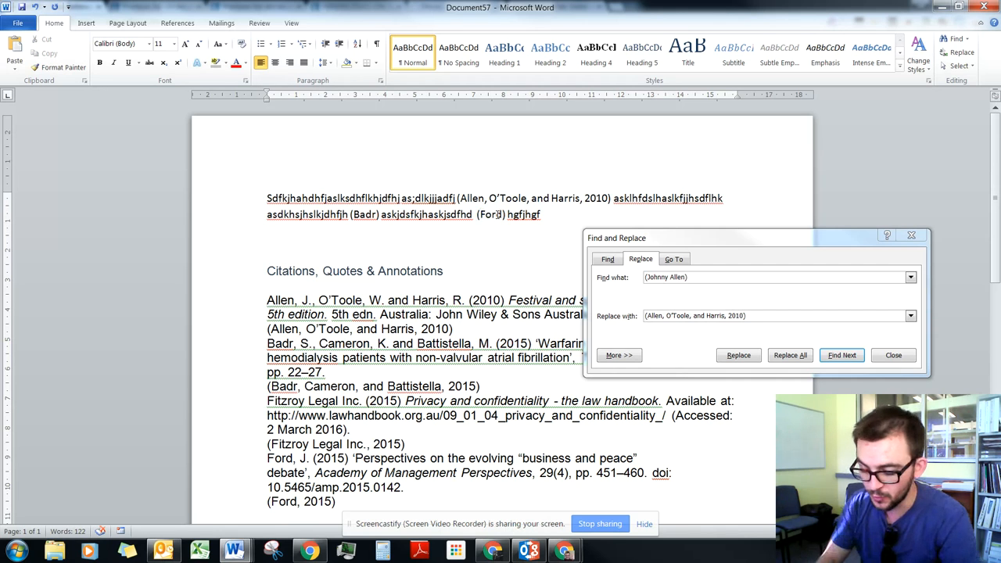
# Step: Add initials so the placeholders read (J. Ford) and (S. Badr)
pyautogui.click(481, 214)
pyautogui.write('J')
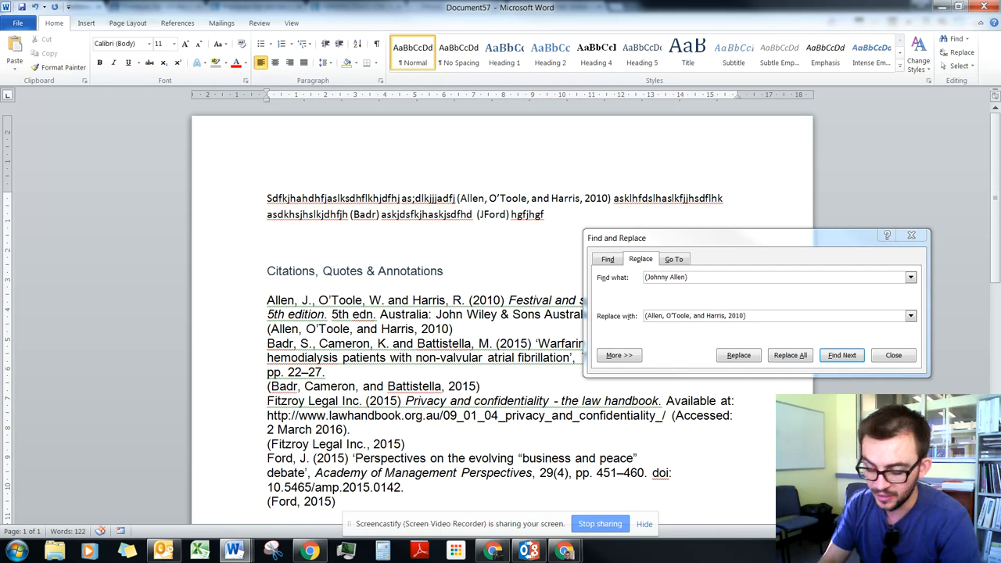
pyautogui.write('.')
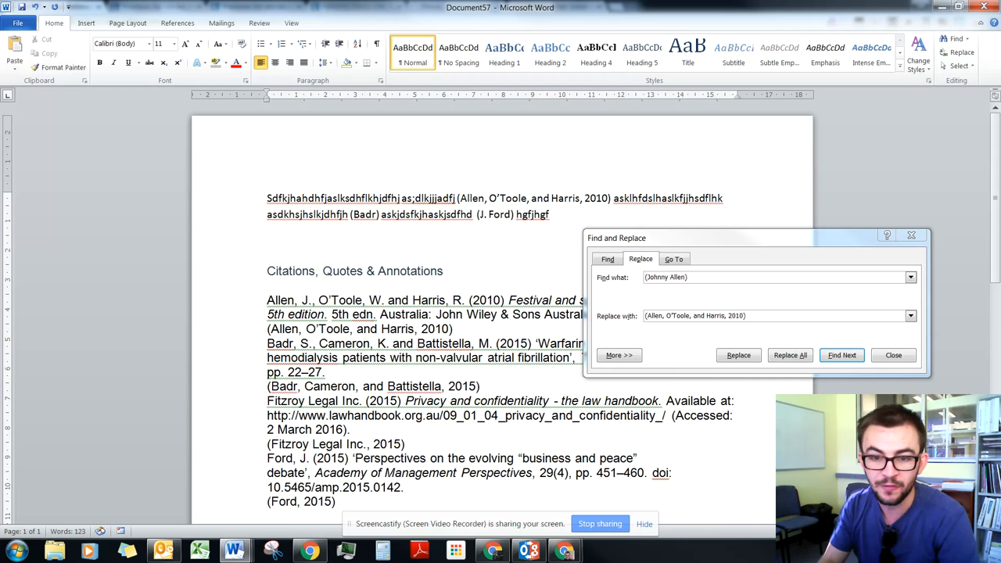
pyautogui.click(358, 214)
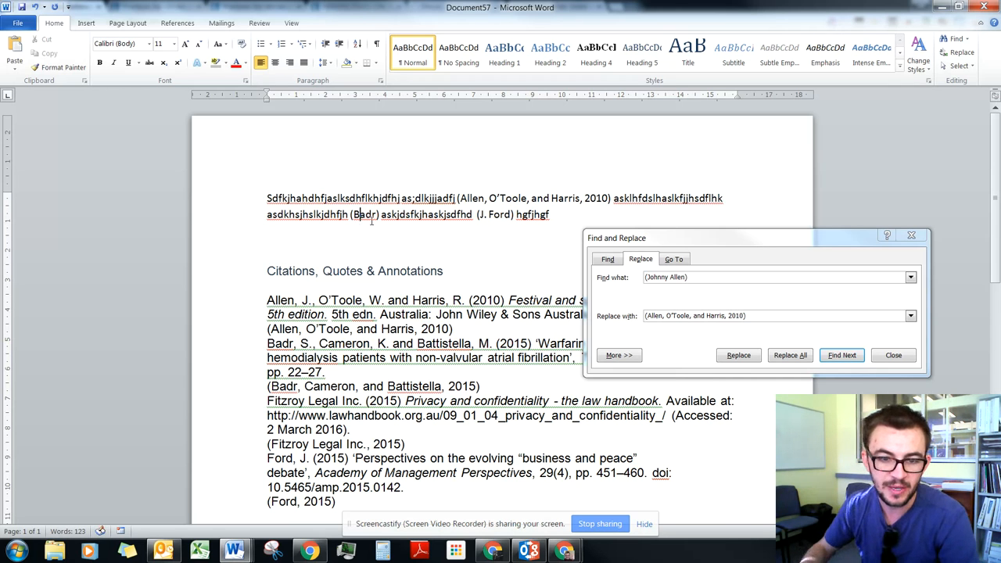
pyautogui.write('S.')
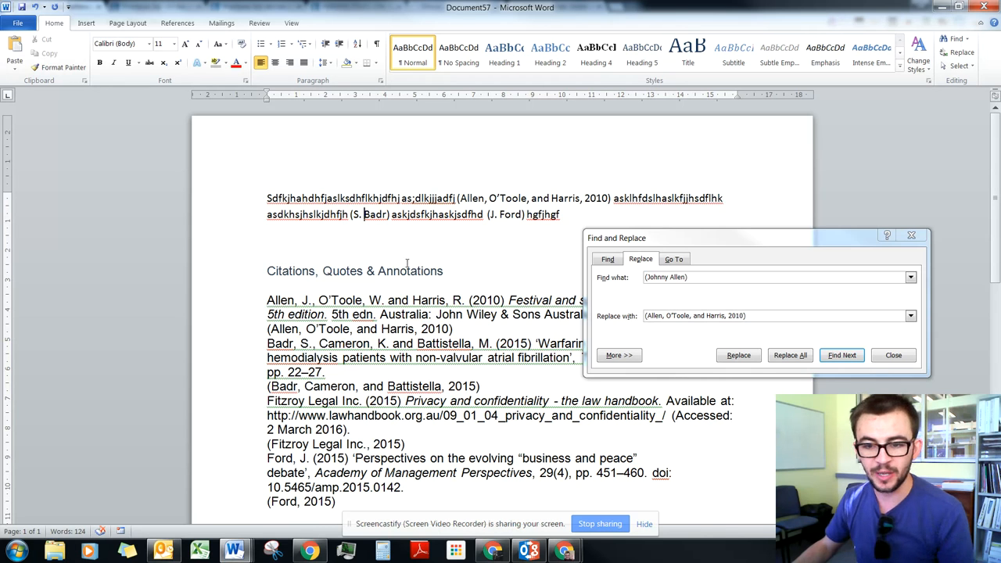
pyautogui.click(695, 277)
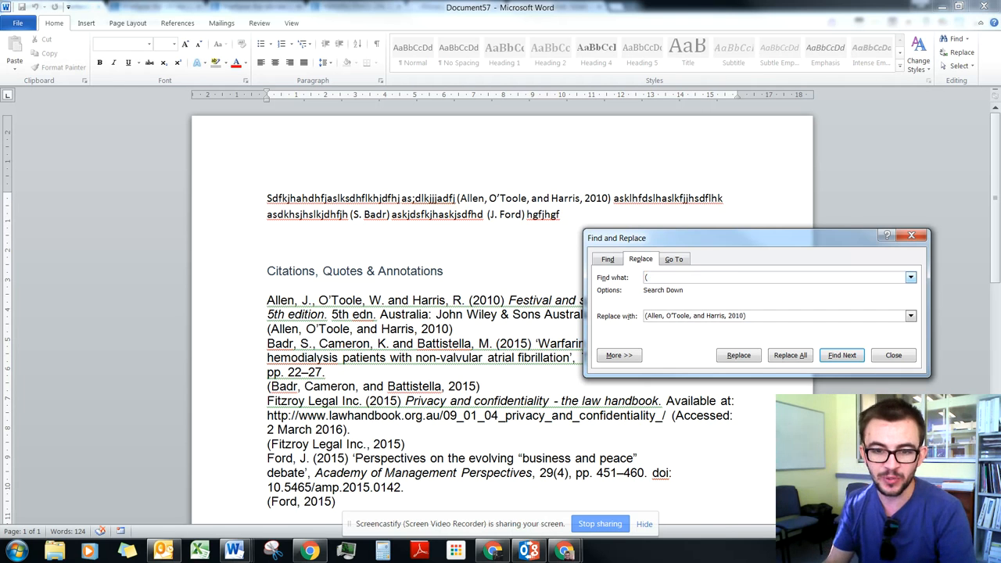
pyautogui.write('S.Badr')
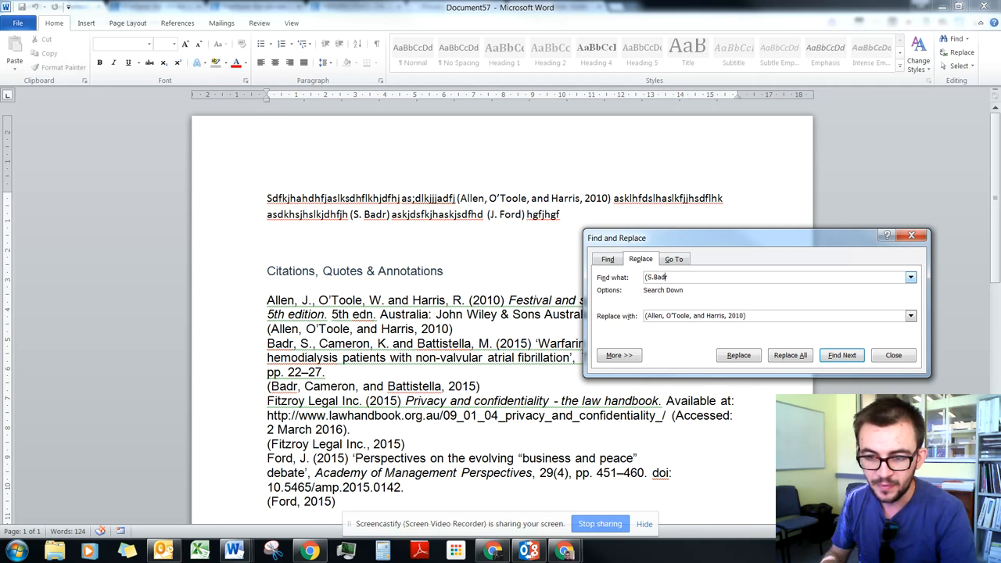
pyautogui.press('Left')
pyautogui.press('Left')
pyautogui.press('Left')
pyautogui.press('Left')
pyautogui.write(')')
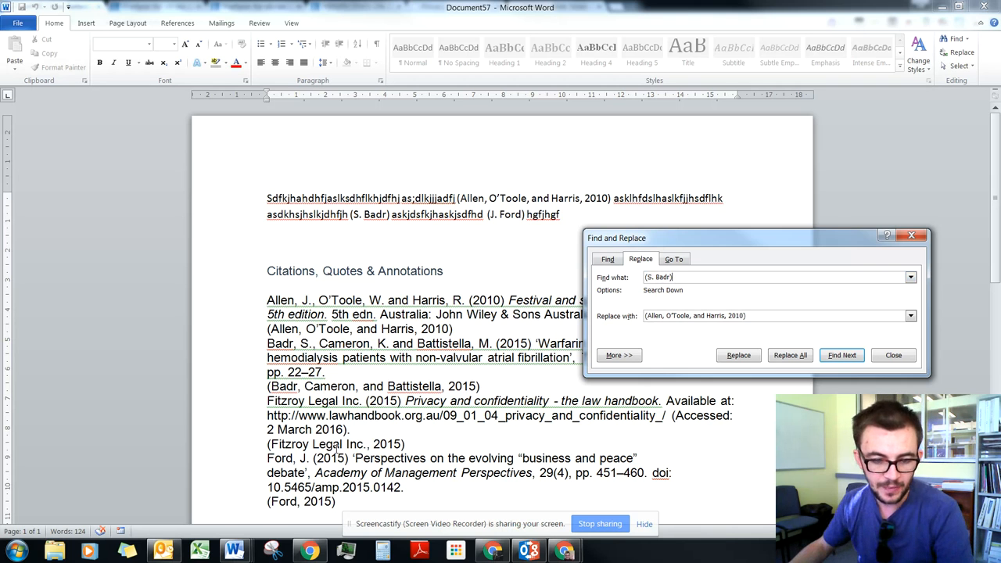
pyautogui.click(363, 214)
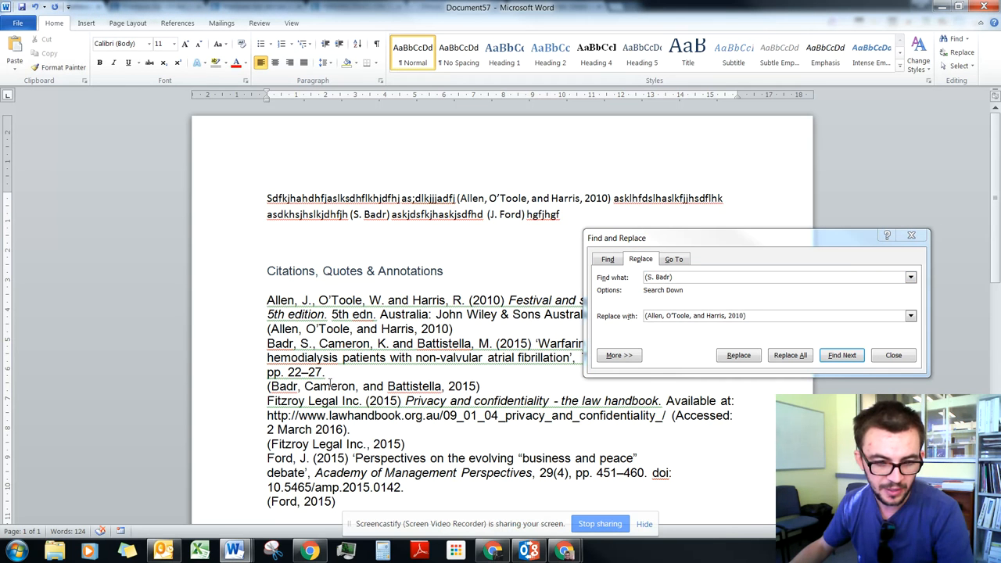
pyautogui.scroll(-1, 368, 391)
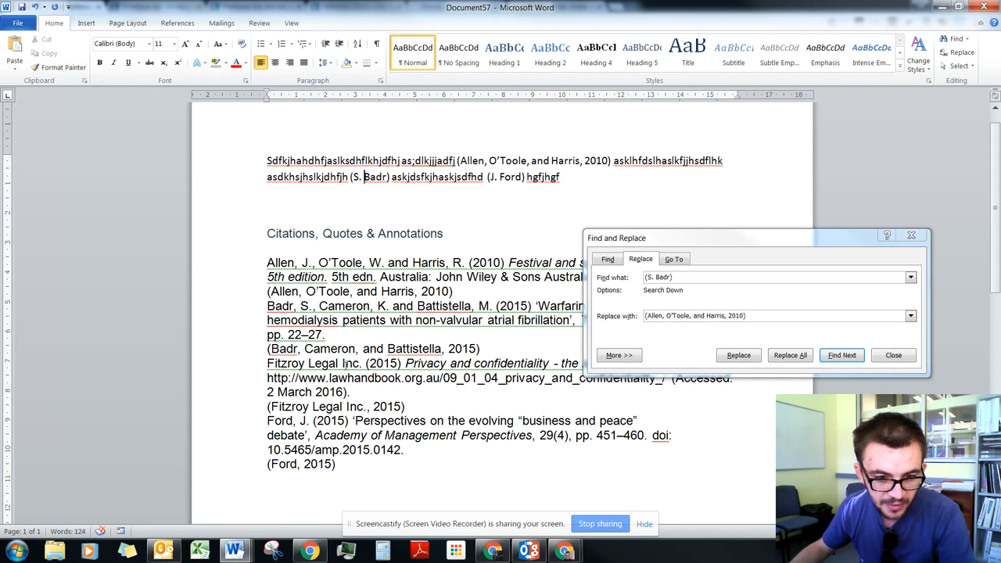
pyautogui.moveTo(655, 244); pyautogui.dragTo(785, 207)
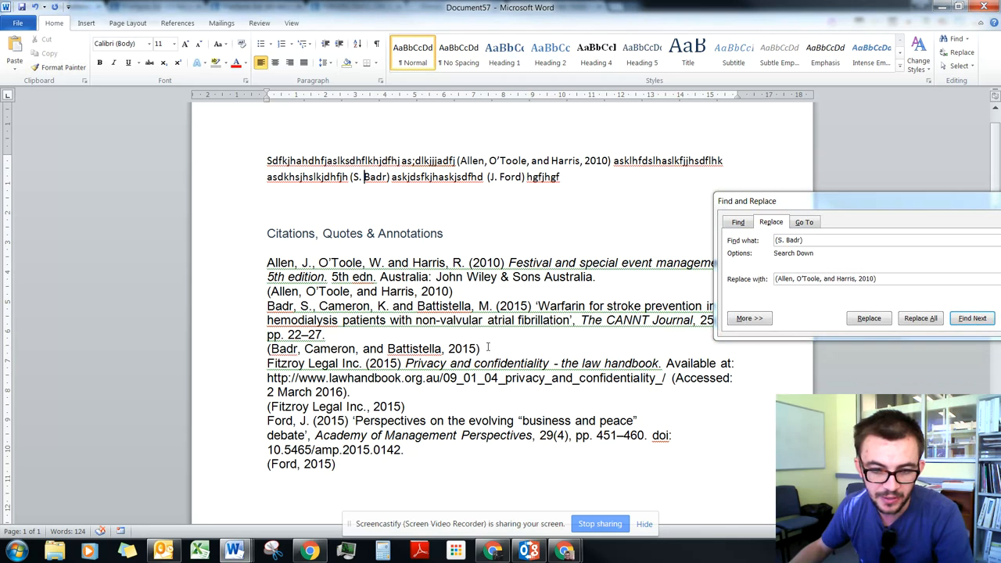
# Step: Copy the Badr, Cameron, and Battistella citation into the Replace with field
pyautogui.moveTo(479, 349); pyautogui.dragTo(266, 353)
pyautogui.rightClick(314, 354)
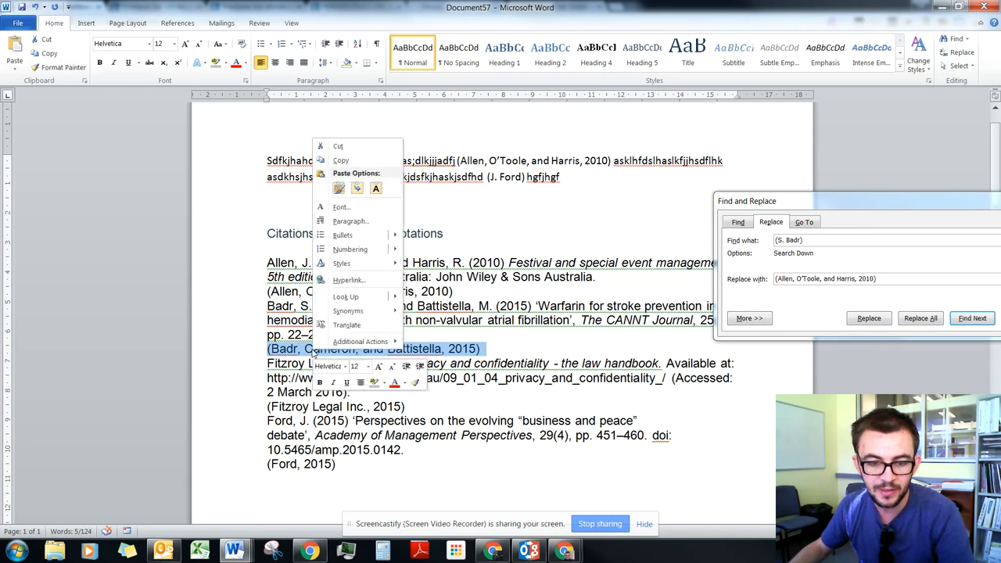
pyautogui.click(375, 189)
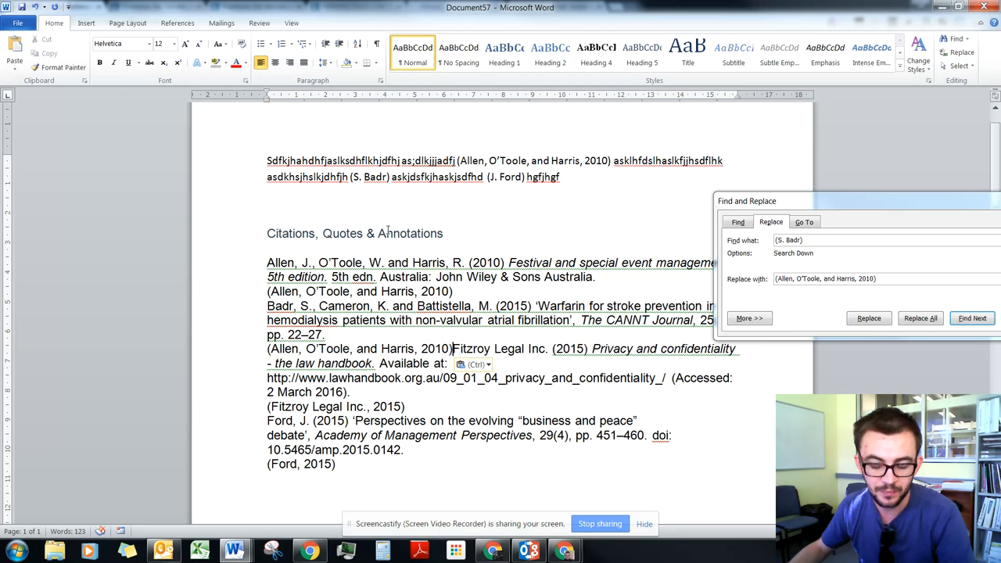
pyautogui.hotkey('ctrl', 'z')
pyautogui.rightClick(382, 352)
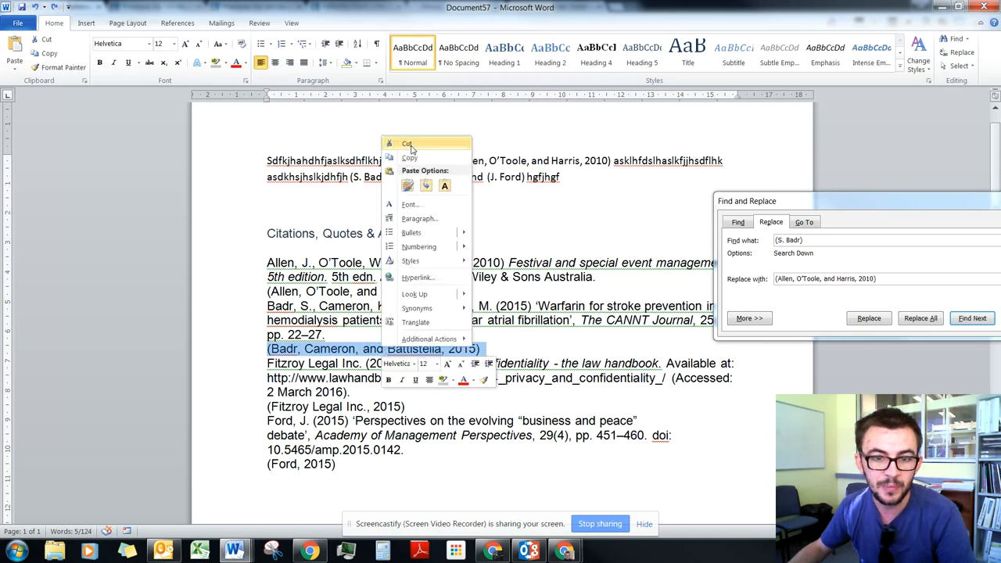
pyautogui.click(411, 160)
pyautogui.click(897, 278)
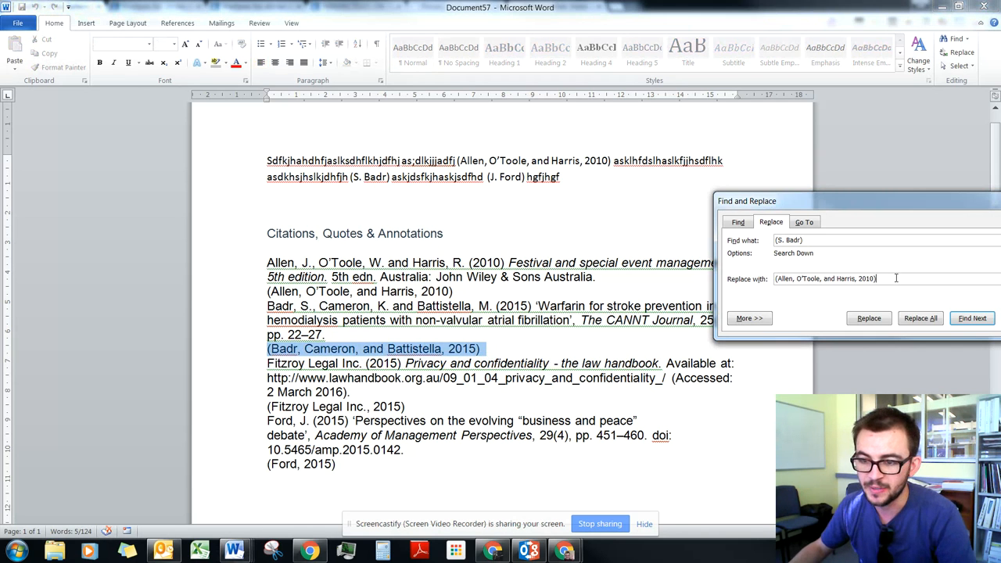
pyautogui.moveTo(897, 278); pyautogui.dragTo(744, 277)
pyautogui.rightClick(831, 279)
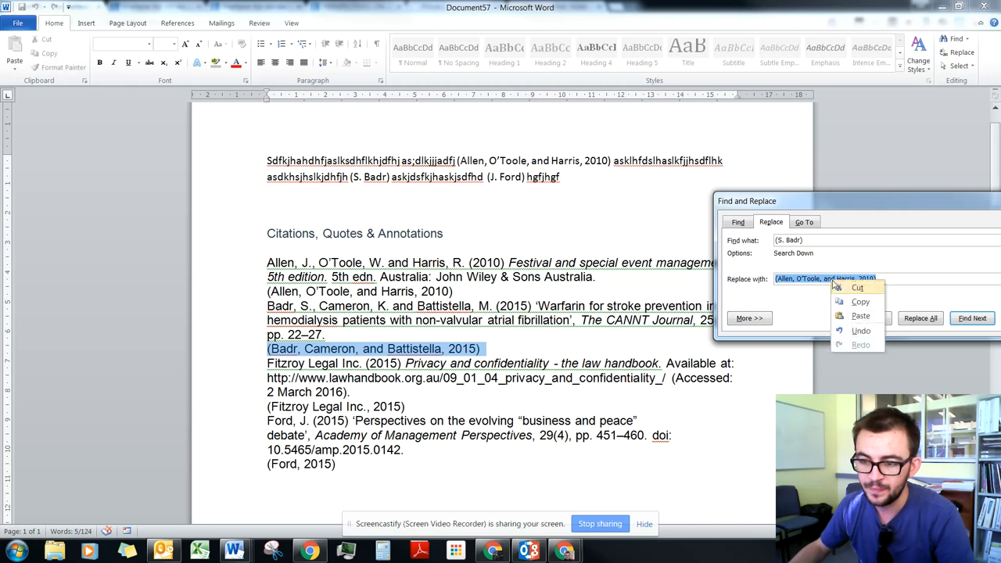
pyautogui.click(862, 317)
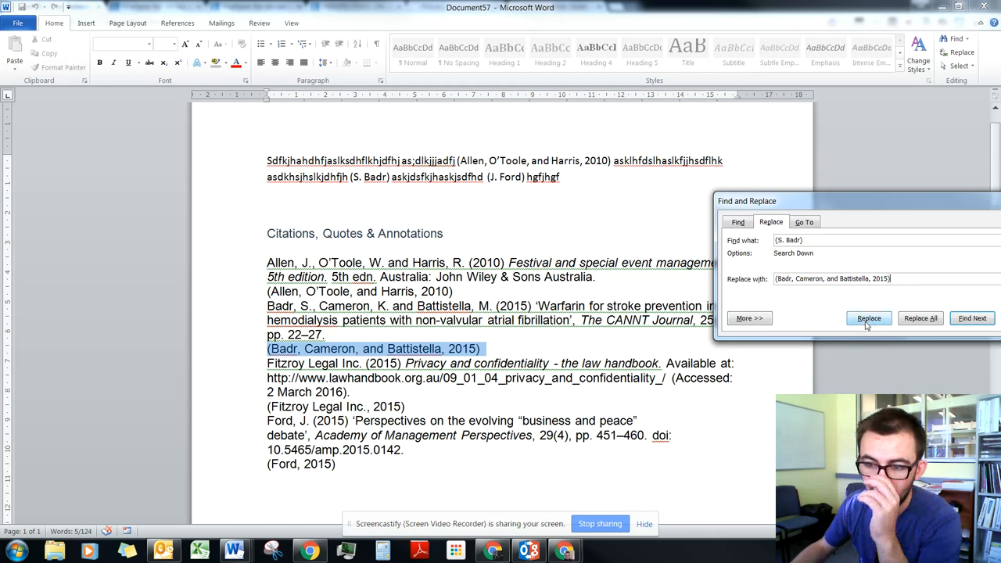
# Step: Replace (S. Badr) with (Badr, Cameron, and Battistella, 2015)
pyautogui.click(867, 323)
pyautogui.click(455, 306)
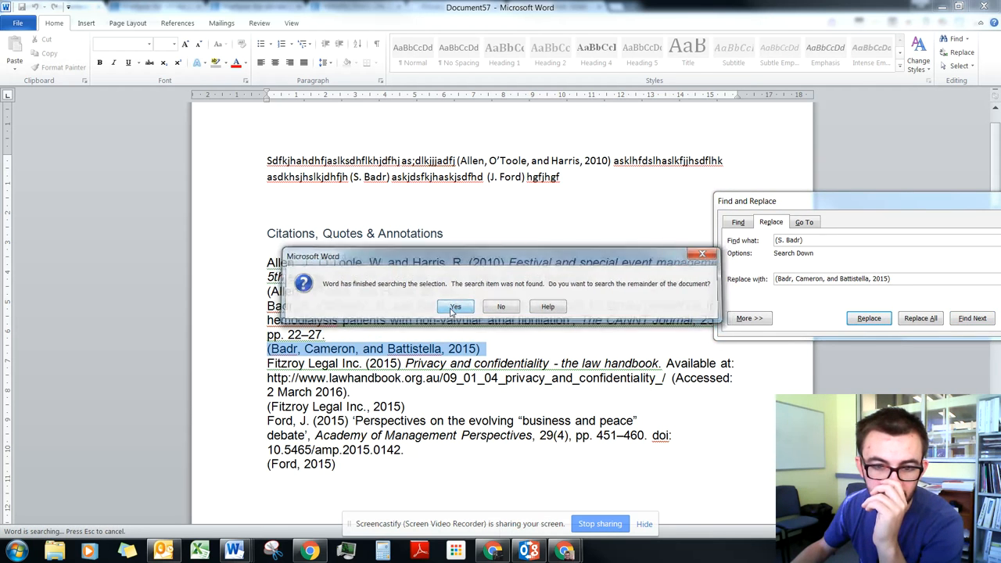
pyautogui.click(455, 307)
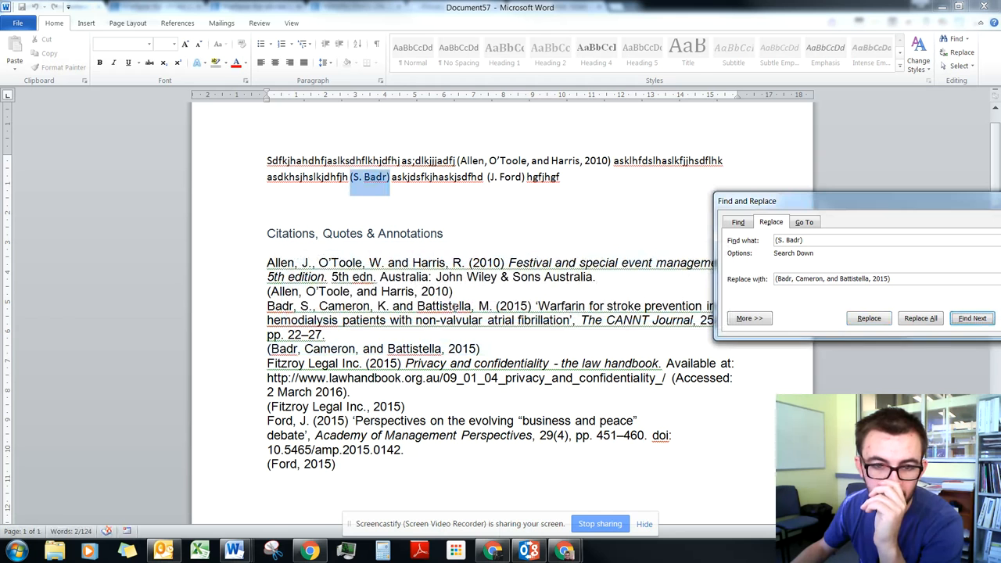
pyautogui.click(885, 319)
pyautogui.click(485, 308)
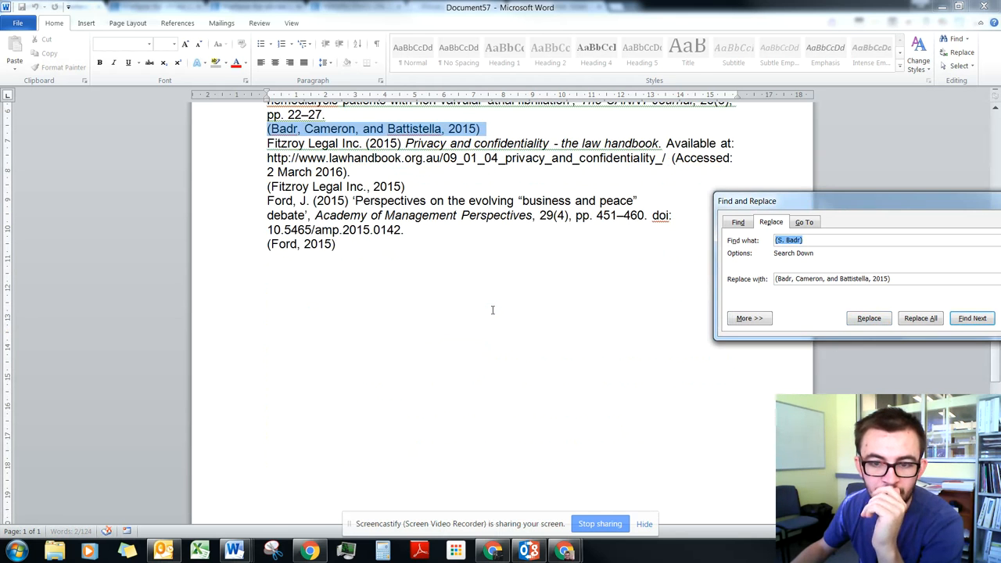
pyautogui.scroll(6, 561, 280)
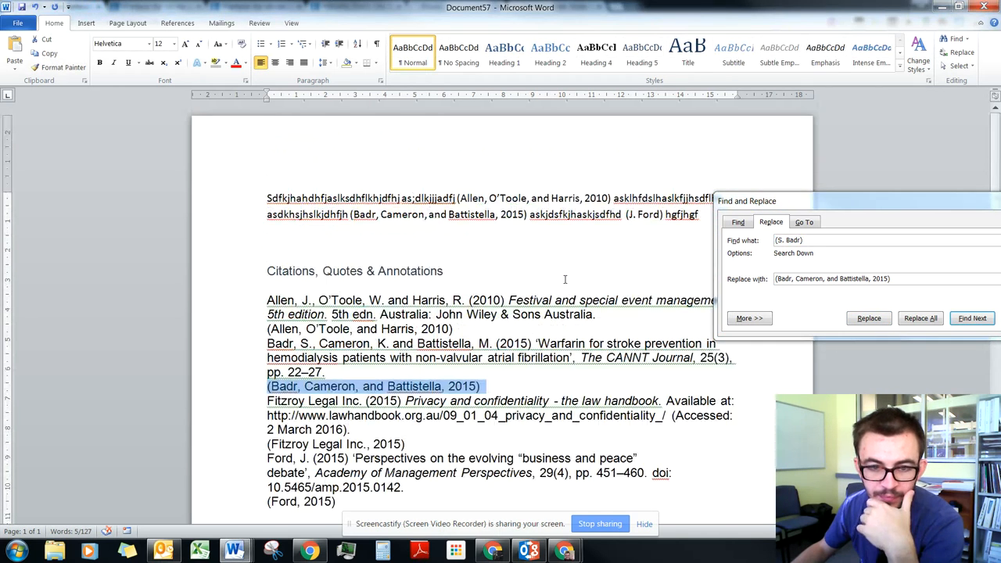
pyautogui.click(517, 218)
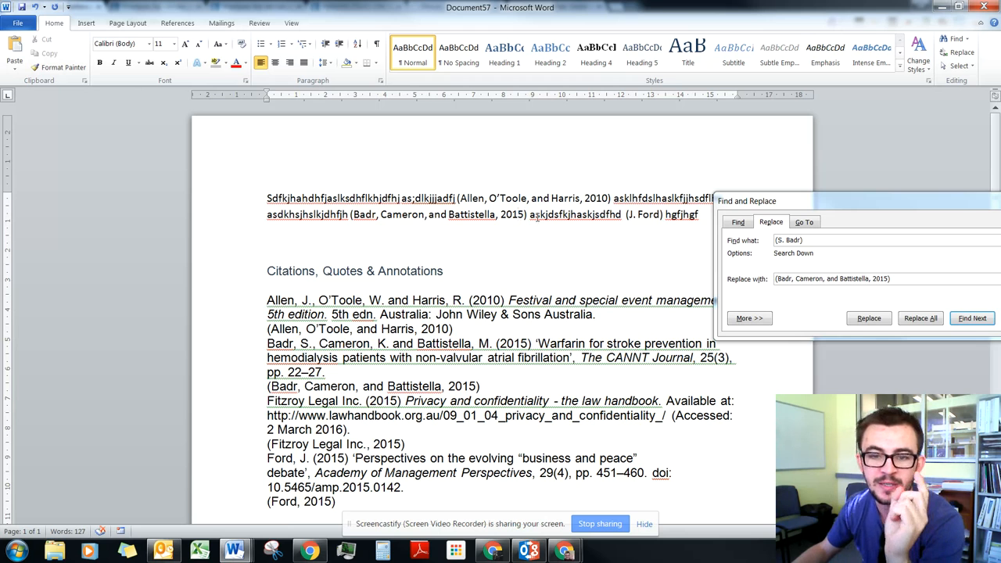
pyautogui.click(531, 216)
pyautogui.click(523, 248)
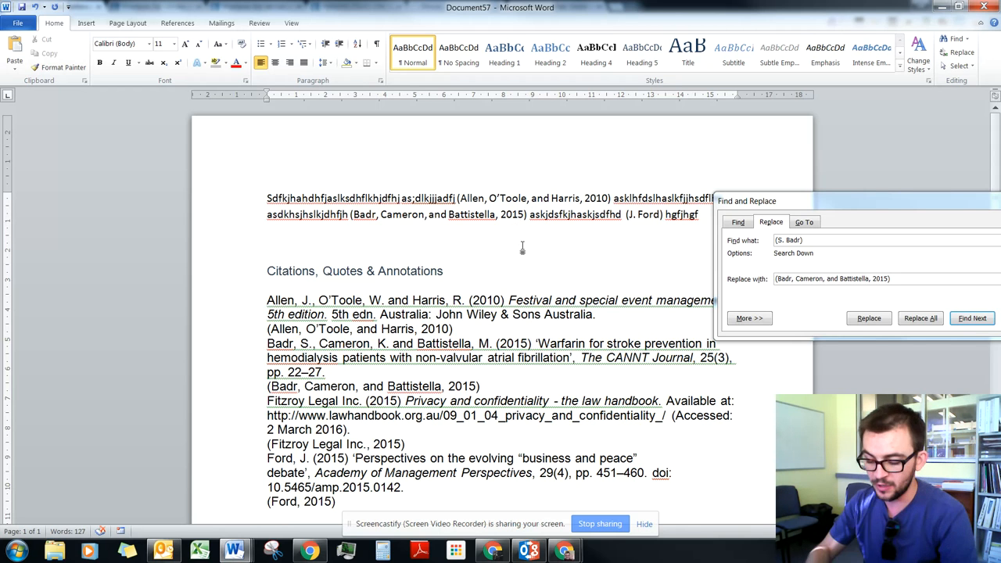
pyautogui.write('(John')
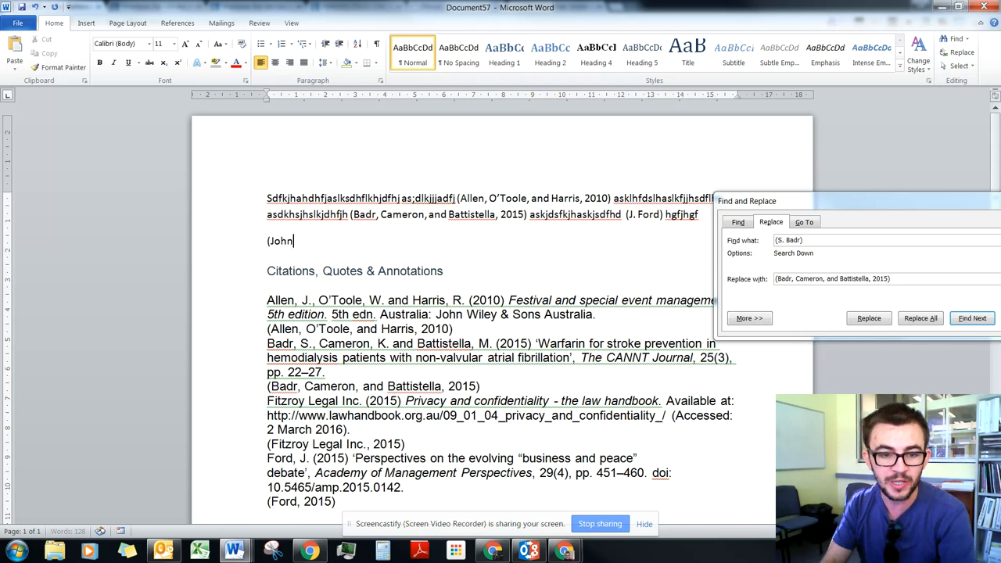
pyautogui.write('ny Allen)')
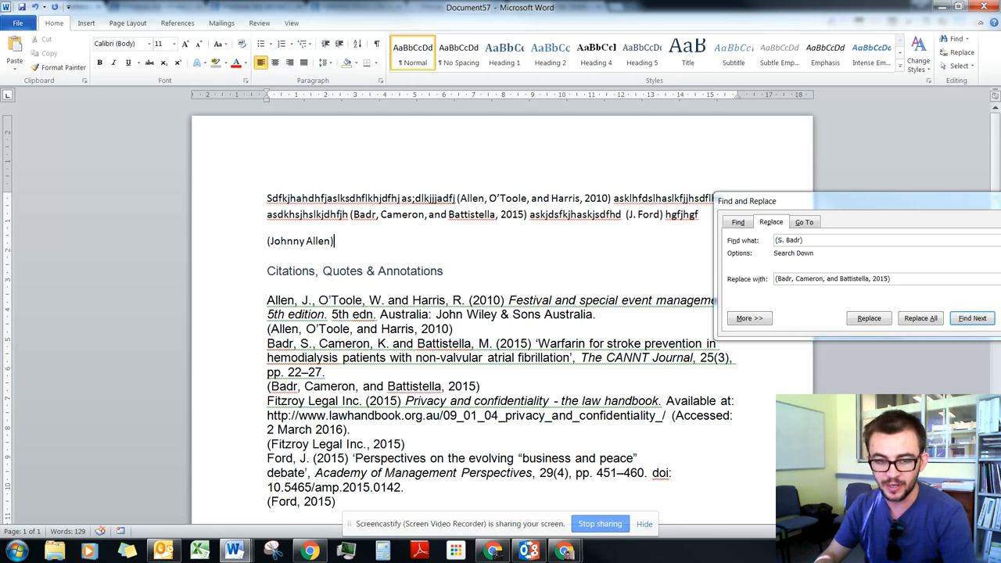
pyautogui.moveTo(342, 242); pyautogui.dragTo(267, 242)
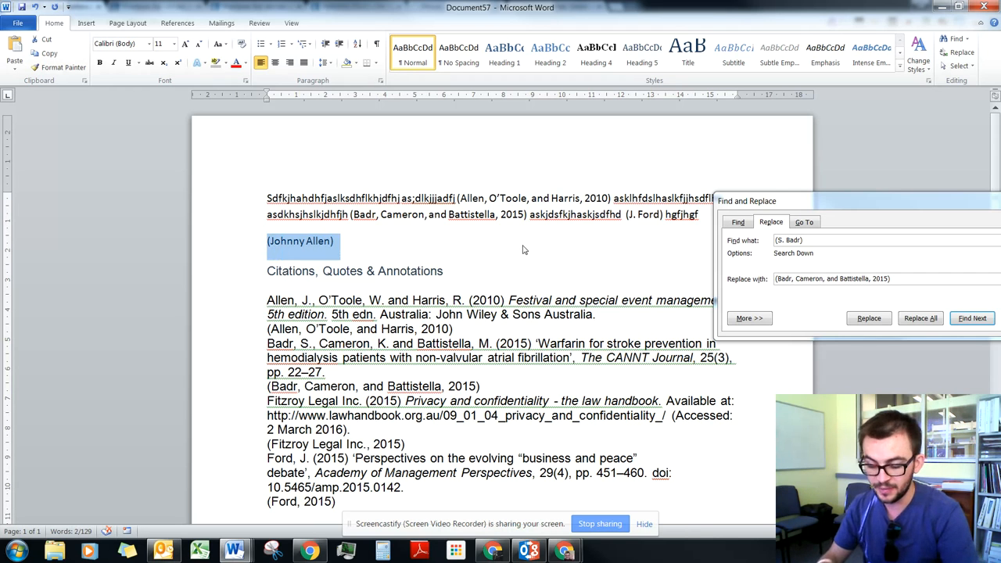
pyautogui.press('Down')
pyautogui.press('Down')
pyautogui.press('Down')
pyautogui.press('Down')
pyautogui.press('Down')
pyautogui.press('Down')
pyautogui.press('Down')
pyautogui.press('Down')
pyautogui.press('Down')
pyautogui.press('Down')
pyautogui.press('Down')
pyautogui.press('Down')
pyautogui.press('Down')
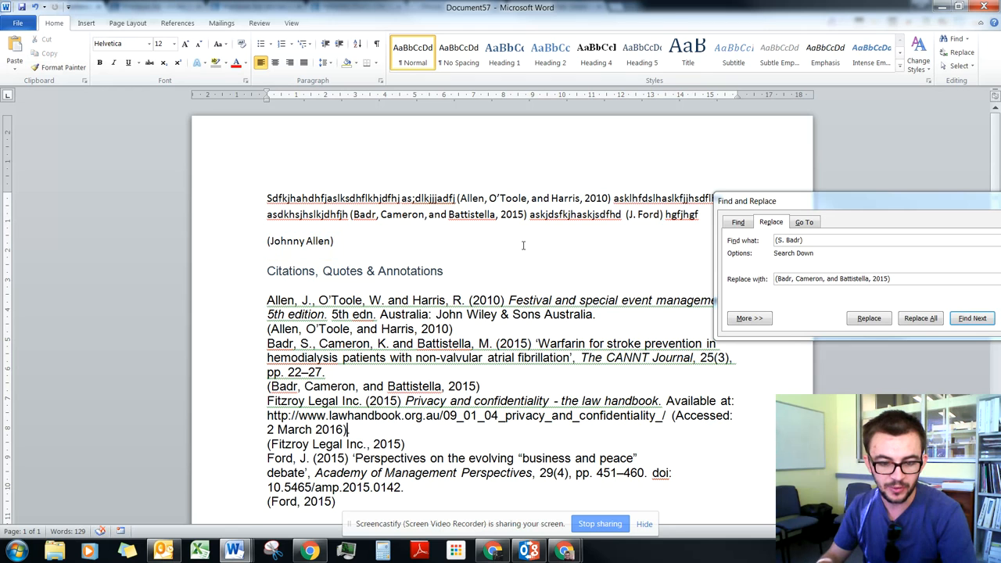
pyautogui.hotkey('ctrl', 'v')
pyautogui.press('Down')
pyautogui.press('Down')
pyautogui.press('Down')
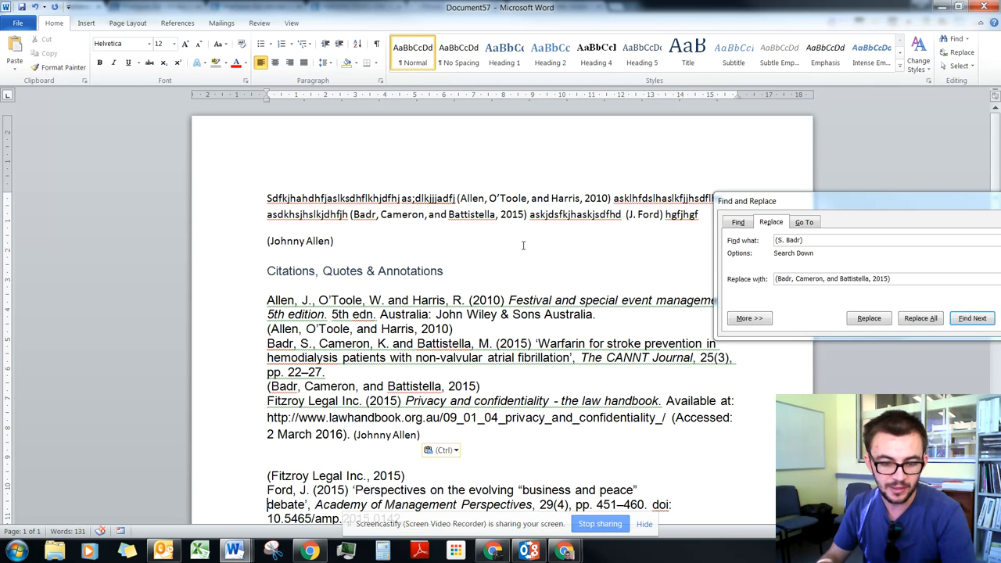
pyautogui.press('Down')
pyautogui.press('Down')
pyautogui.press('Down')
pyautogui.press('Down')
pyautogui.press('Down')
pyautogui.hotkey('ctrl', 'v')
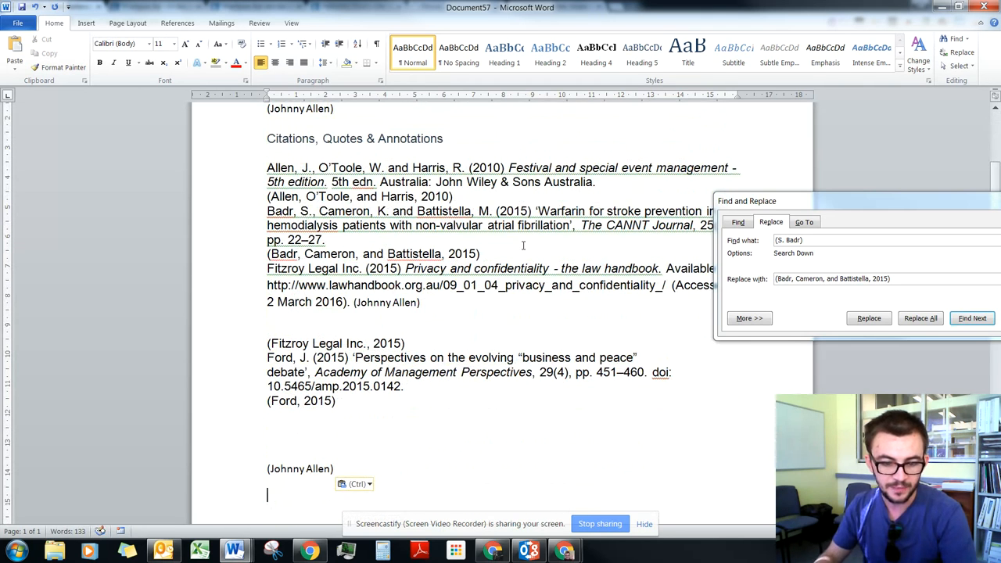
# Step: Search for (Johnny Allen) with (Allen, O'Toole, and Harris, 2010) as the replacement
pyautogui.click(747, 244)
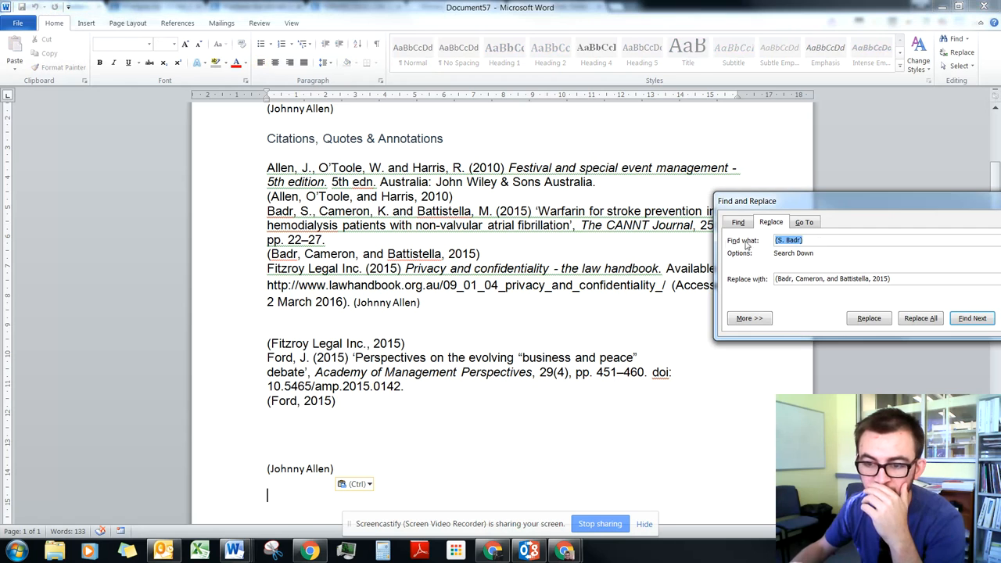
pyautogui.write('Johnny ')
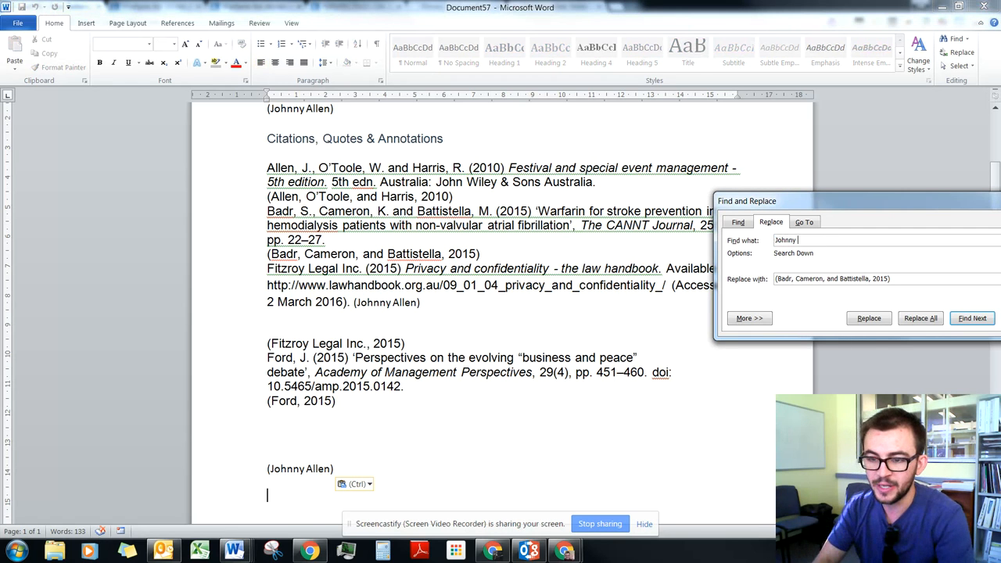
pyautogui.write('Allen')
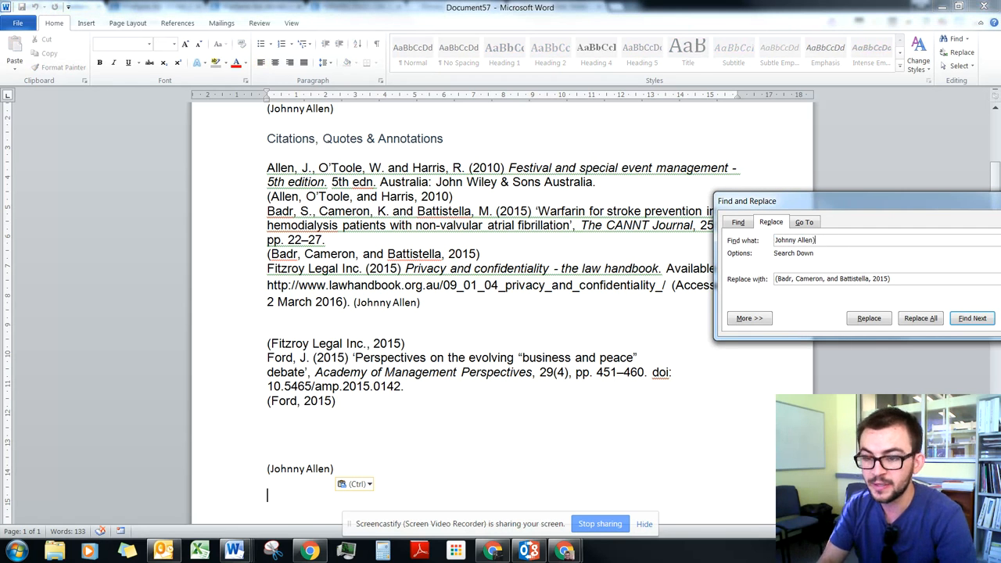
pyautogui.write(')')
pyautogui.press('Home')
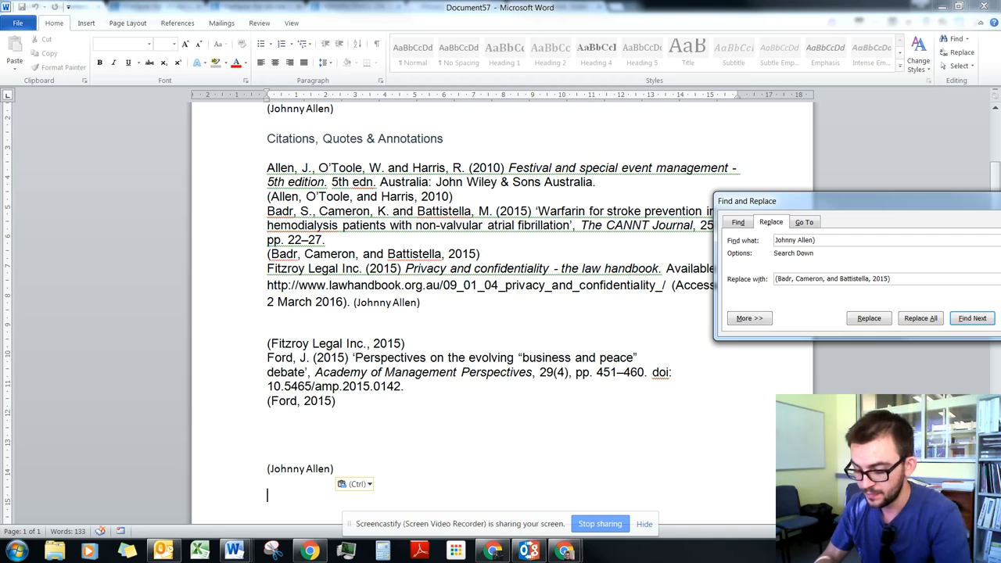
pyautogui.write('(')
pyautogui.click(313, 214)
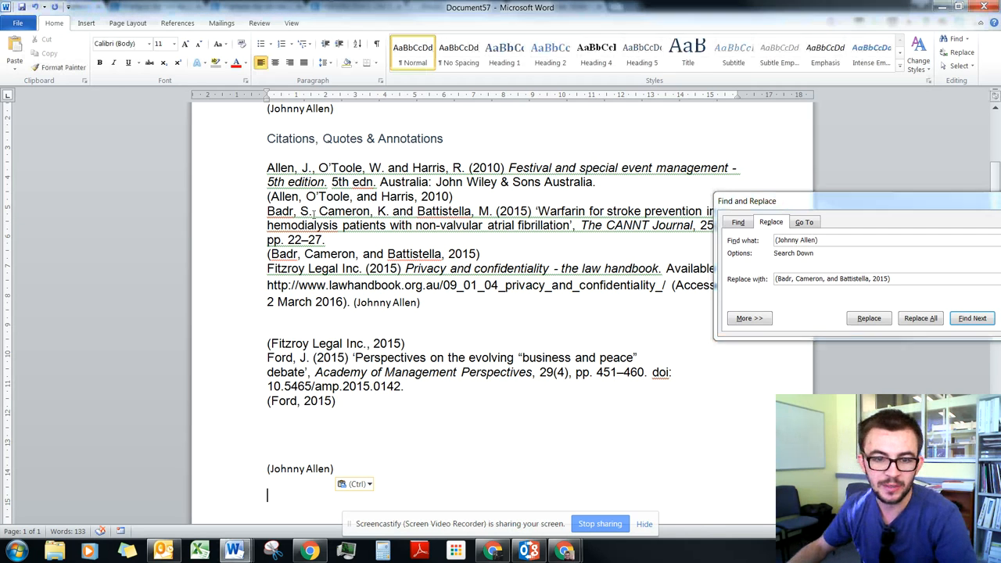
pyautogui.moveTo(455, 197); pyautogui.dragTo(267, 197)
pyautogui.hotkey('ctrl', 'c')
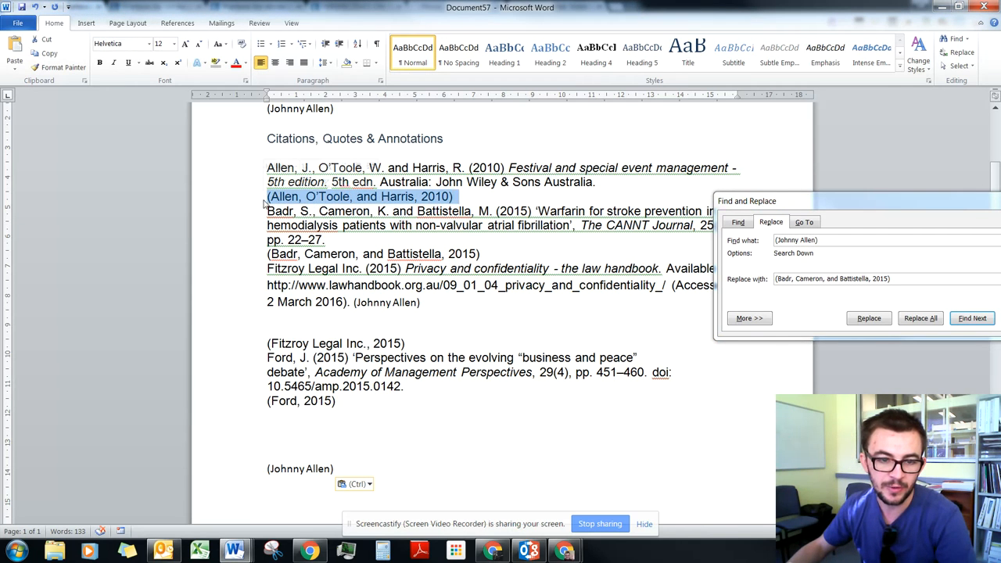
pyautogui.click(899, 278)
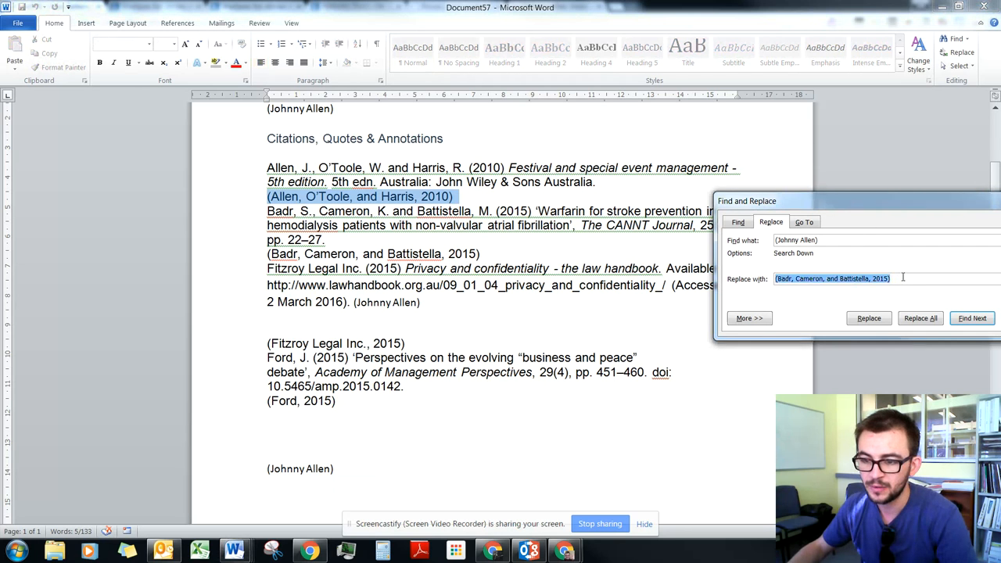
pyautogui.moveTo(893, 278); pyautogui.dragTo(712, 279)
pyautogui.hotkey('ctrl', 'v')
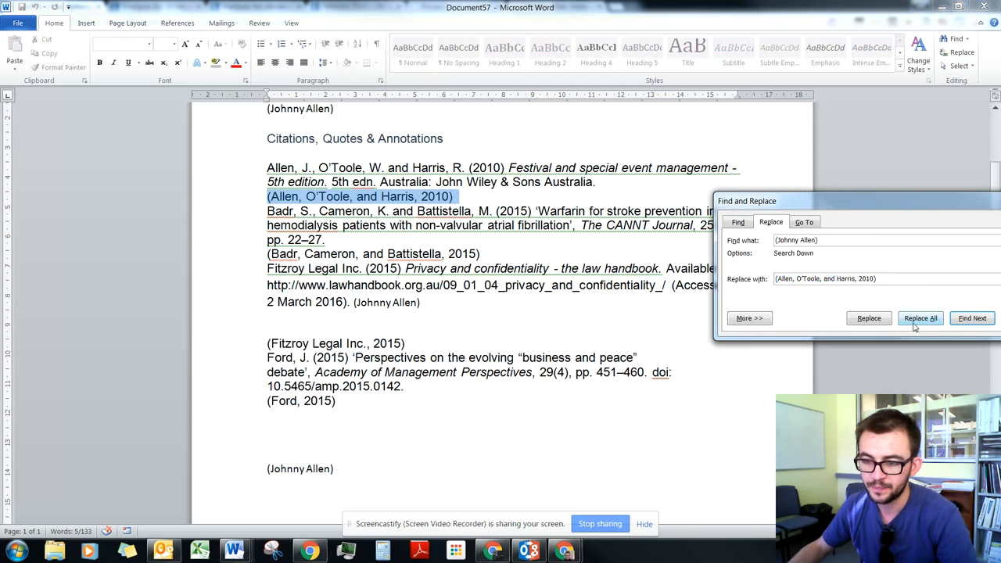
# Step: Replace All, converting all three Johnny Allen placeholders to the Harvard citation
pyautogui.click(873, 320)
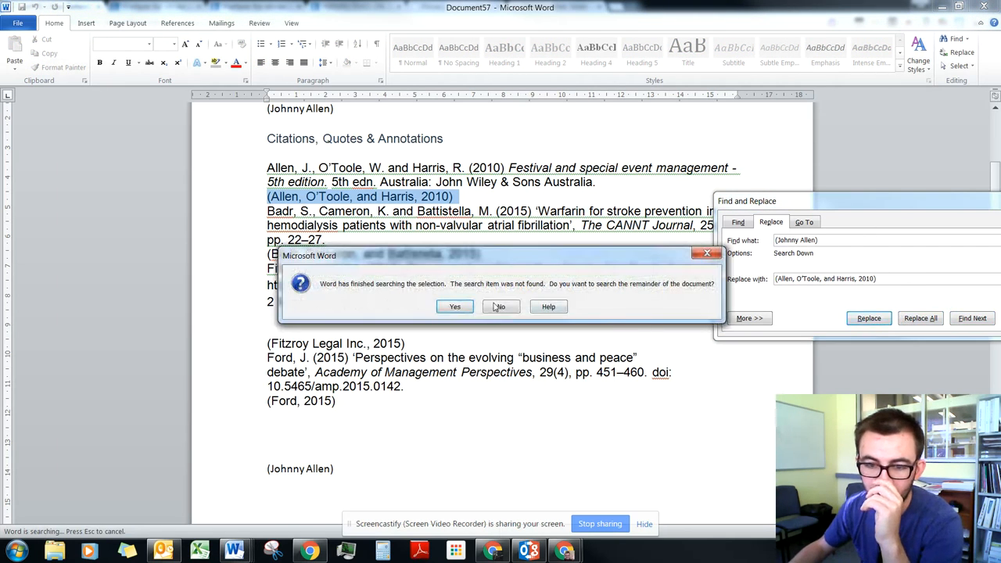
pyautogui.click(463, 306)
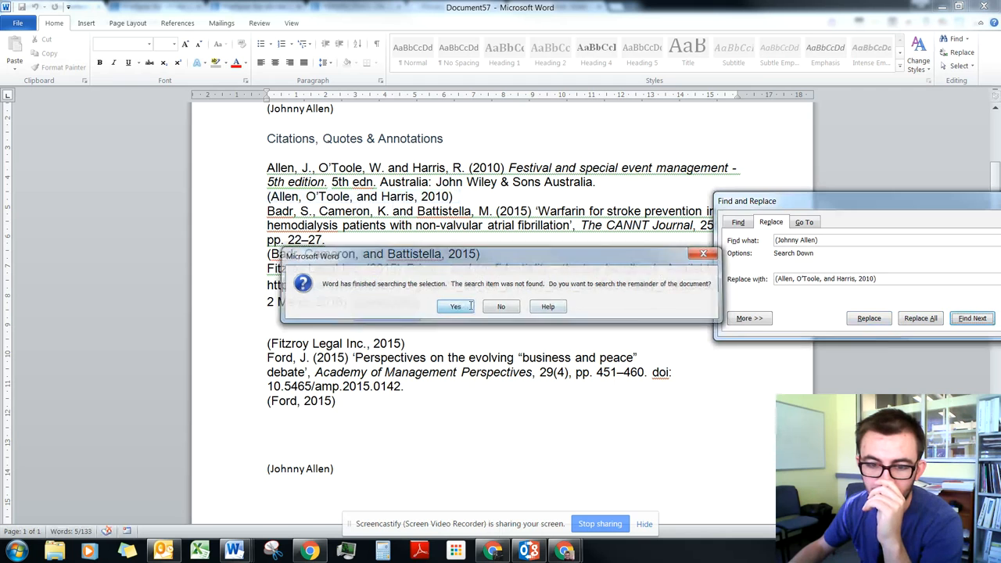
pyautogui.click(920, 318)
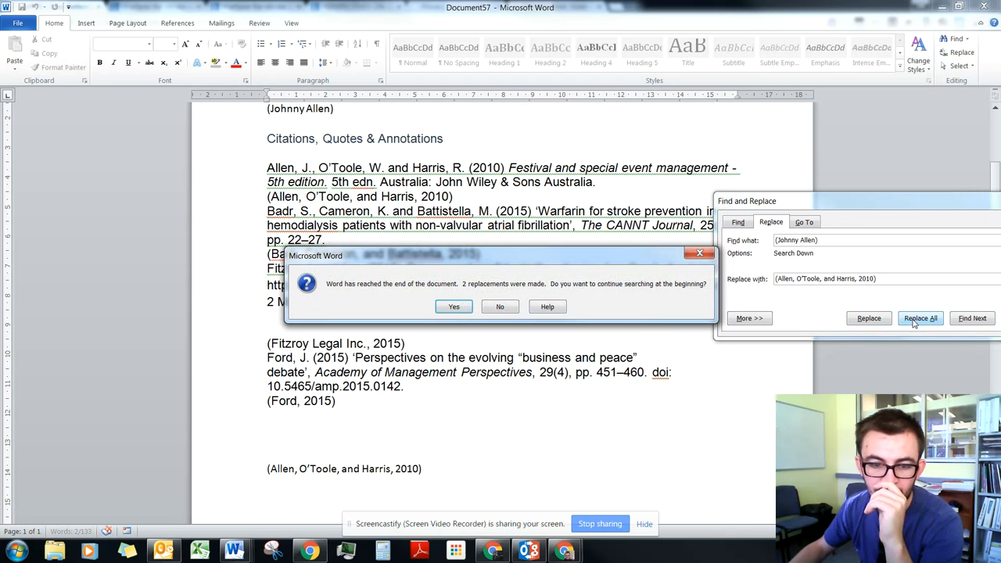
pyautogui.click(453, 307)
pyautogui.click(478, 306)
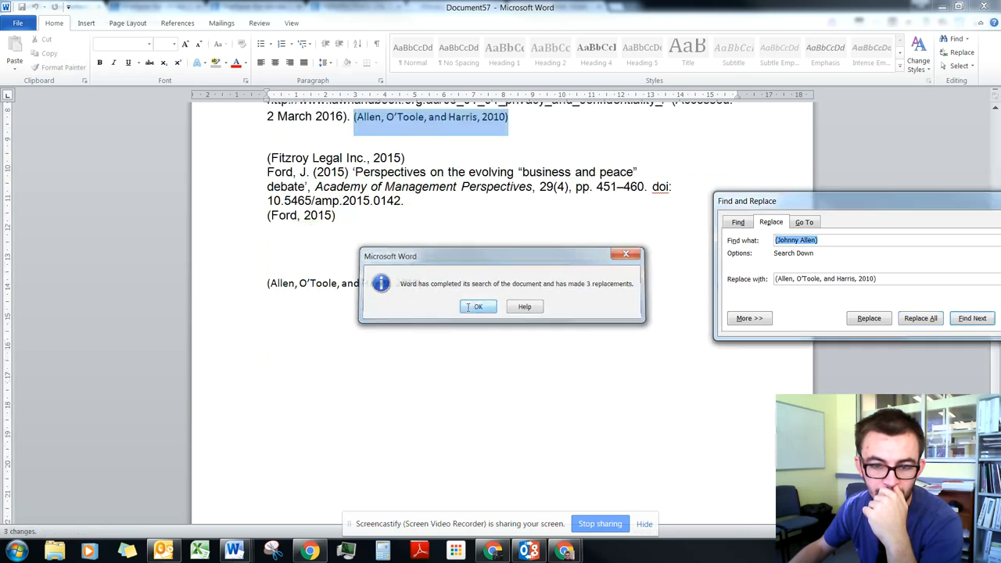
pyautogui.scroll(7, 472, 288)
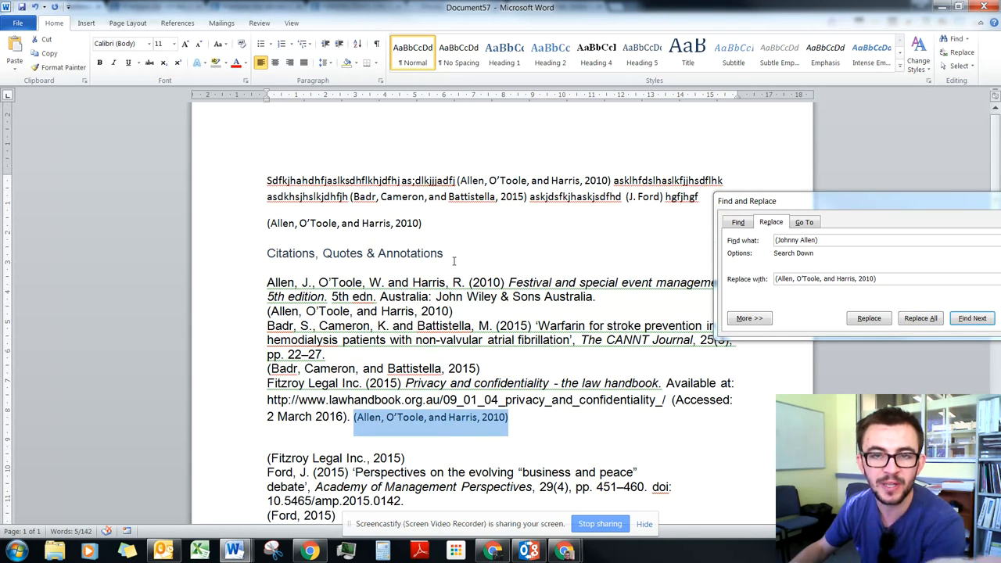
pyautogui.moveTo(862, 214); pyautogui.dragTo(670, 208)
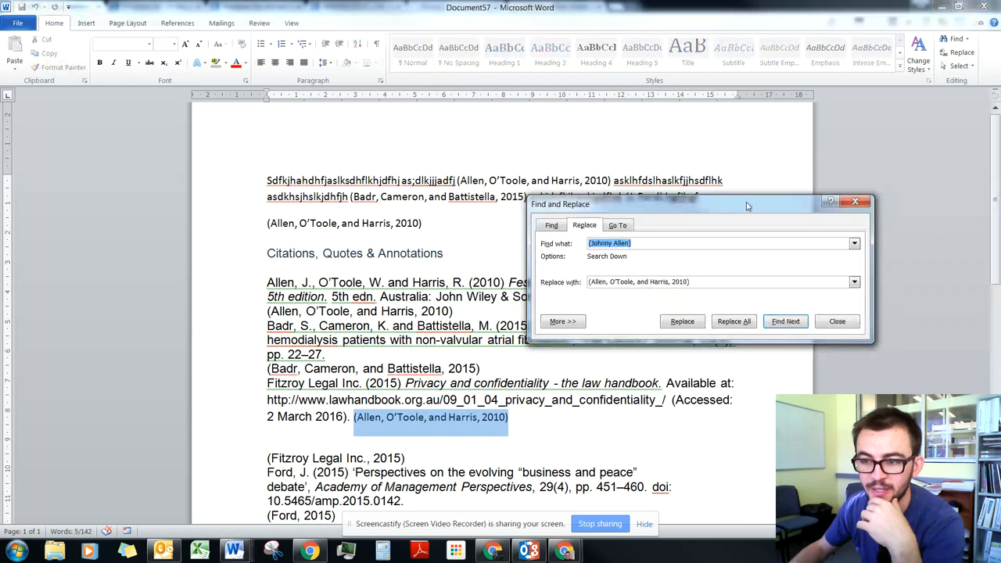
# Step: Close the Find and Replace dialog and review the document's updated Harvard citations
pyautogui.click(865, 201)
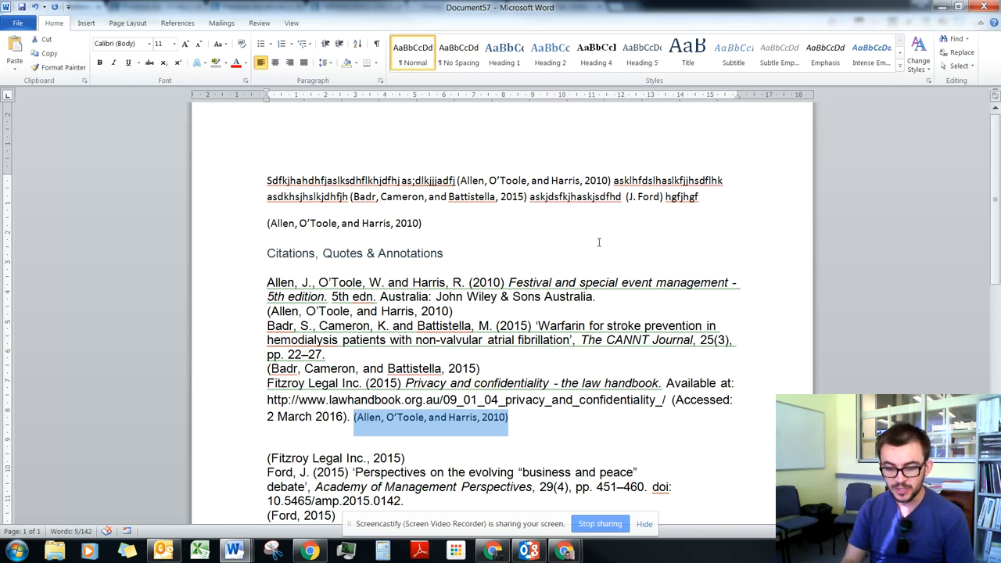
pyautogui.click(644, 530)
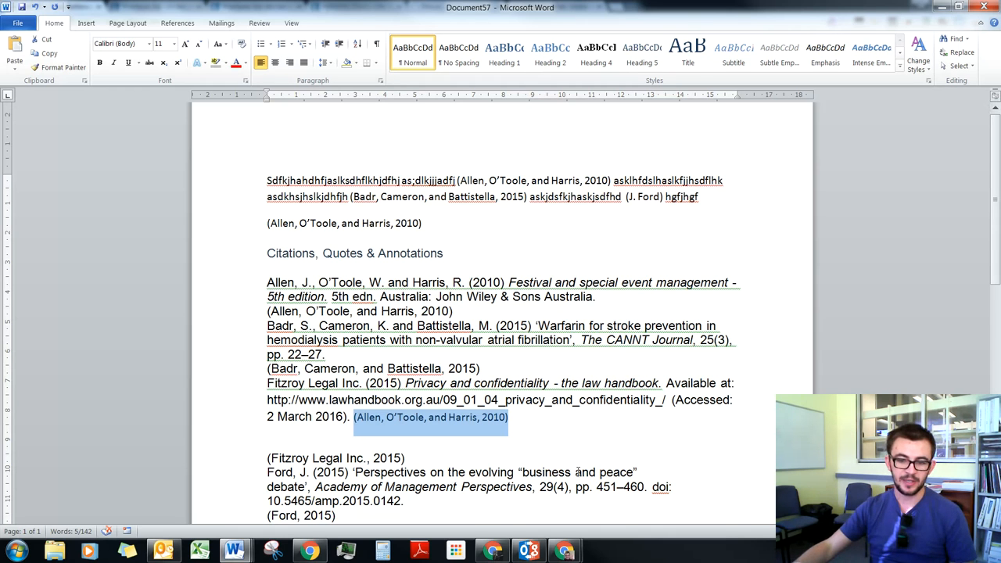
pyautogui.scroll(1, 703, 364)
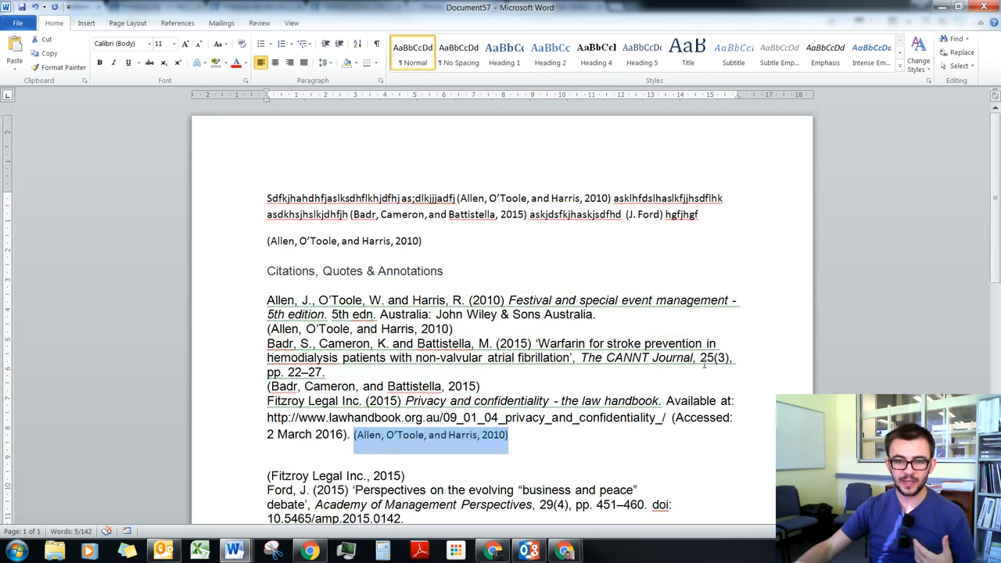
# Step: Minimize Word and back out of RefME's export dialog to the Test Project reference list
pyautogui.click(941, 6)
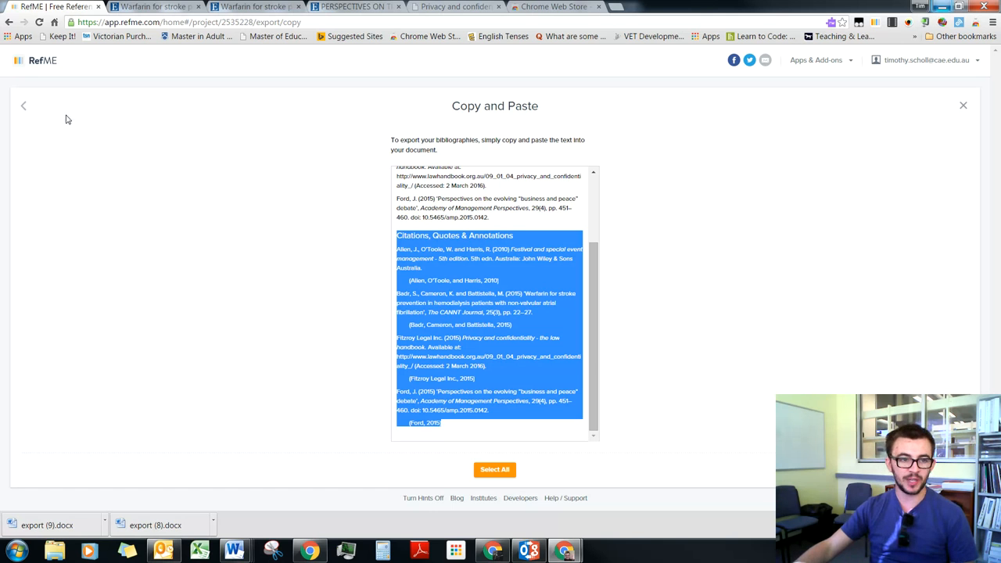
pyautogui.click(24, 107)
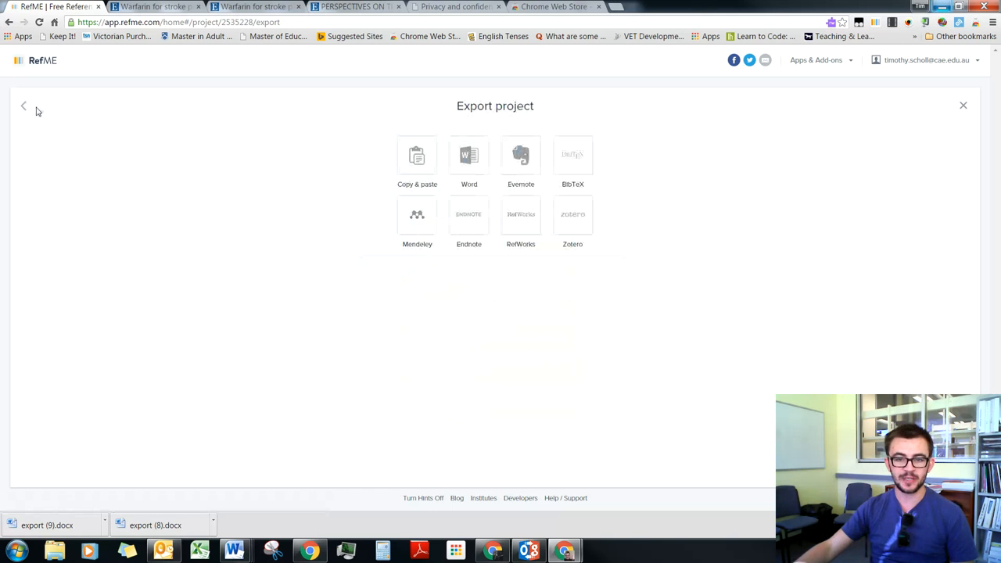
pyautogui.click(24, 106)
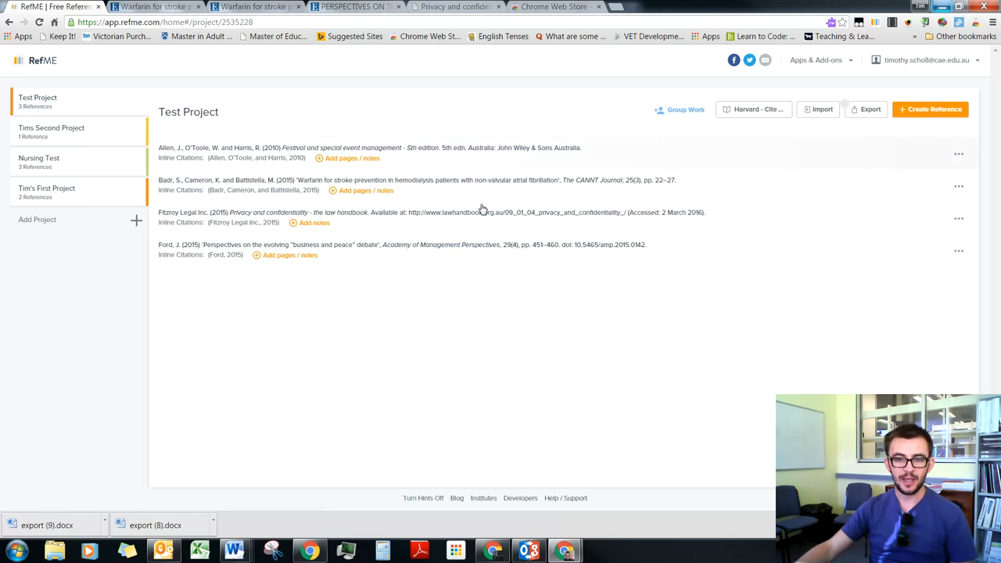